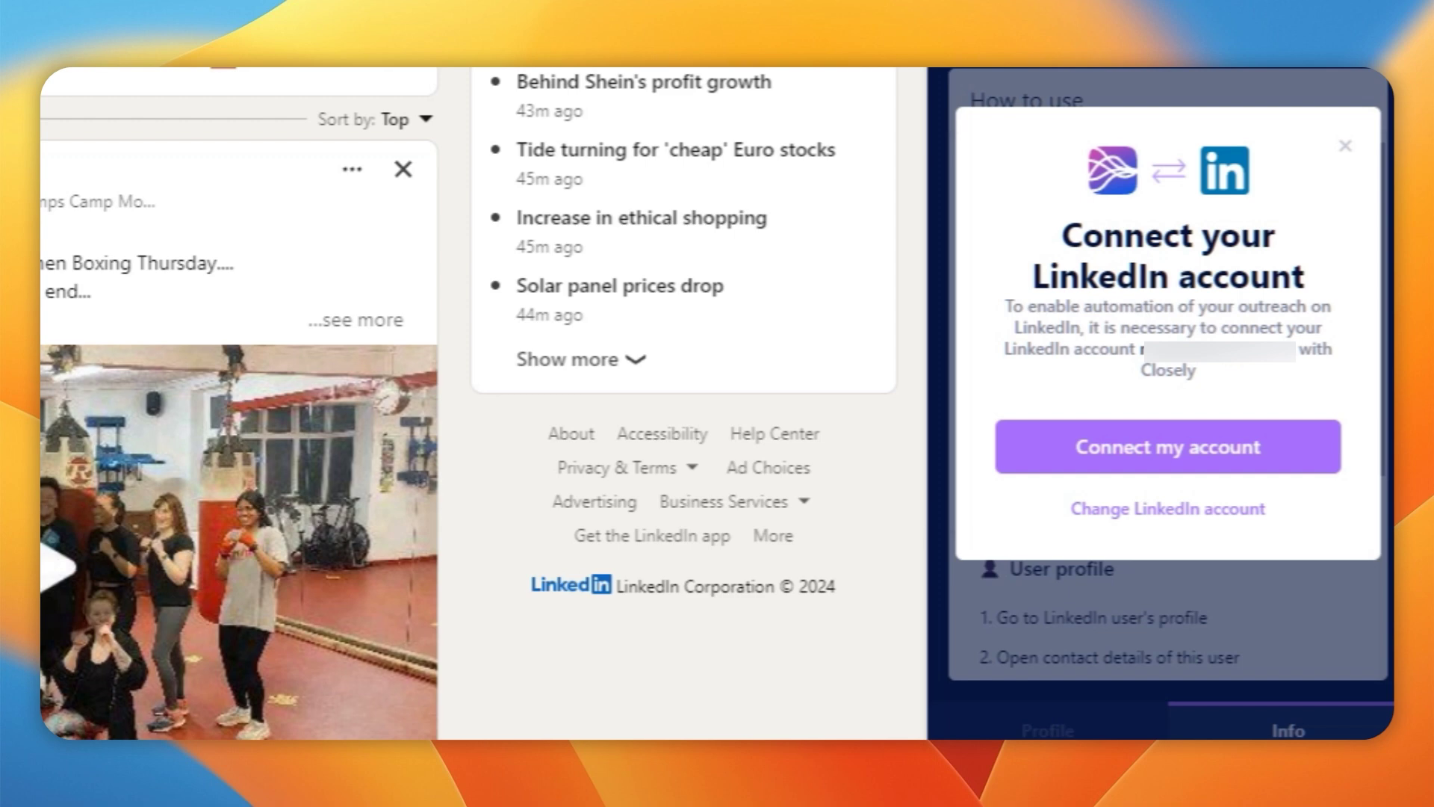
Connect the LinkedIn account to Closely from the Closely dialog to start network syncing
click(1262, 459)
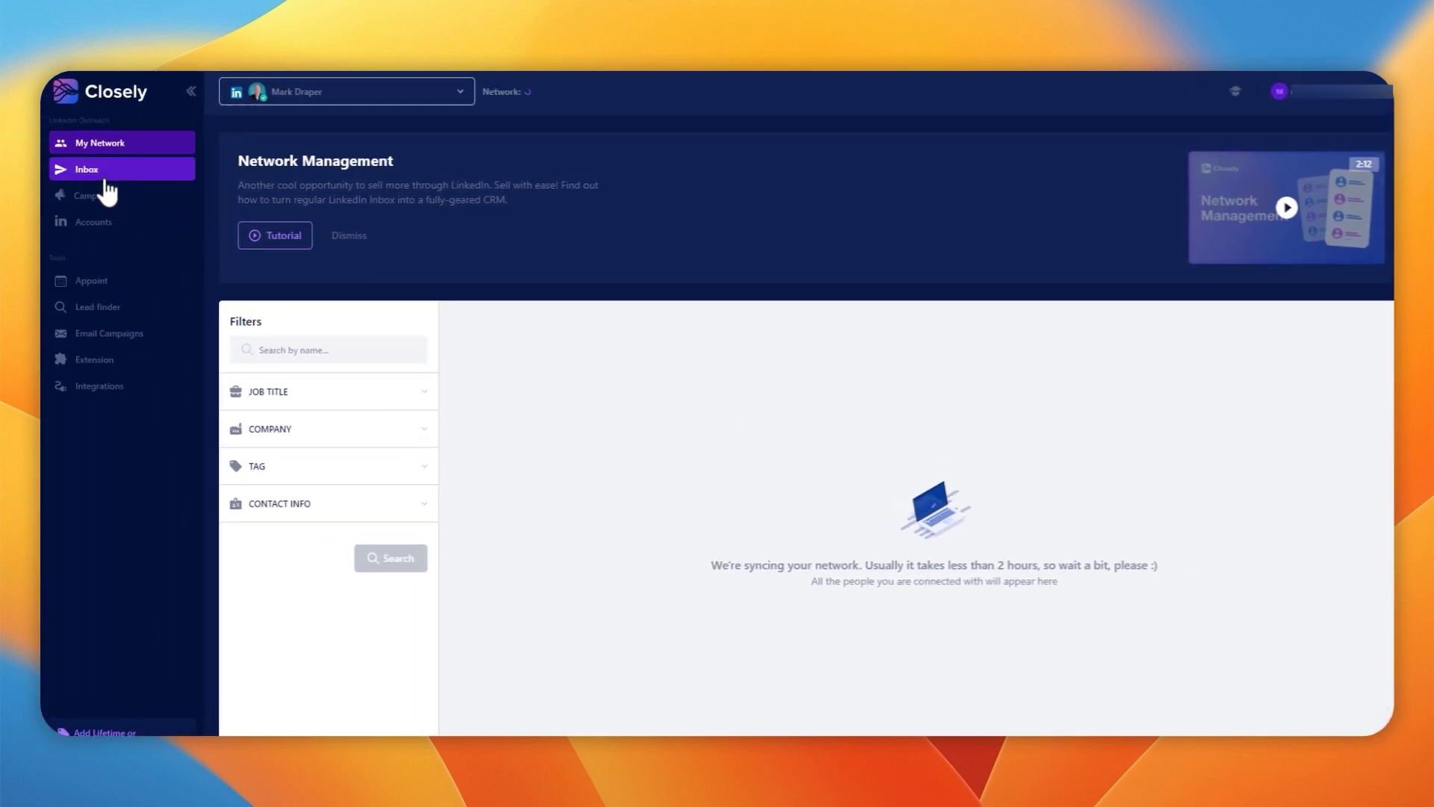
Browse Closely's Inbox, Campaigns, Accounts and Appoint pages
click(107, 179)
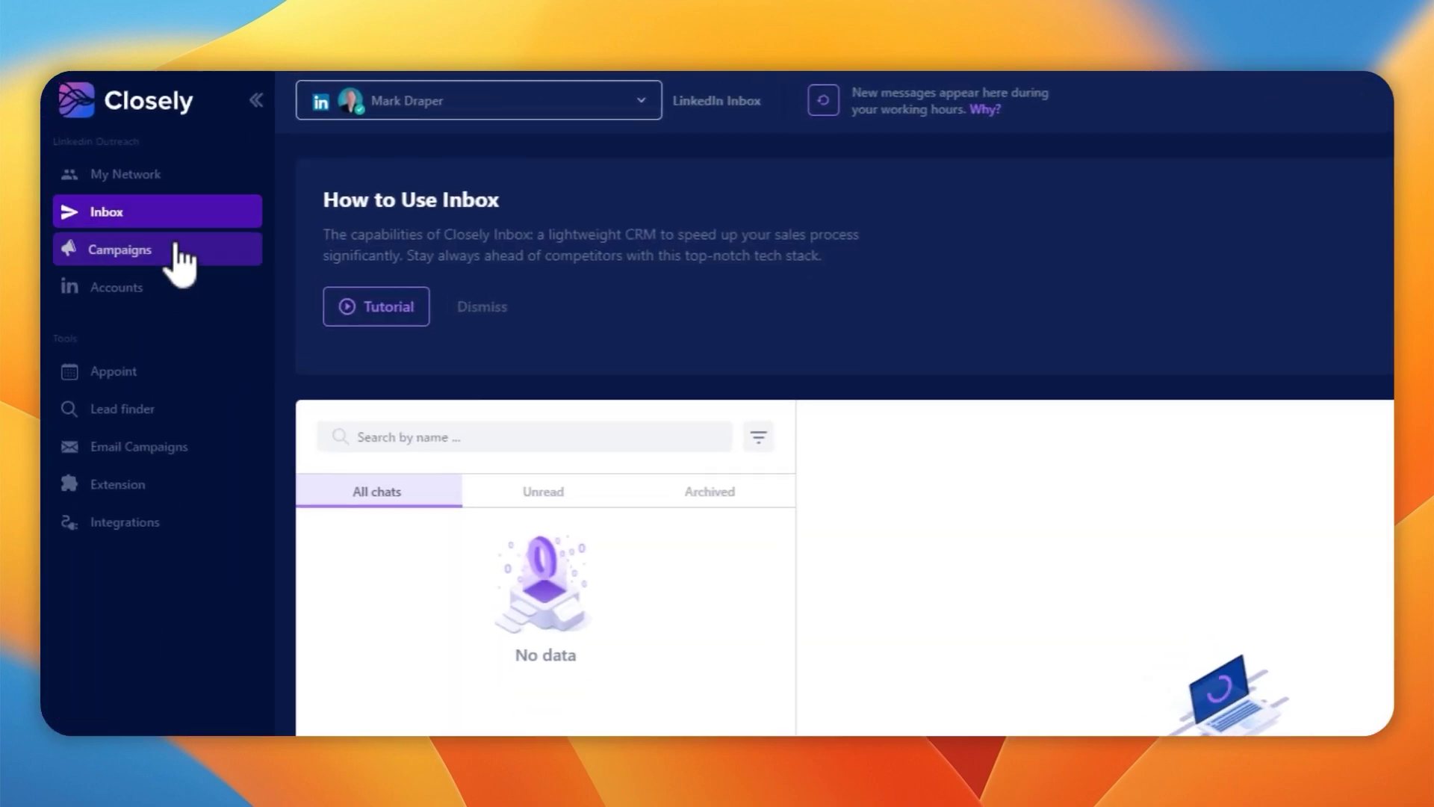
click(174, 252)
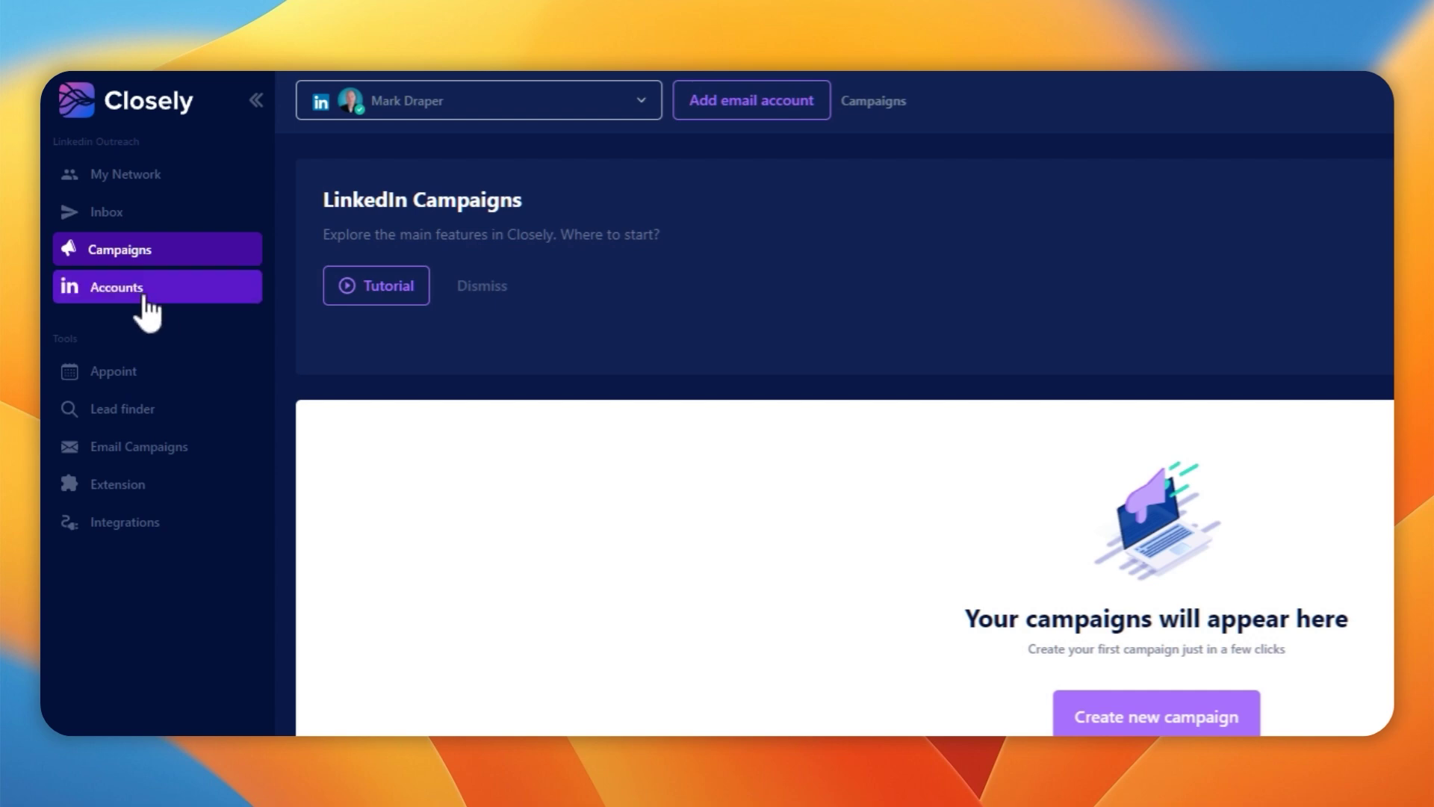
click(142, 292)
scroll(734, 440, down, 4)
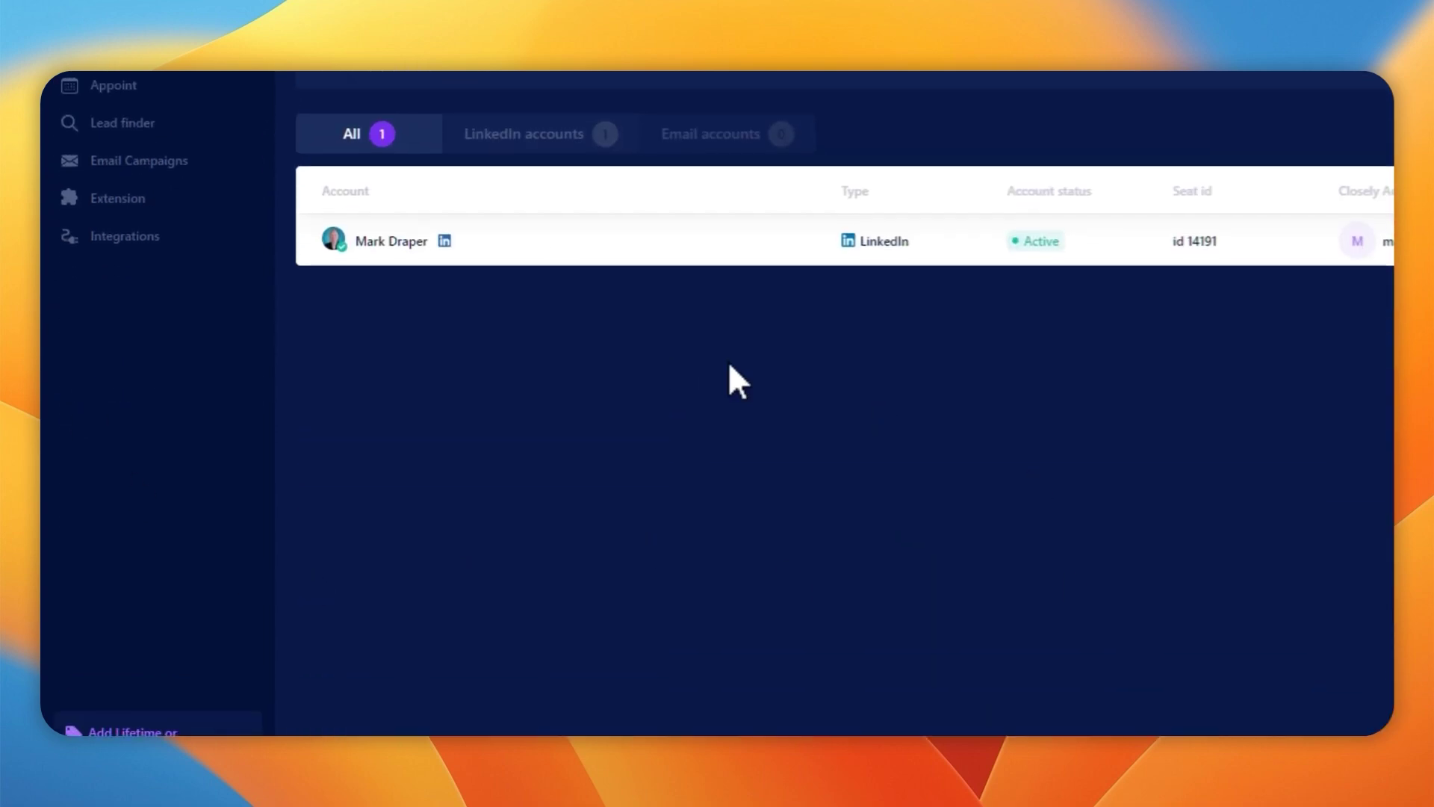
scroll(730, 381, up, 4)
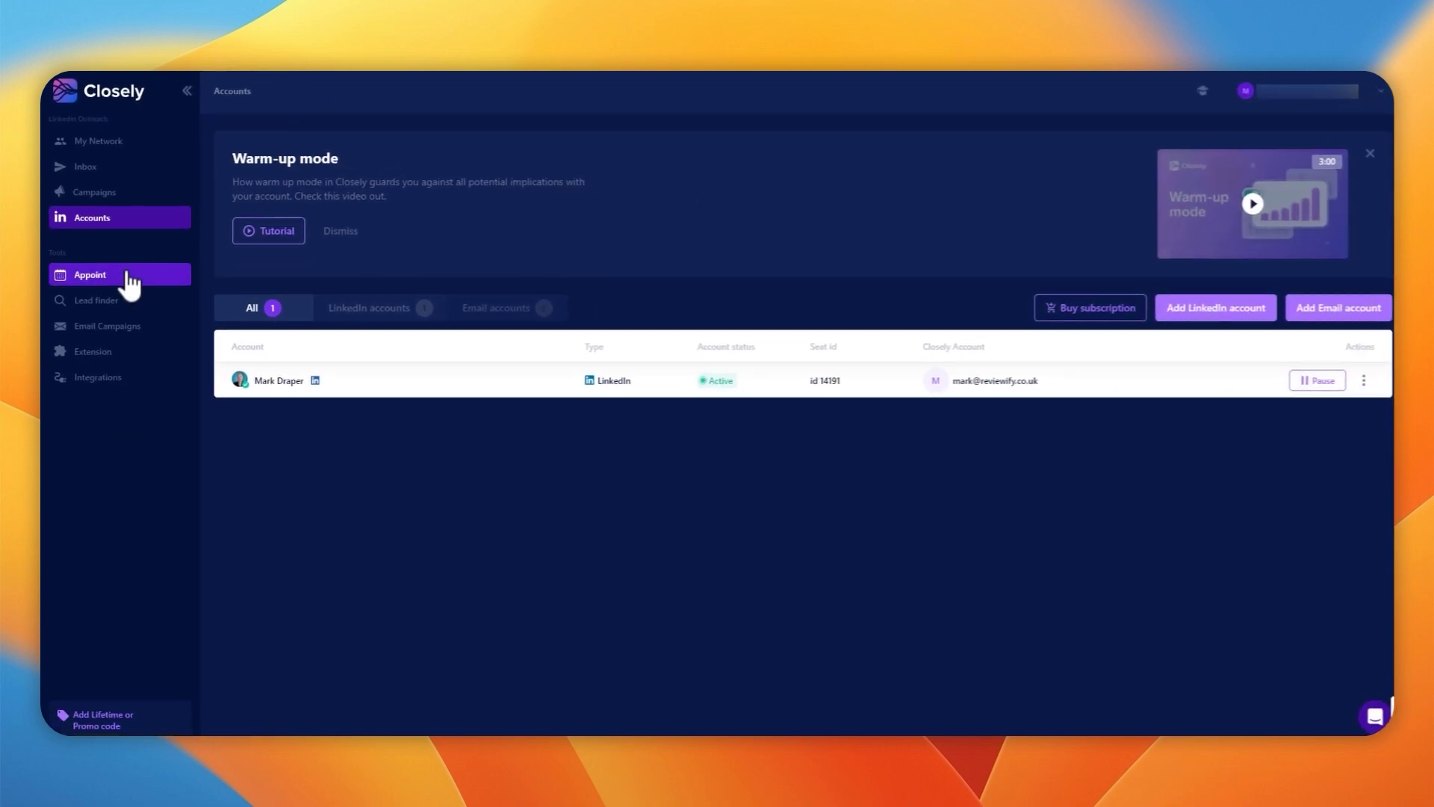
click(128, 274)
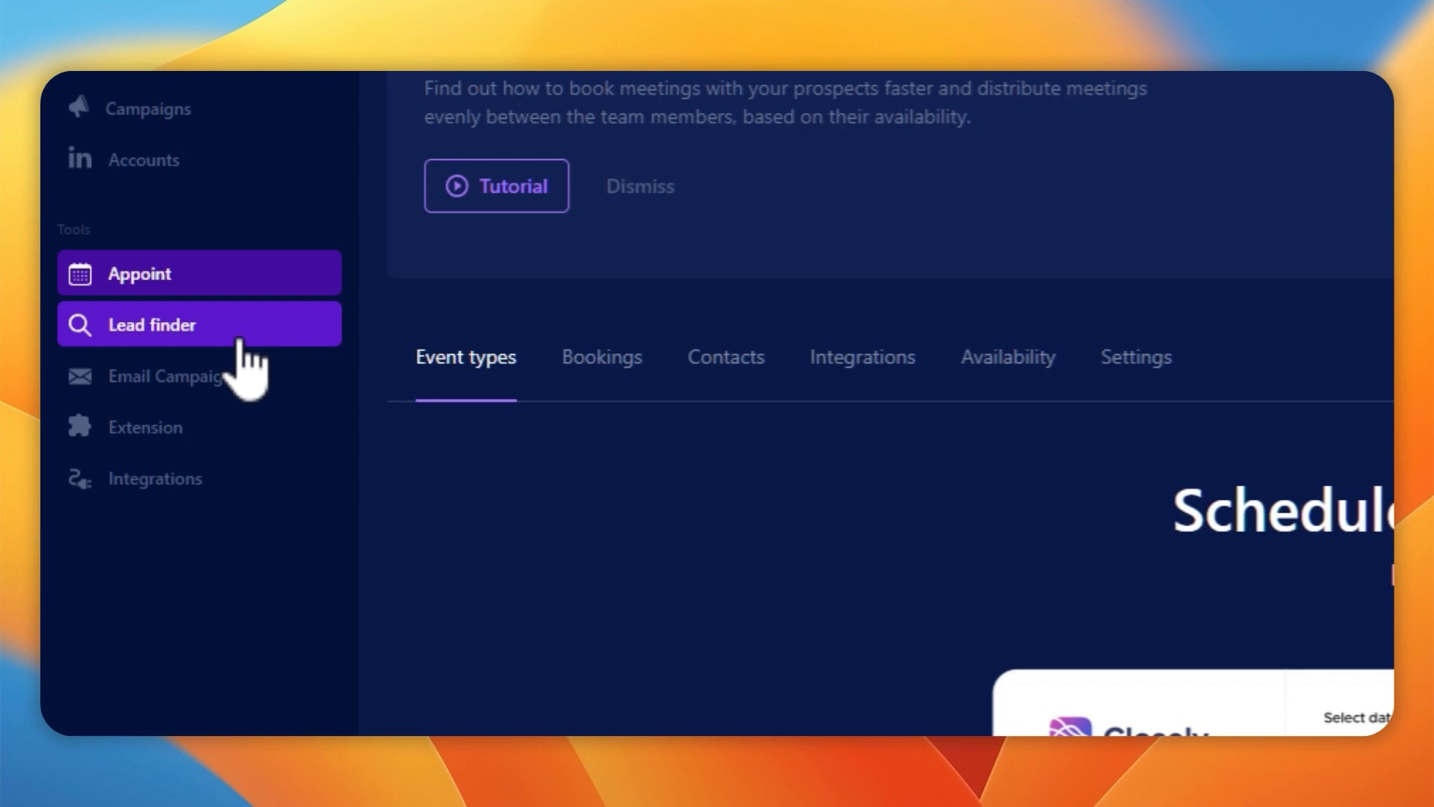
scroll(739, 576, down, 3)
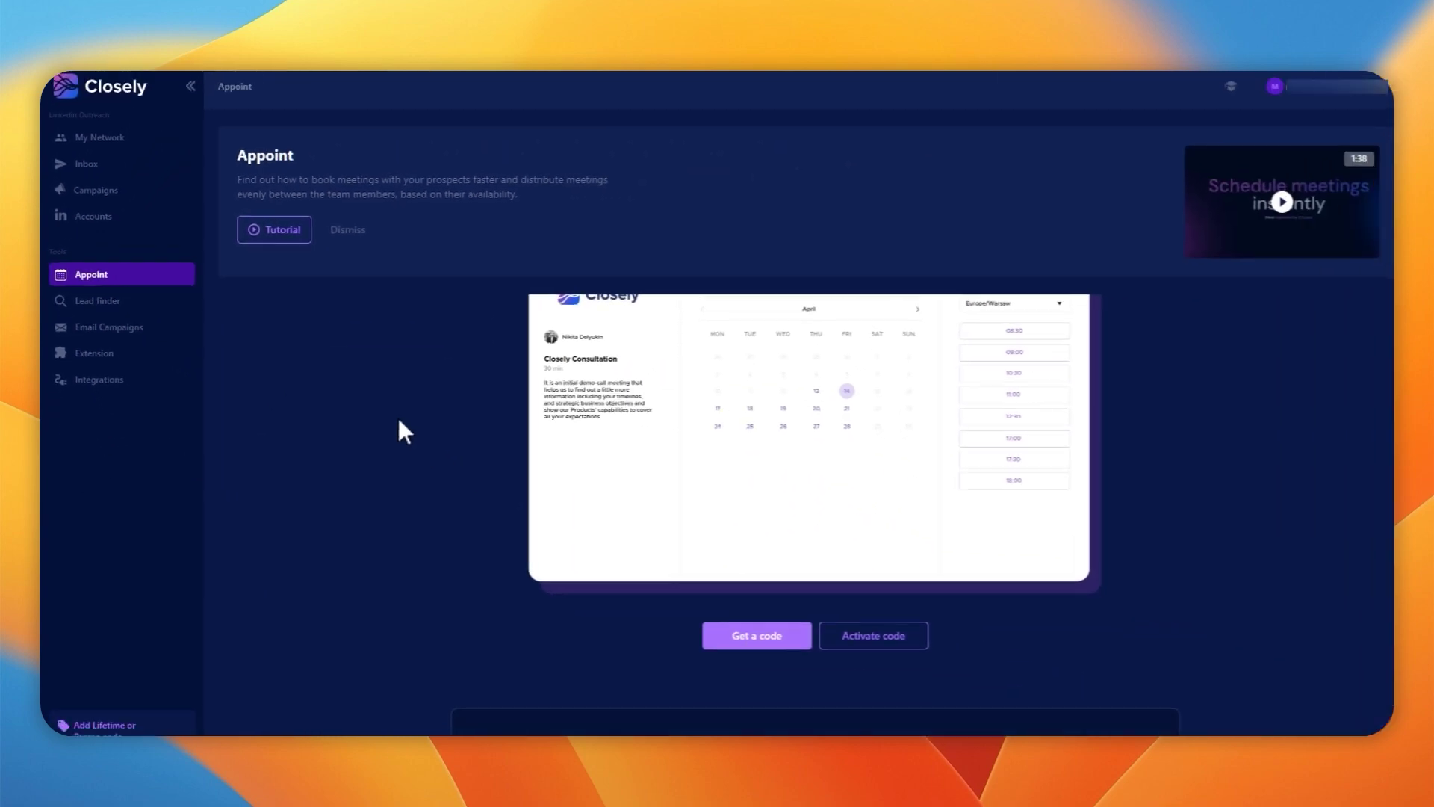
scroll(744, 580, up, 2)
scroll(394, 427, up, 2)
Look over the Lead finder, Email Campaigns and Extension pages, ending on Lead finder
click(112, 301)
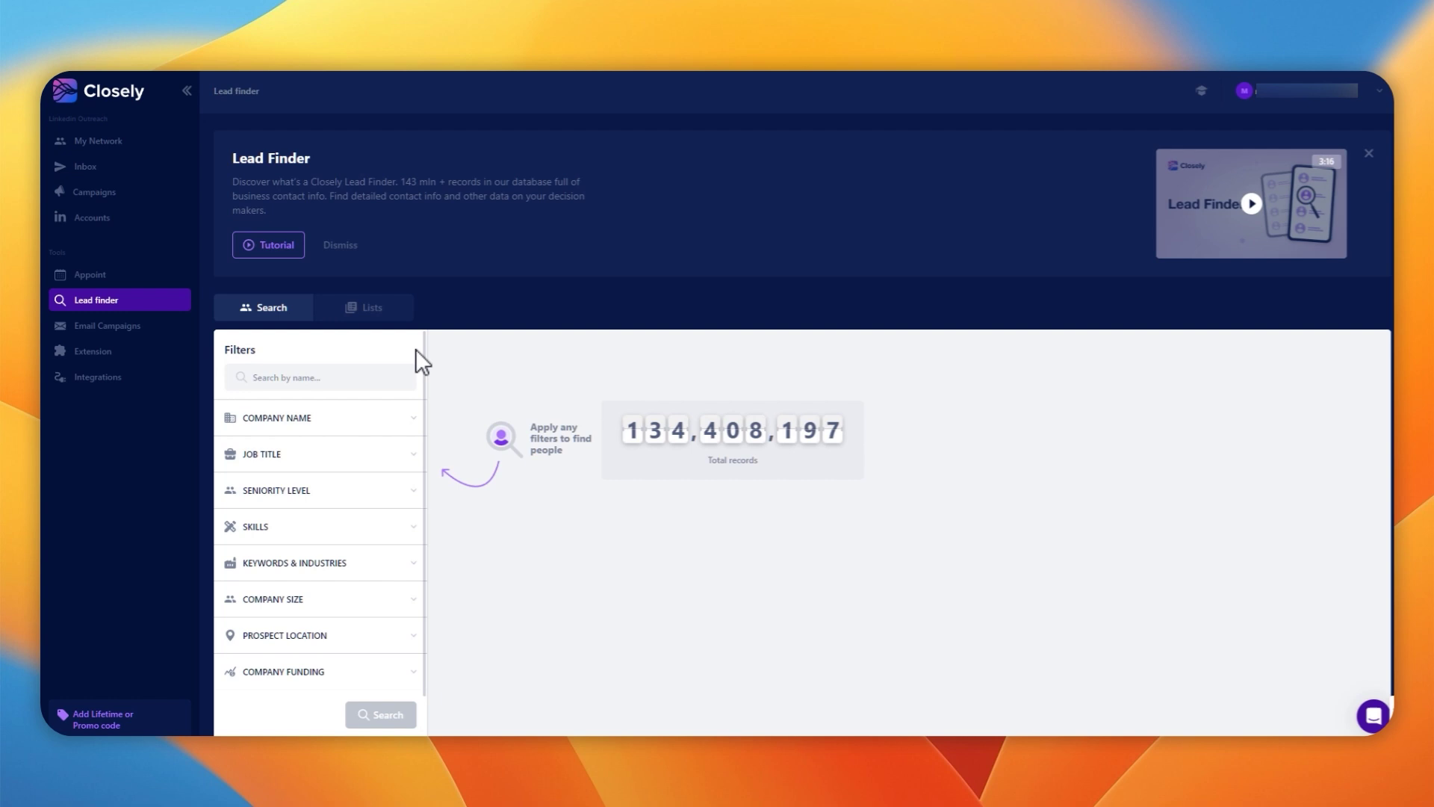
scroll(415, 348, down, 1)
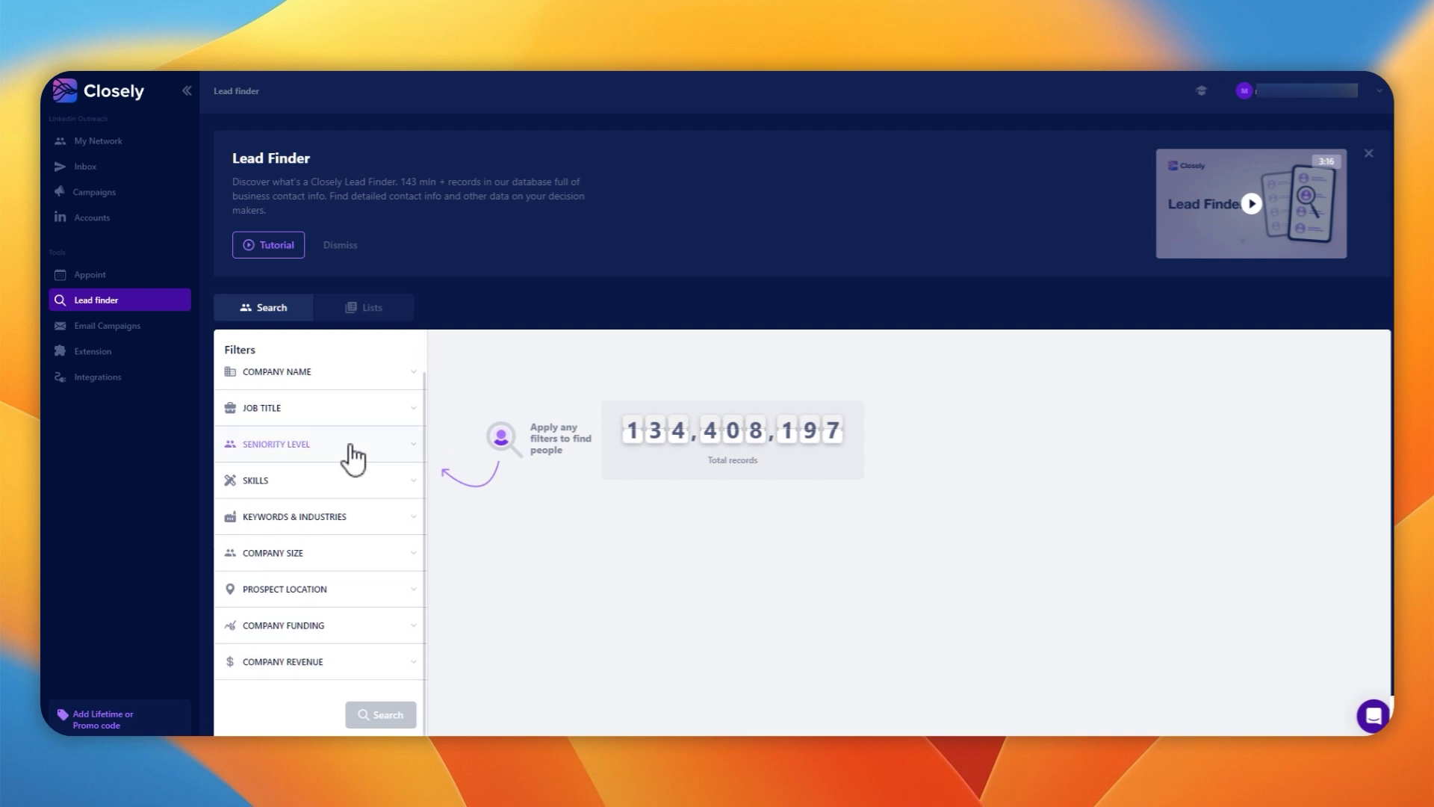
scroll(286, 418, up, 1)
click(123, 326)
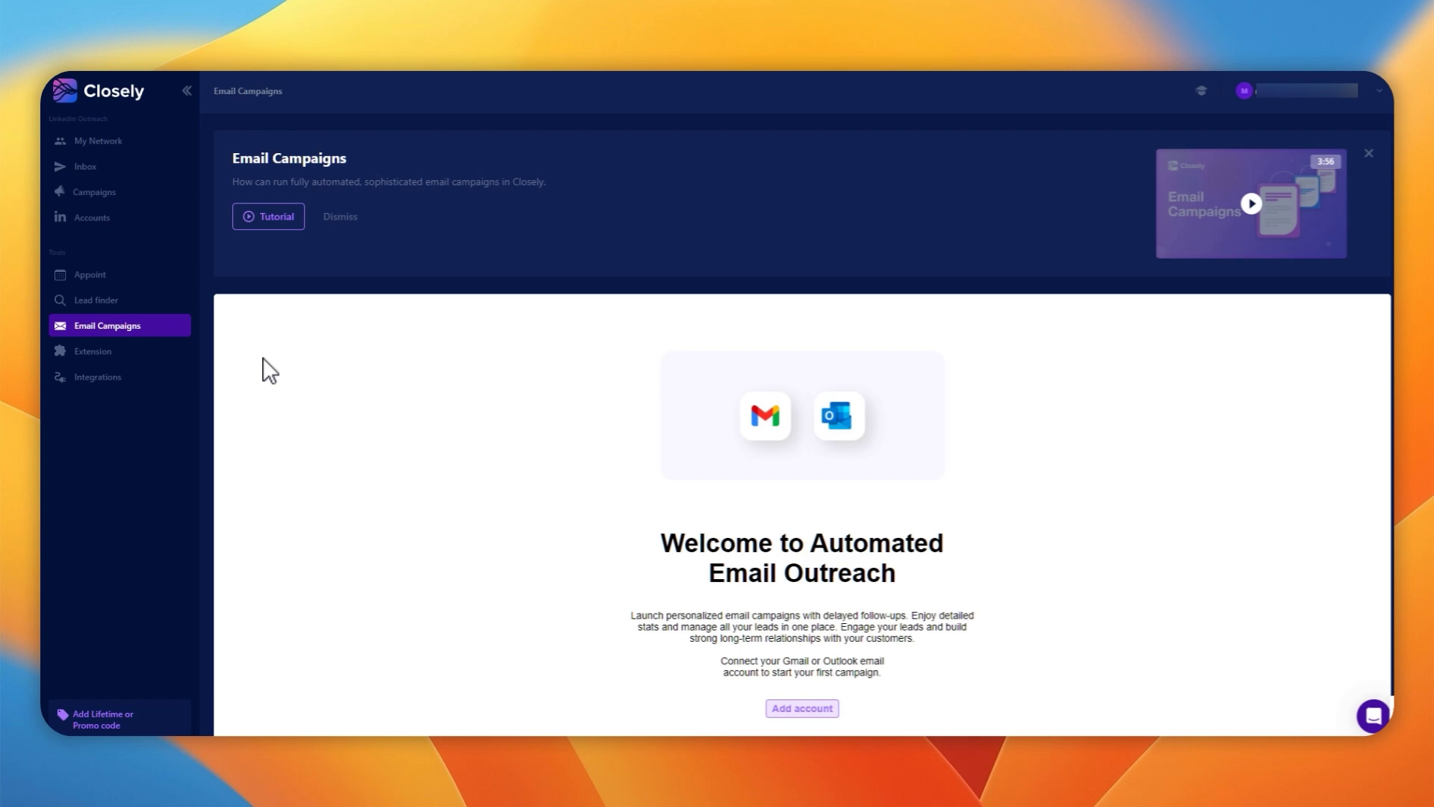
click(103, 357)
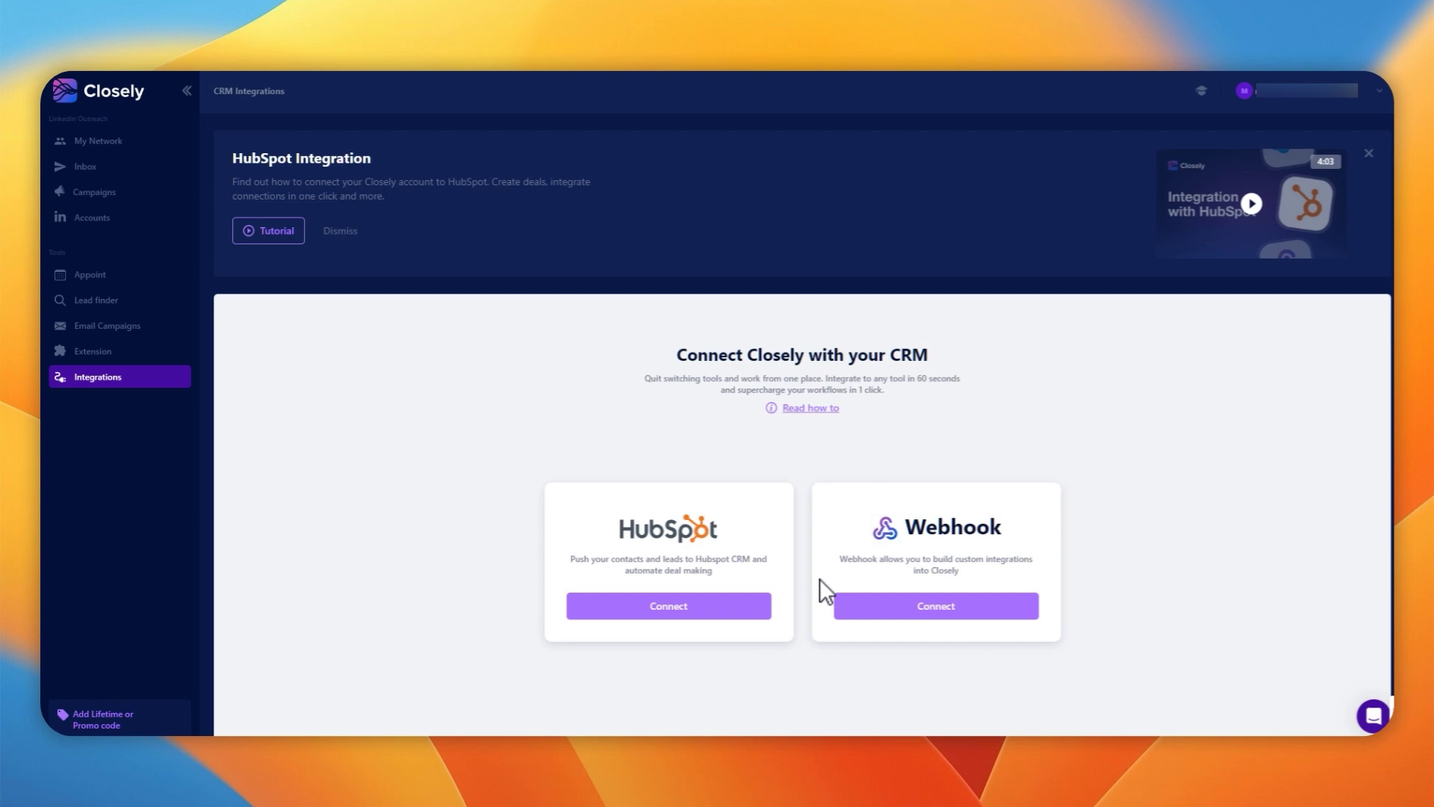
click(93, 299)
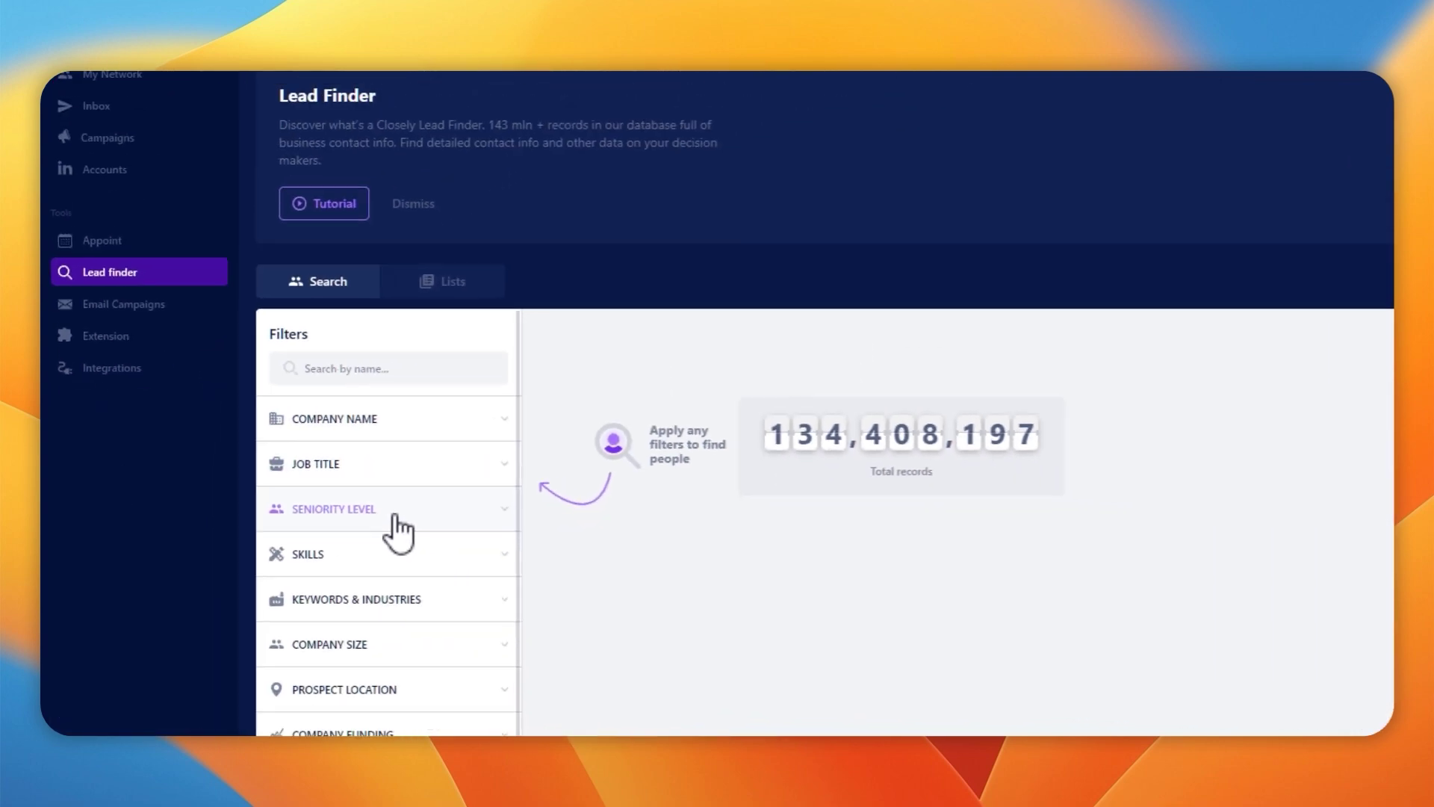
Add Change Management as a keyword filter in Lead finder
click(387, 608)
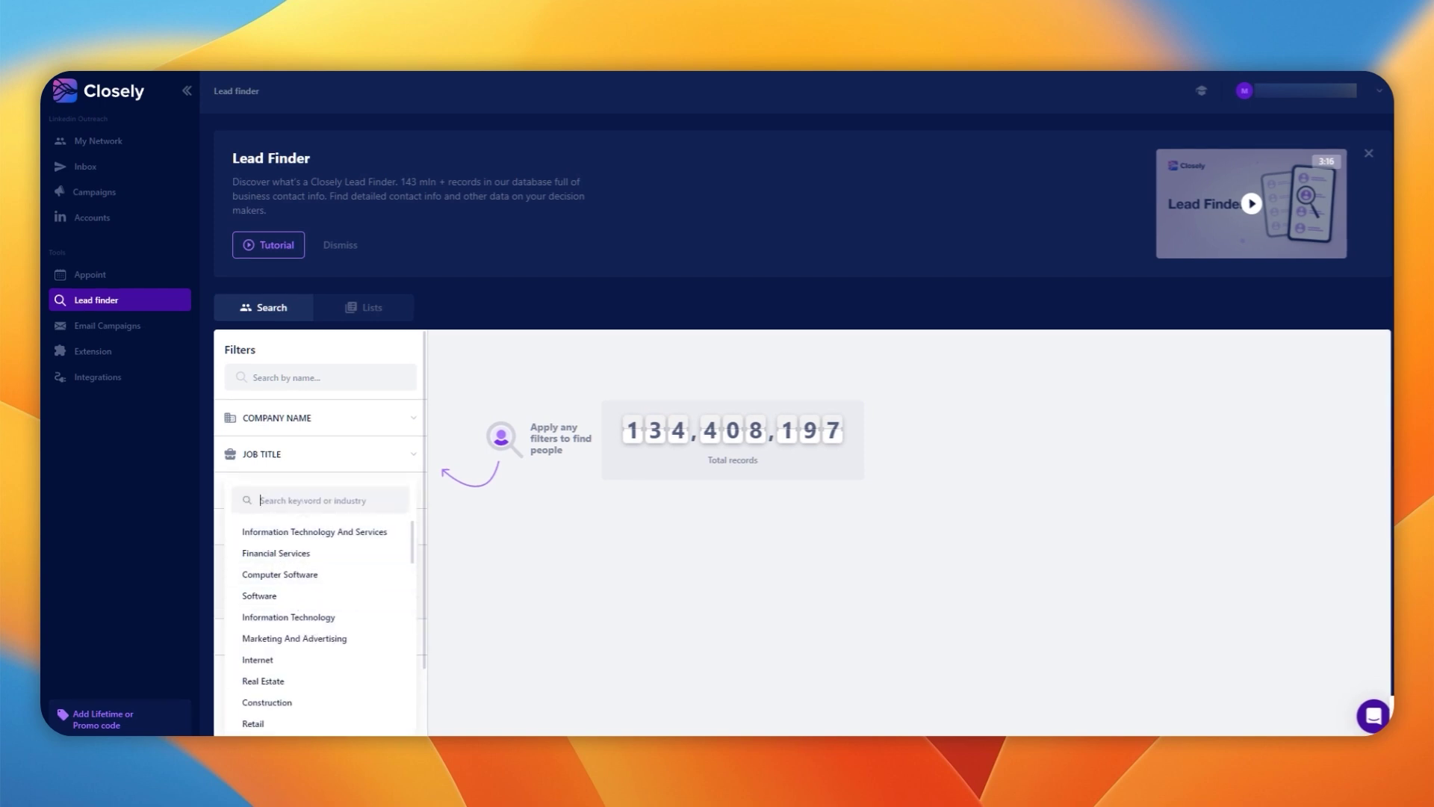
text(change management)
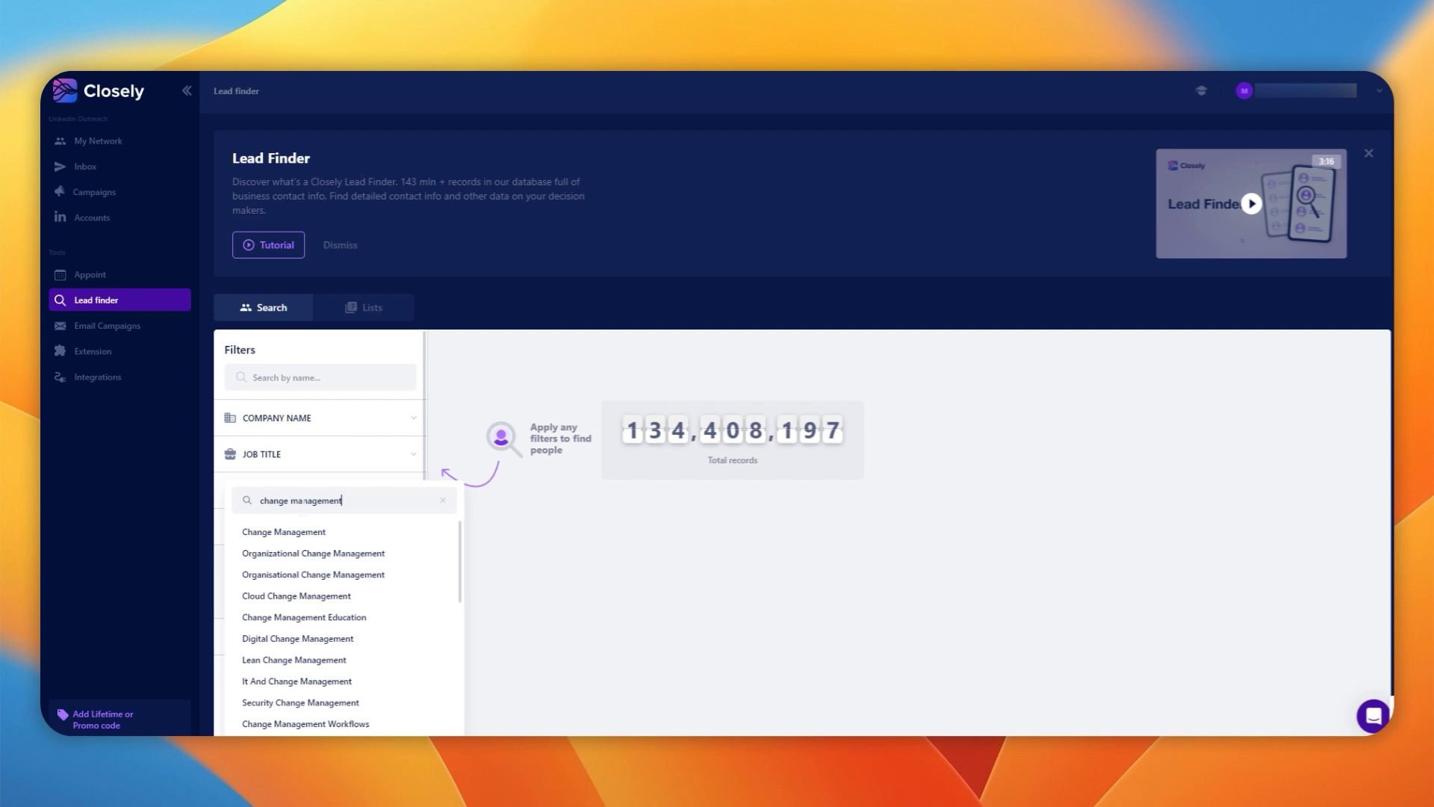
click(336, 532)
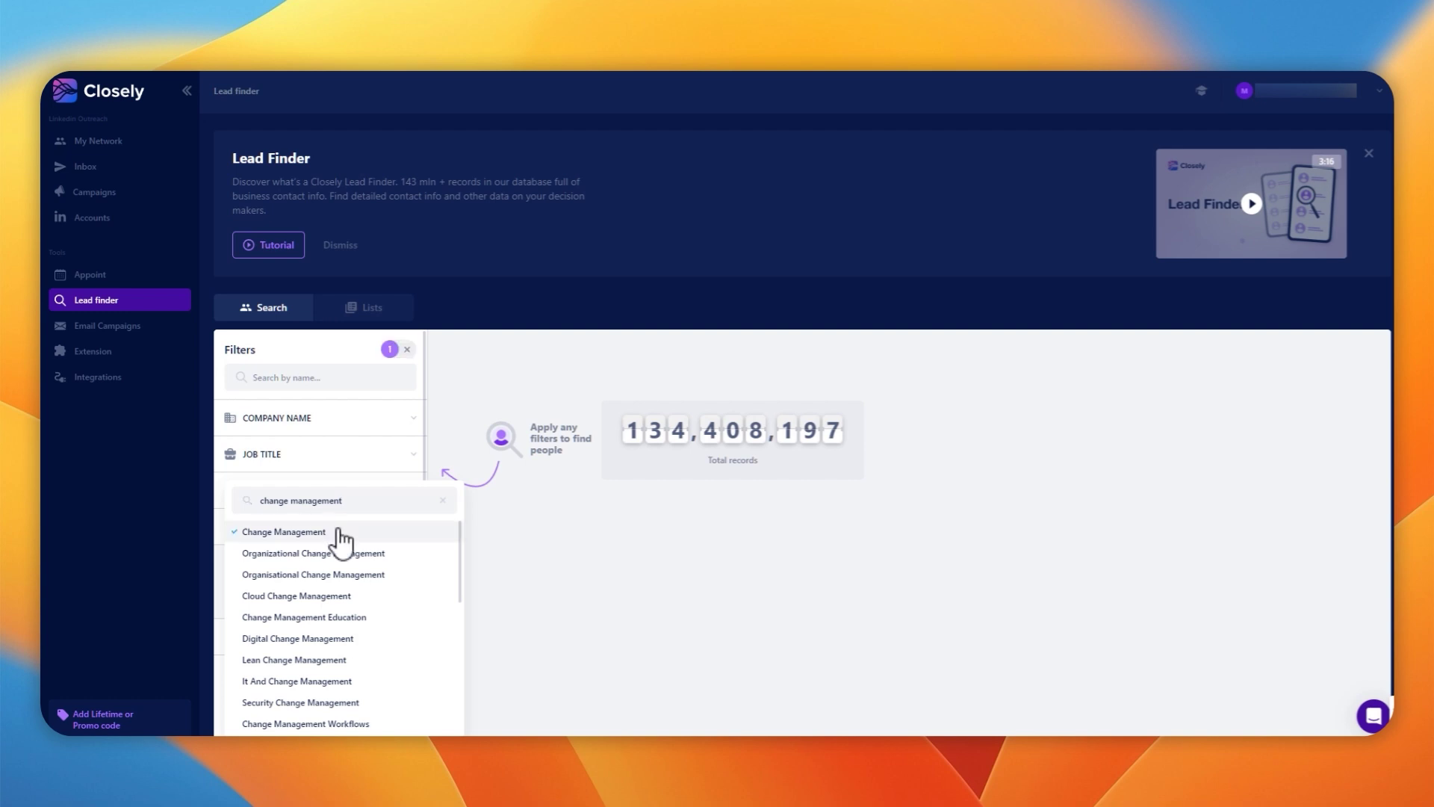
Filter by Appsumo and both Sumo Group companies, search, and open the CEO's LinkedIn profile
scroll(441, 586, down, 3)
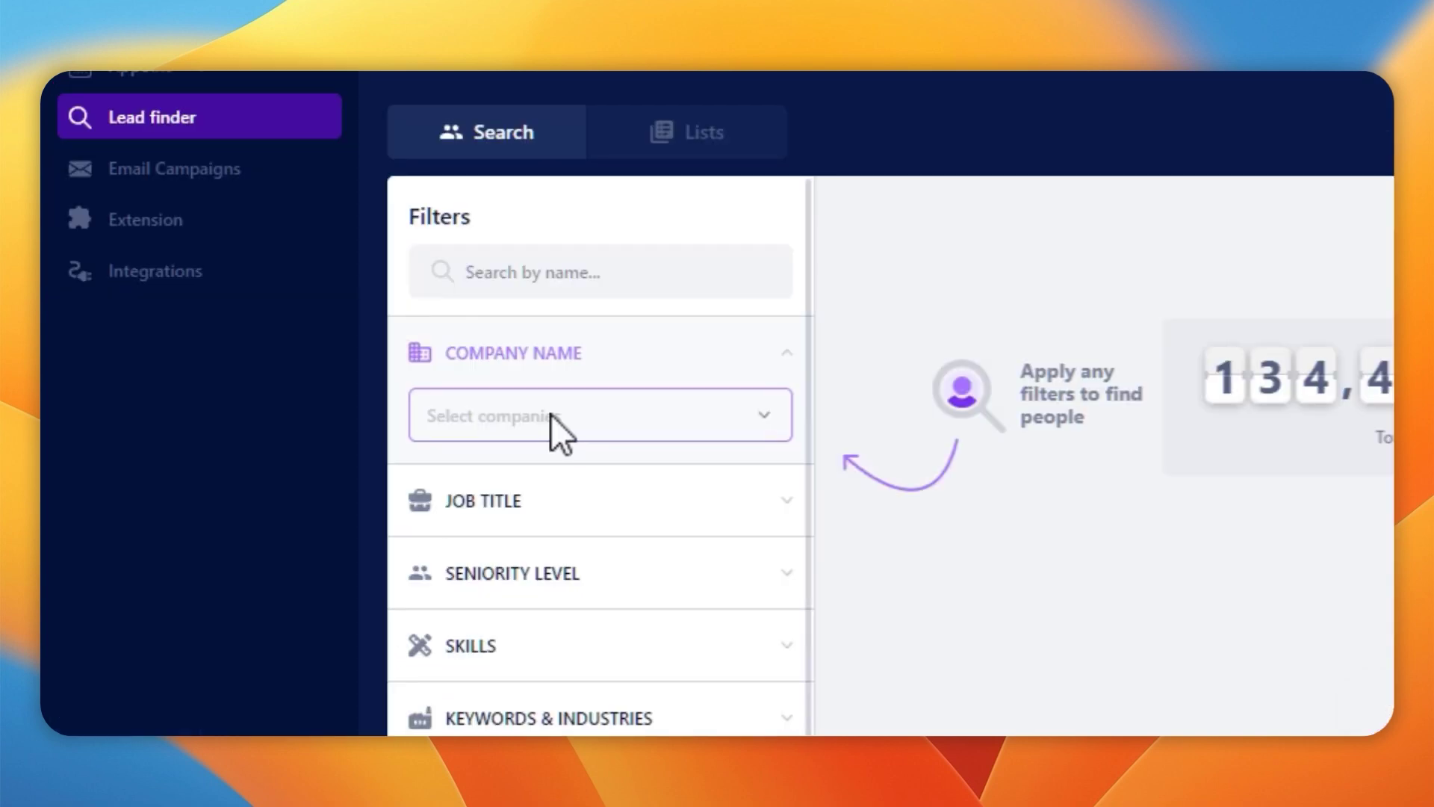
click(294, 449)
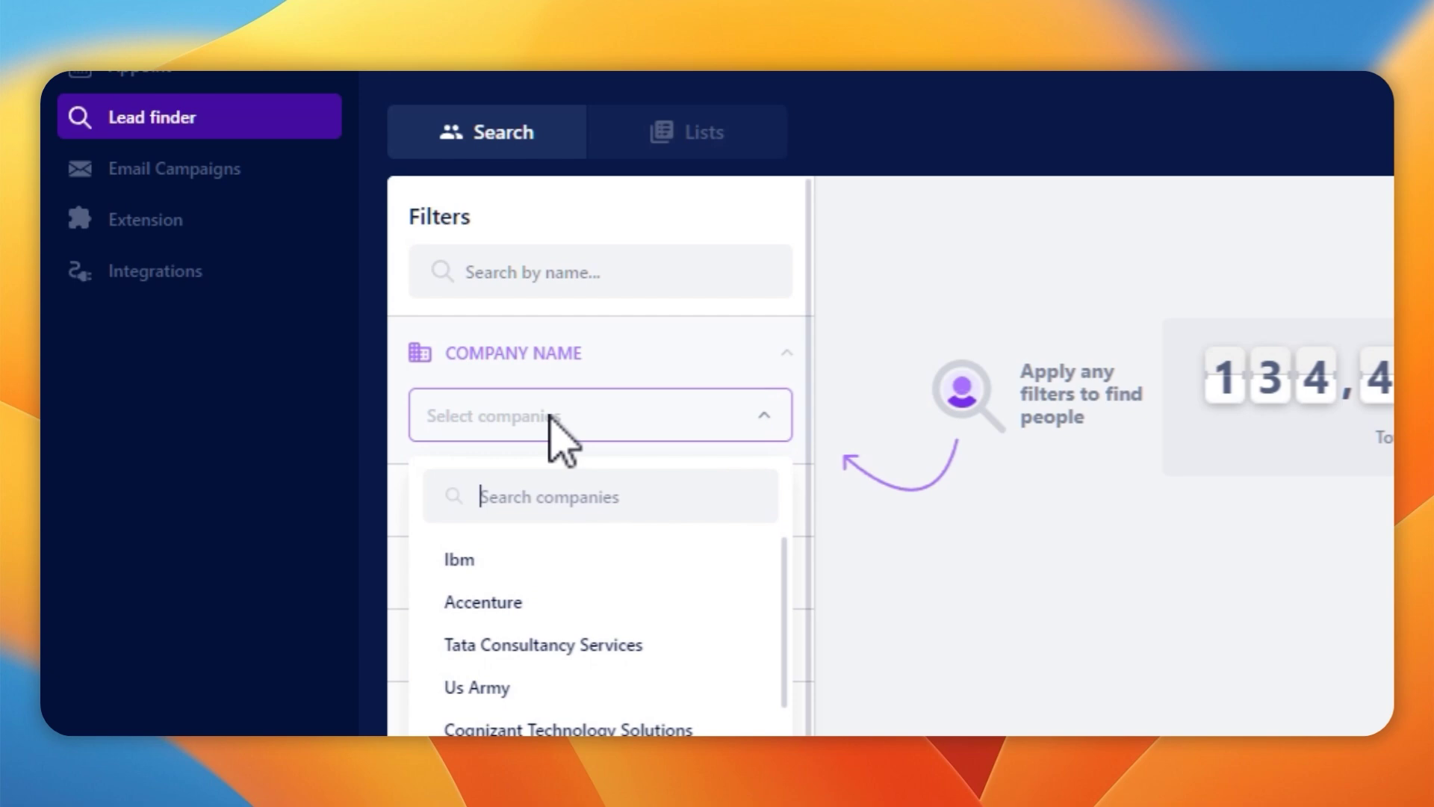
text(appsu)
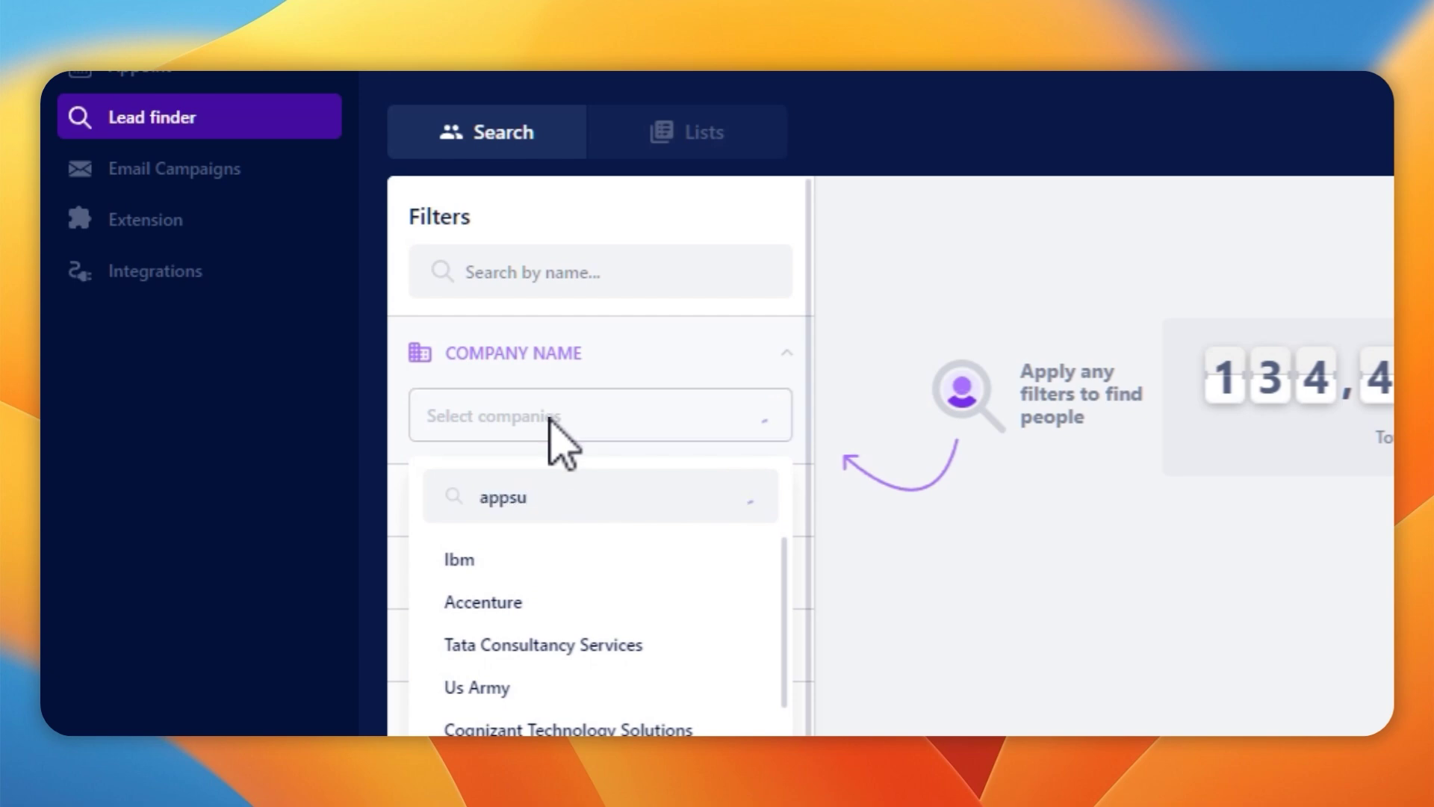
text(mo)
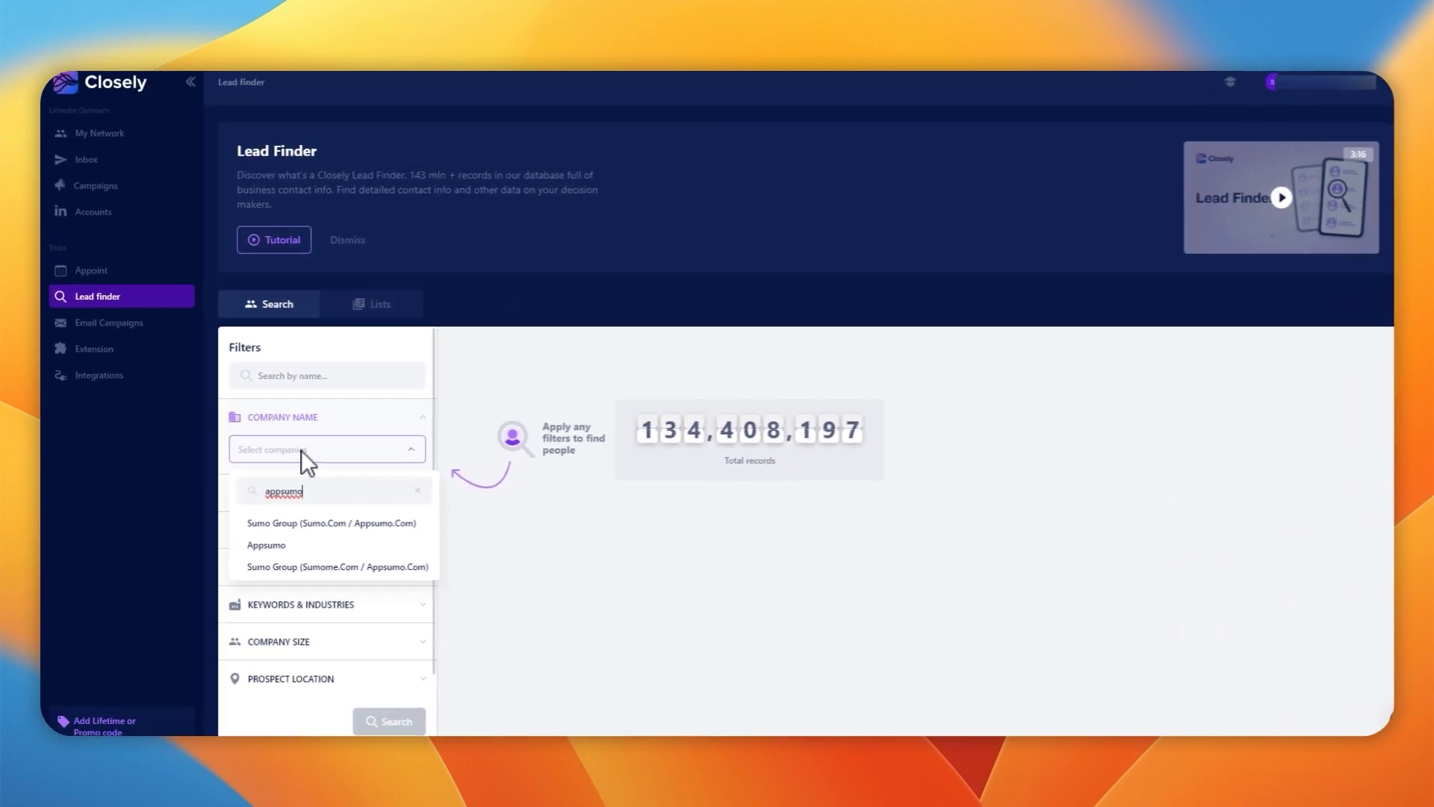
click(283, 546)
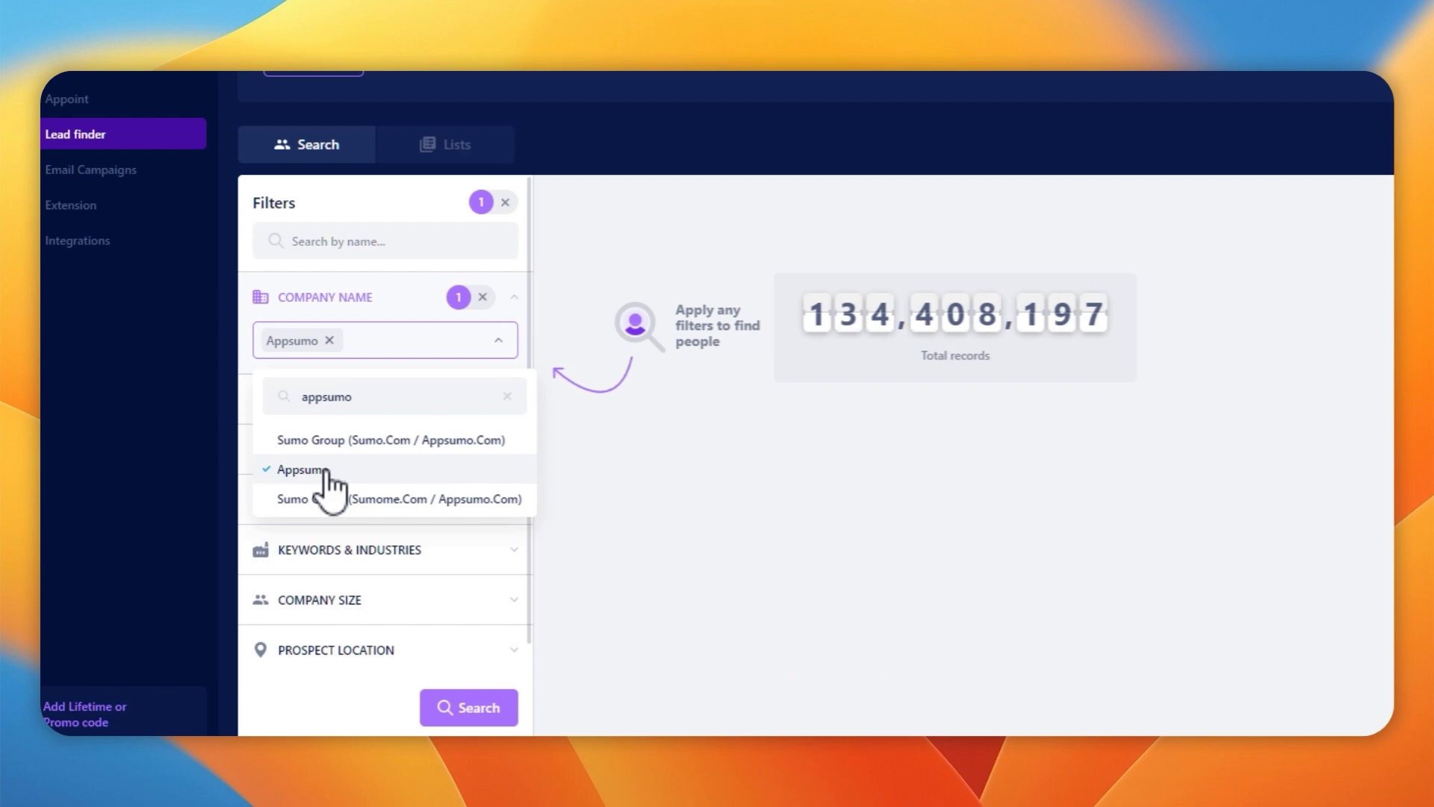
click(366, 439)
click(368, 498)
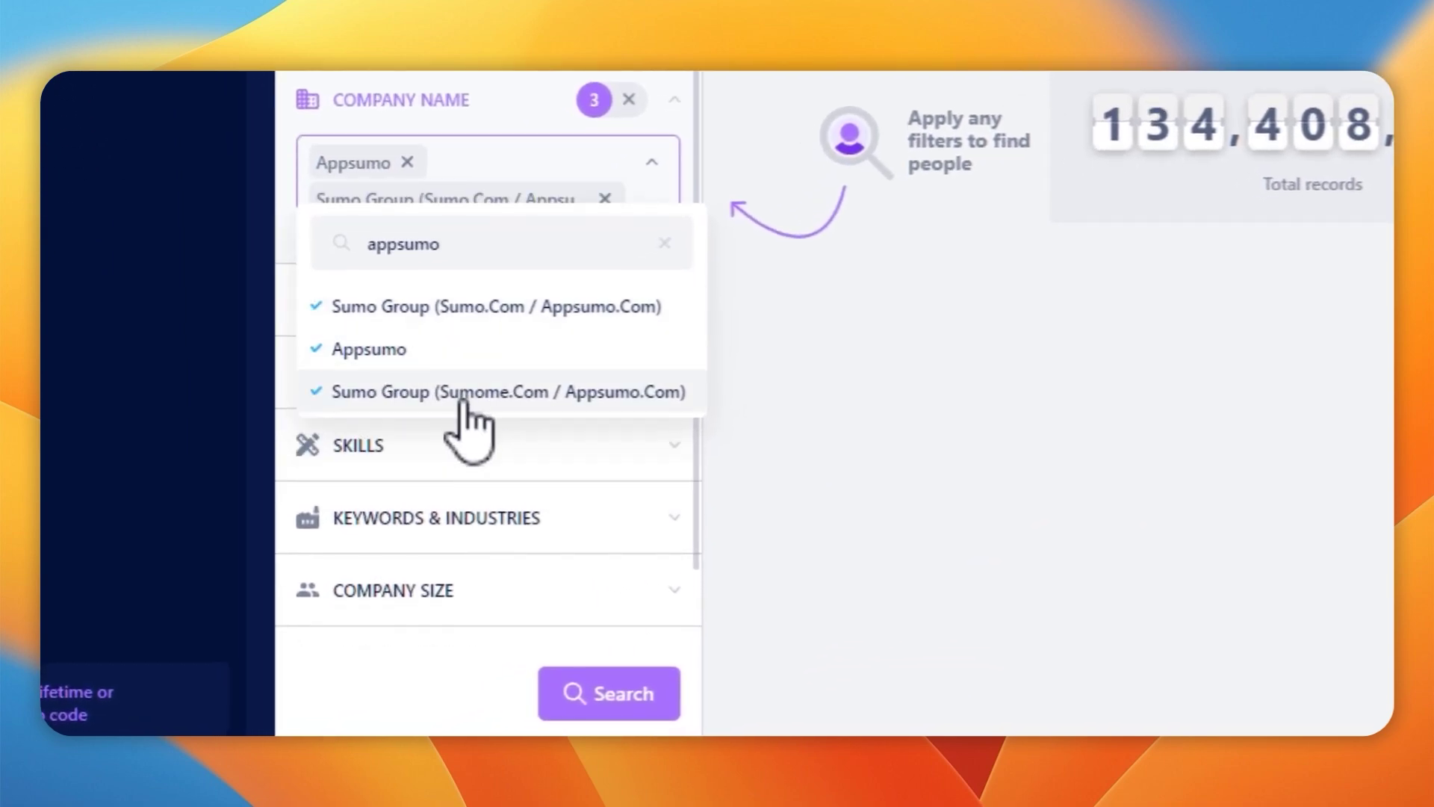
click(649, 698)
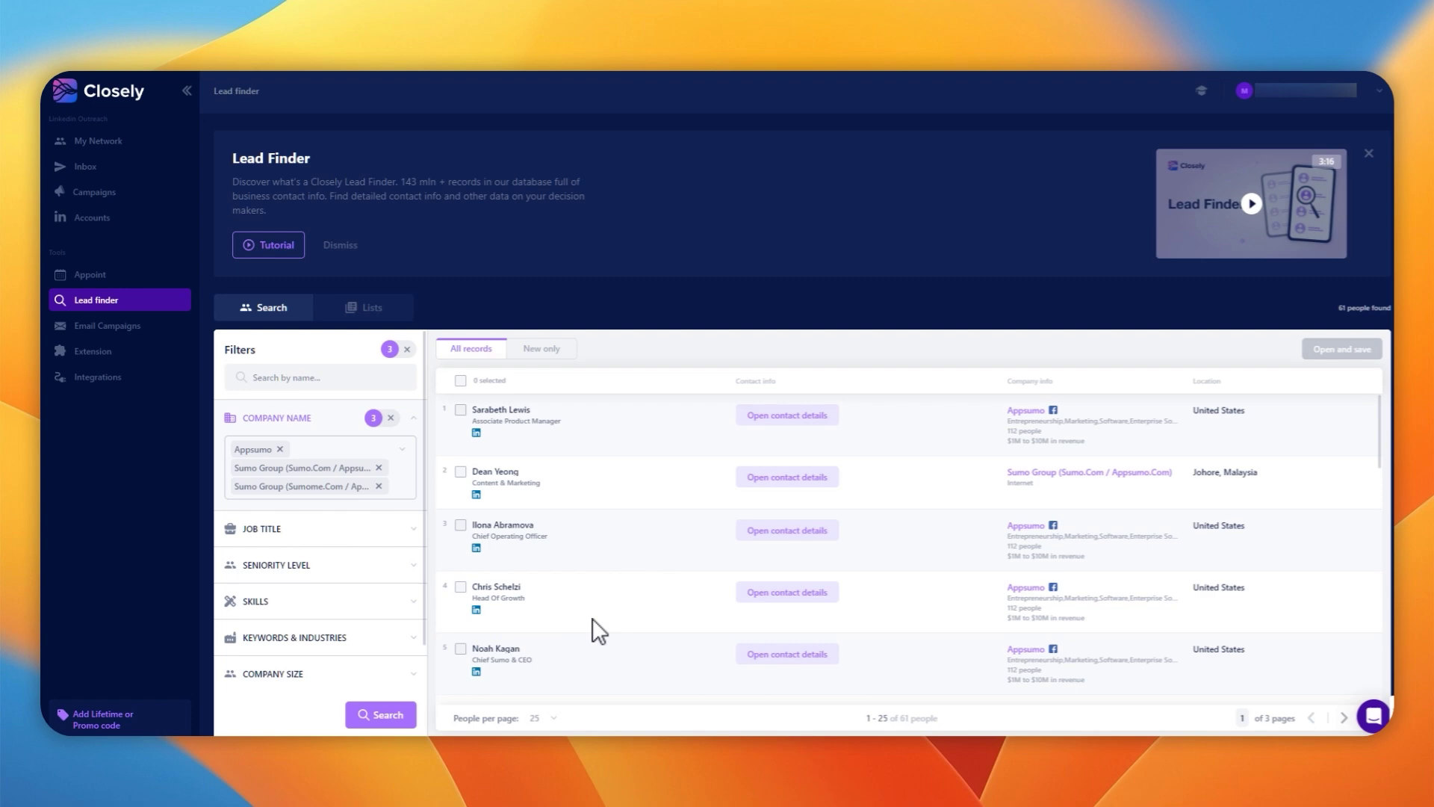
scroll(620, 432, down, 3)
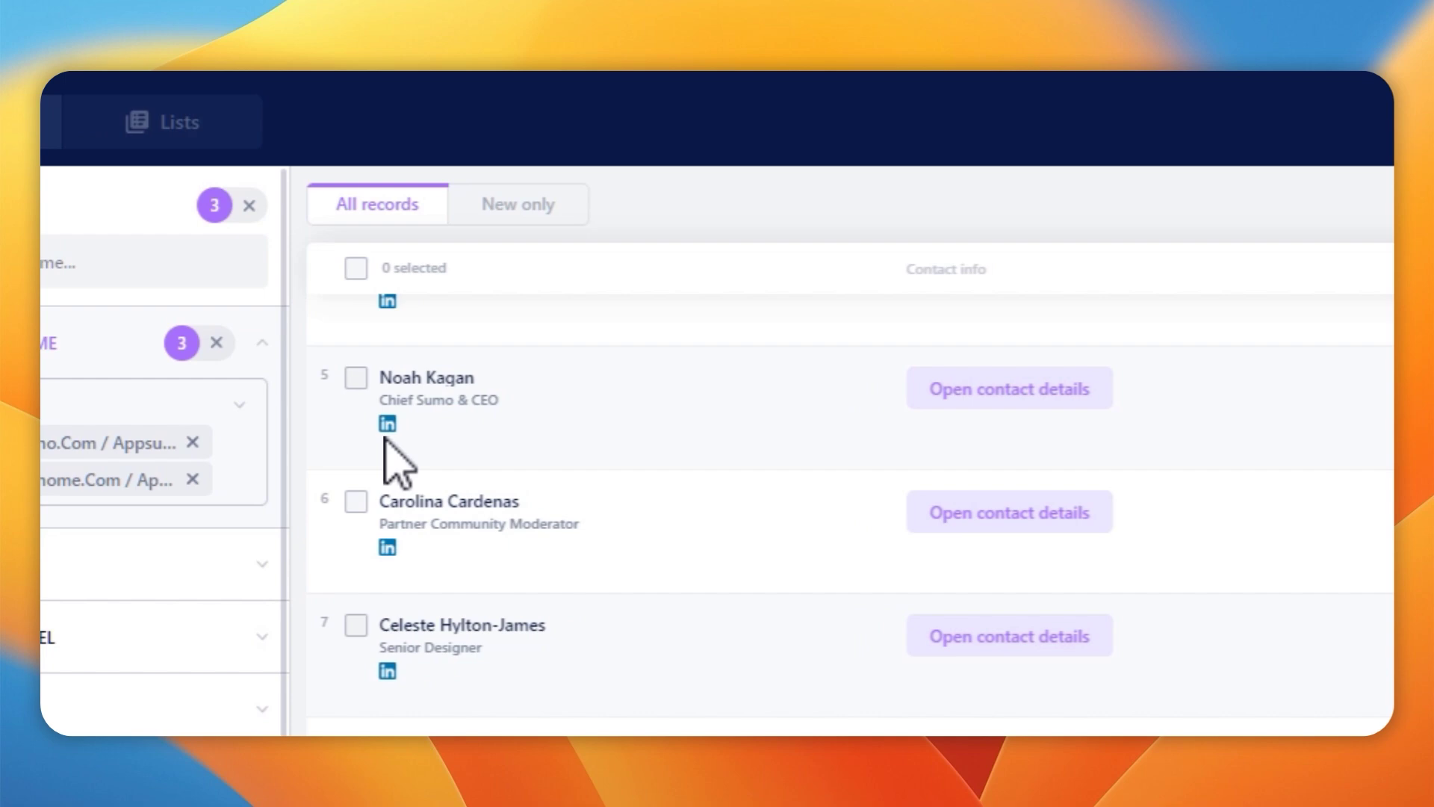
click(387, 427)
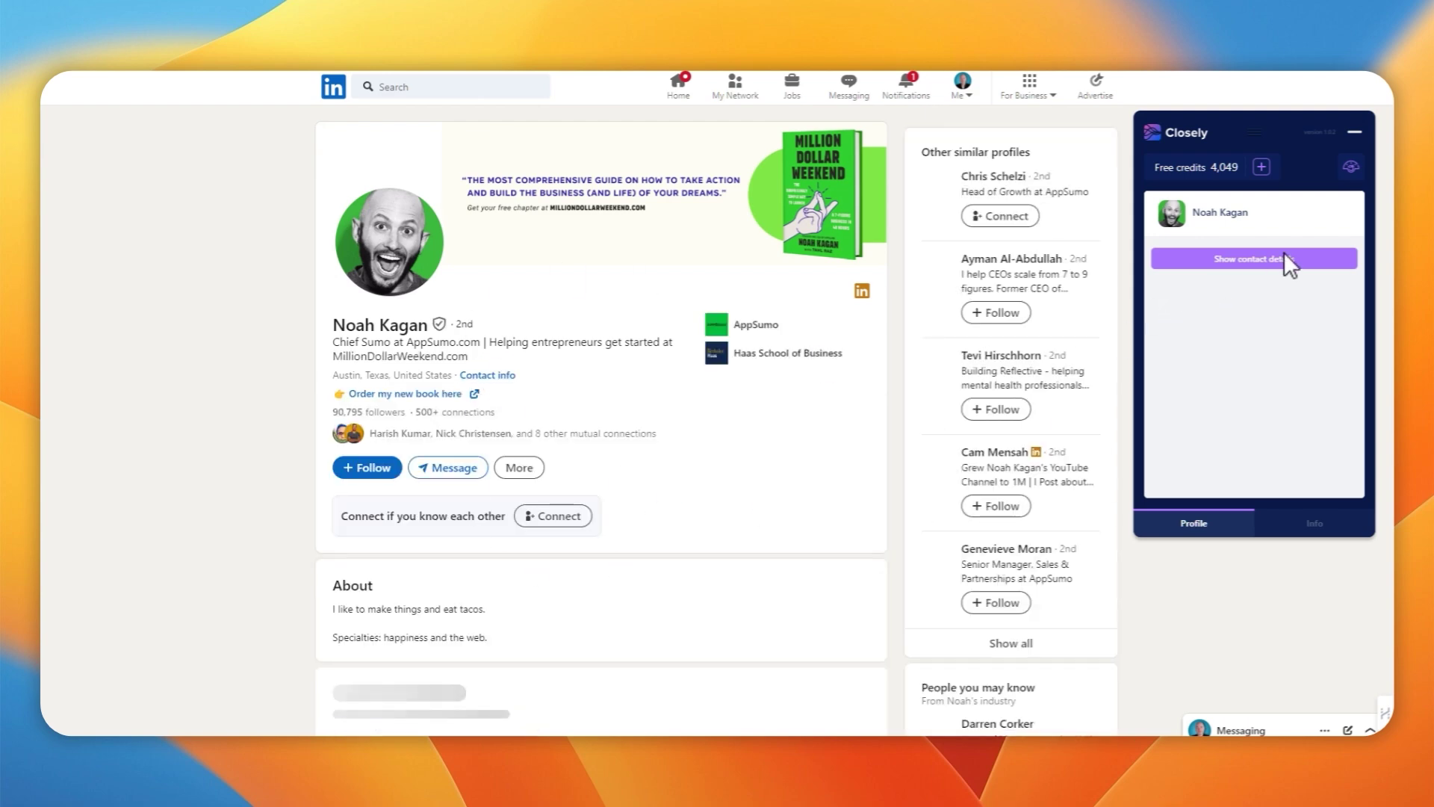
Show the lead's contact details in the Closely side panel and review the AppSumo company card
click(1255, 262)
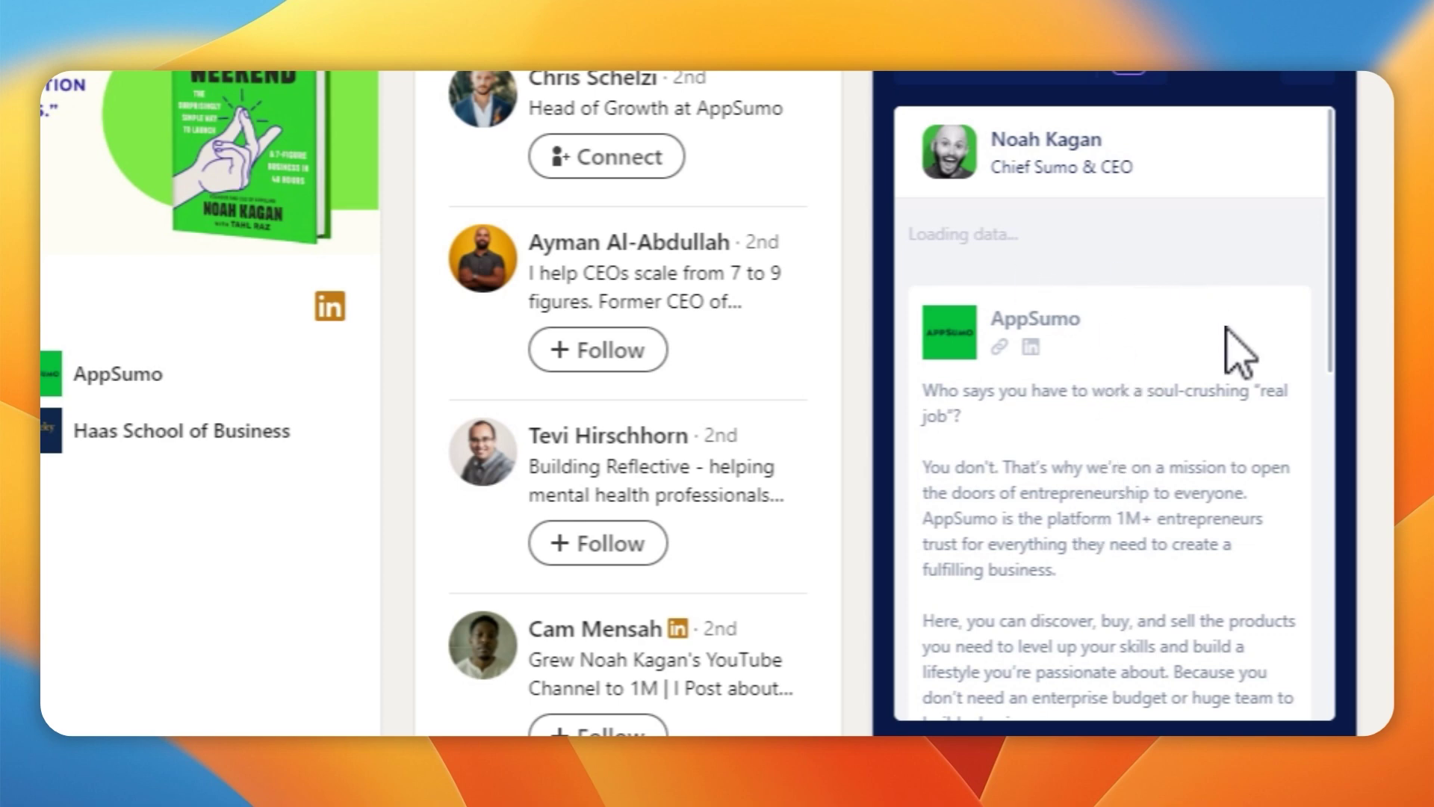
scroll(1241, 448, down, 12)
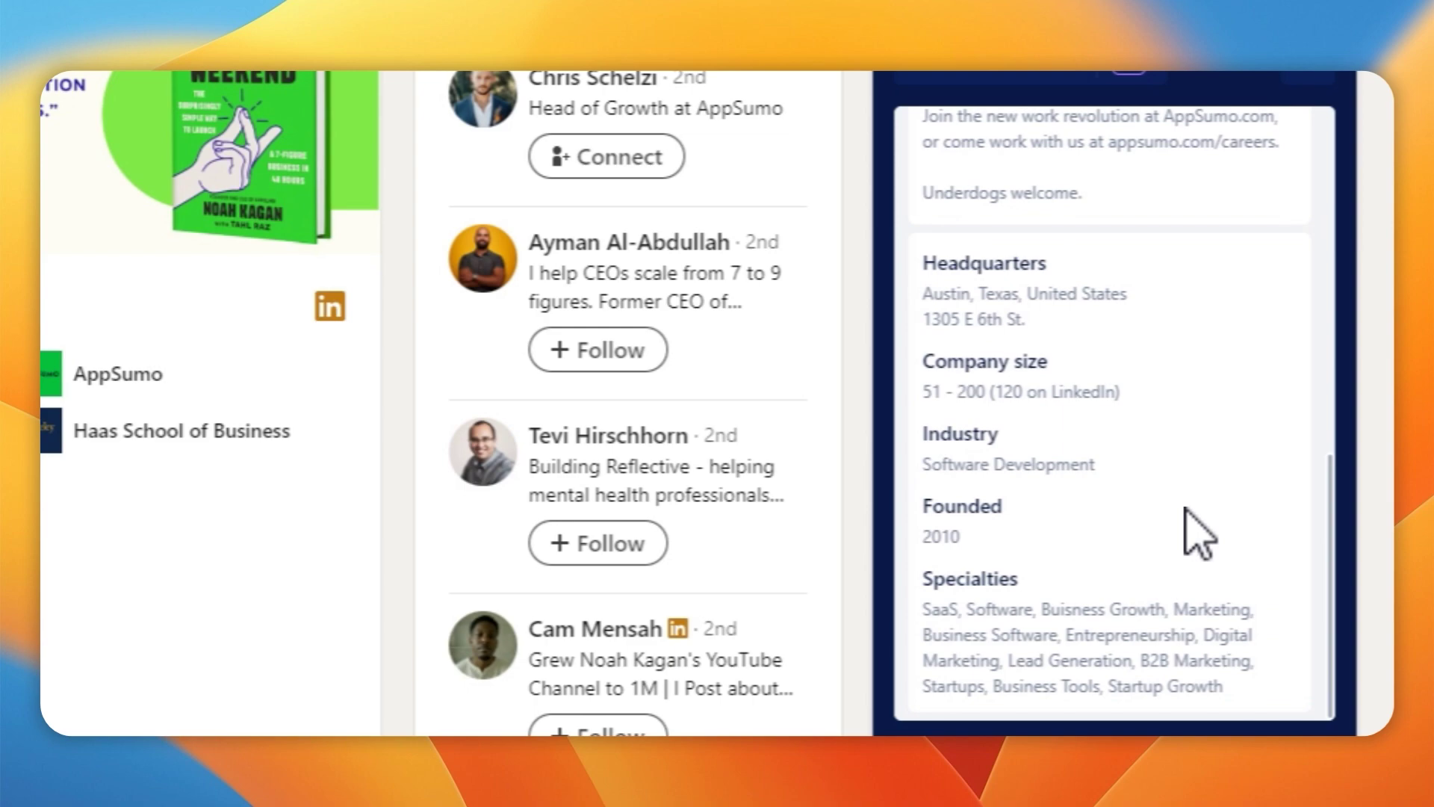
scroll(627, 403, down, 2)
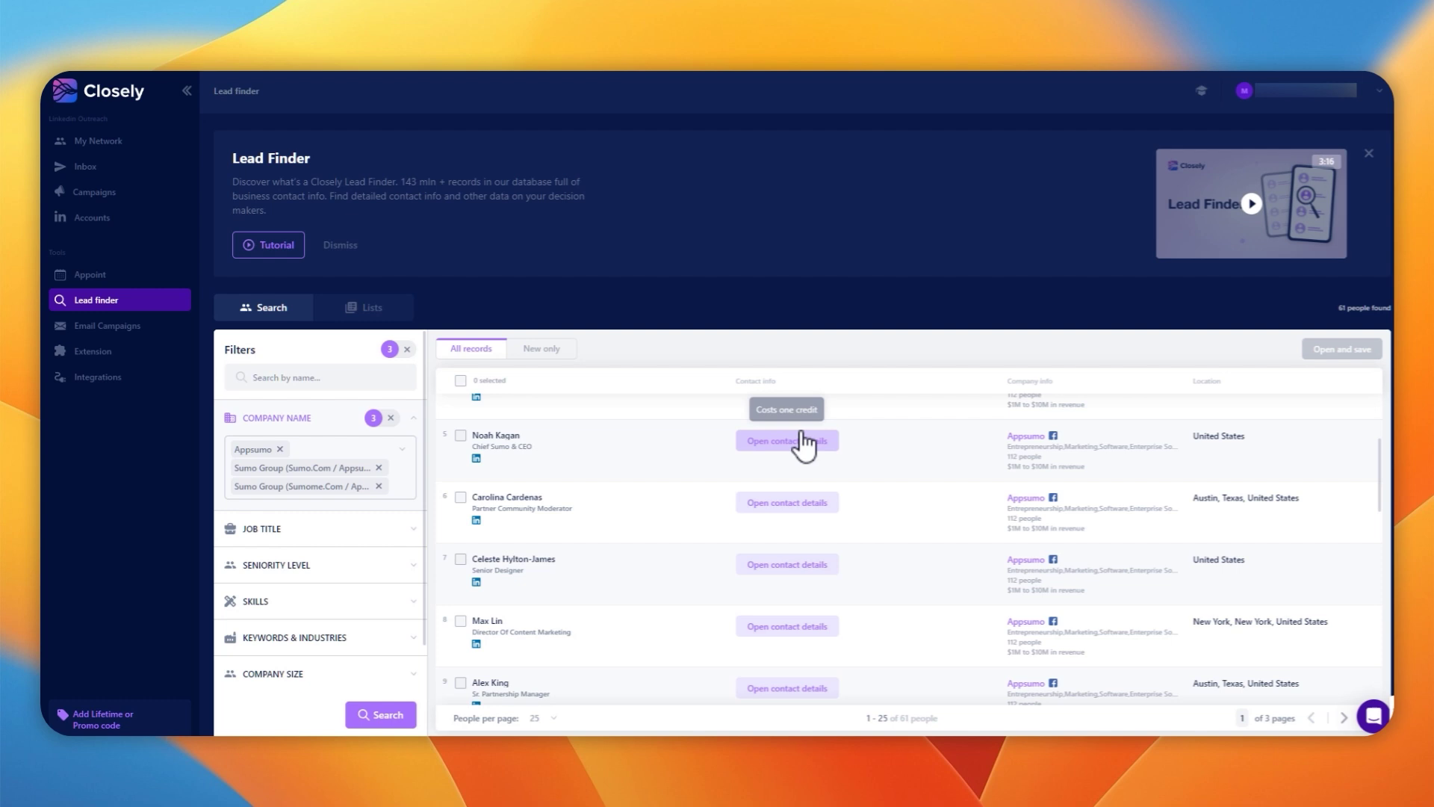
Open contact details on the Chief Sumo & CEO row to show work email, direct email and phone
click(792, 440)
scroll(912, 392, down, 2)
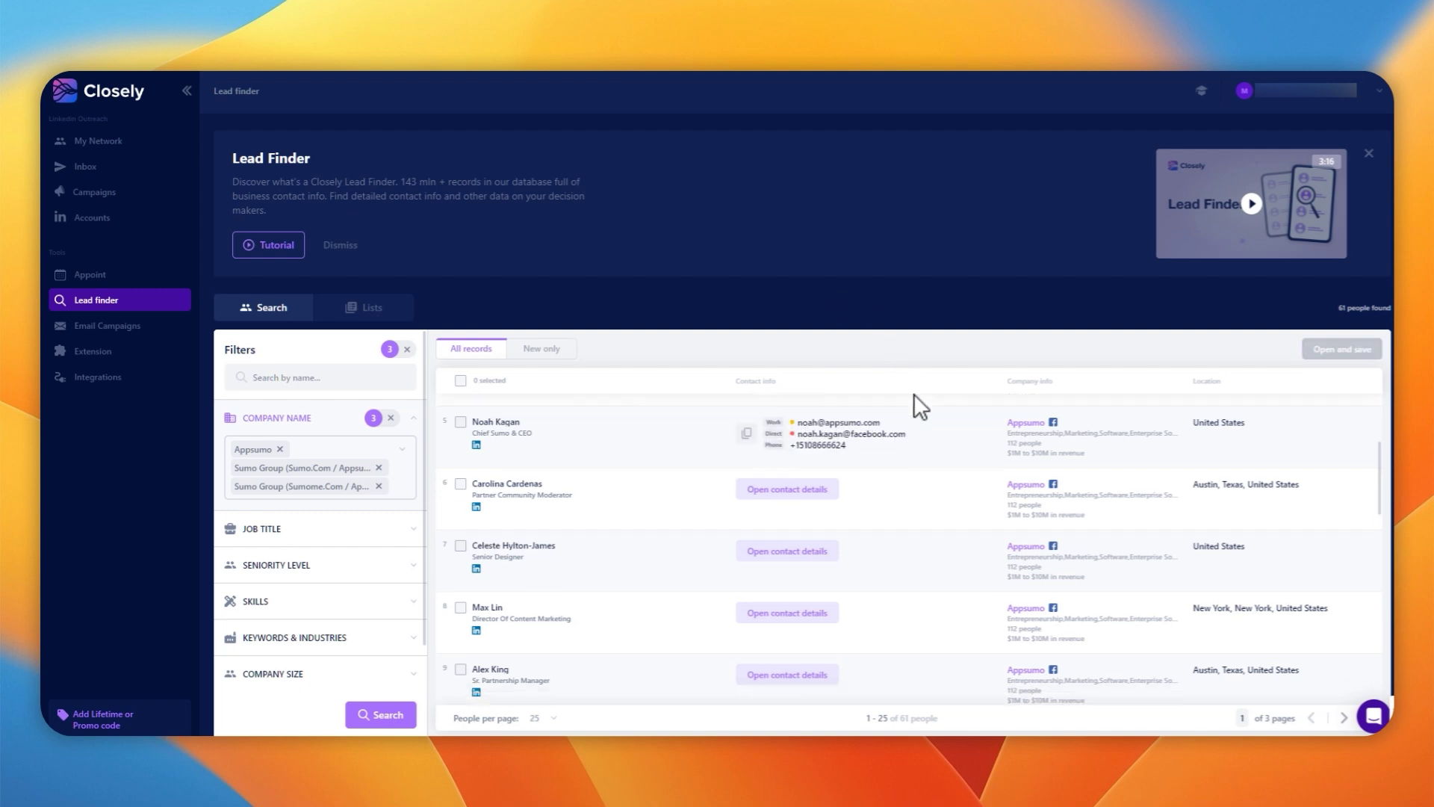
scroll(940, 466, up, 4)
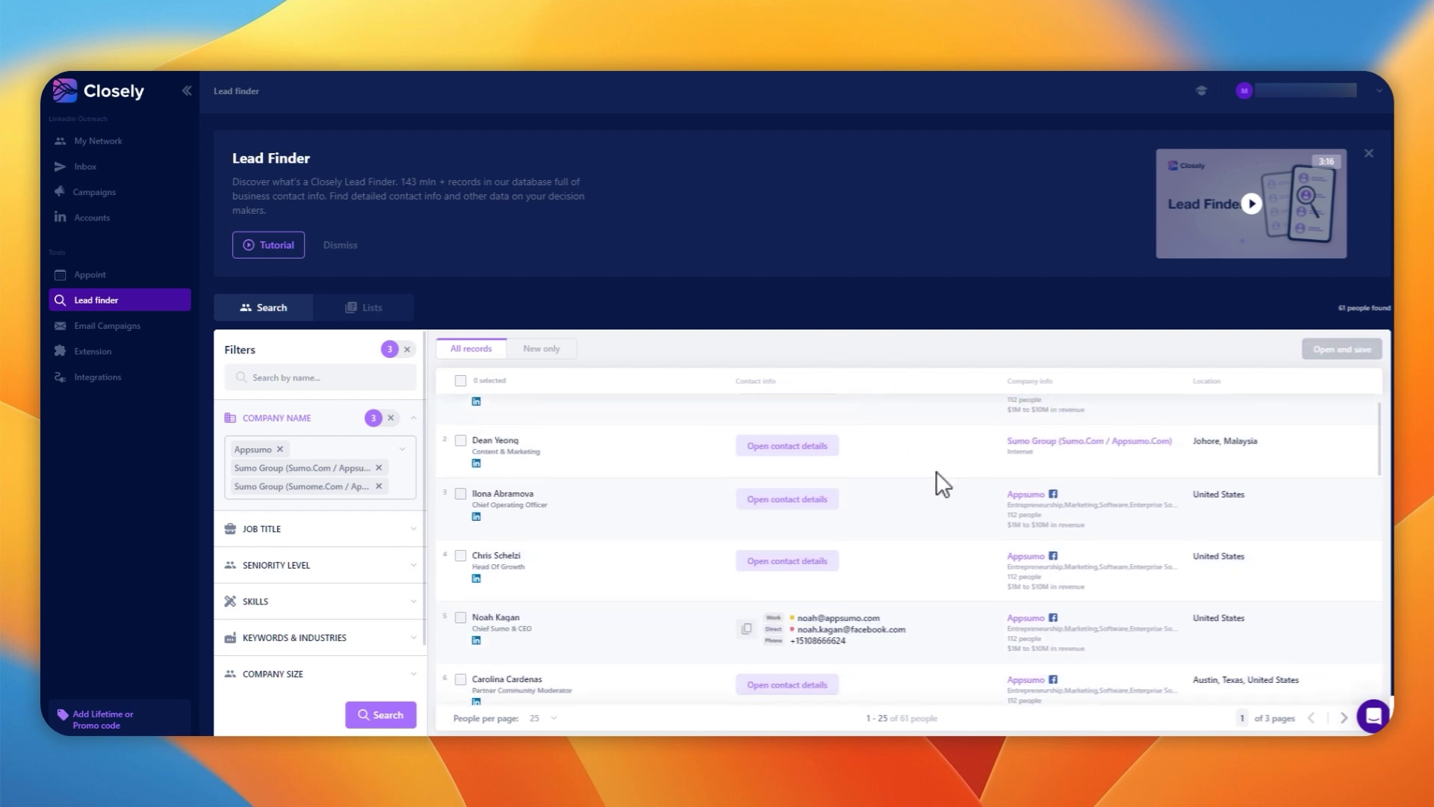
scroll(935, 470, down, 2)
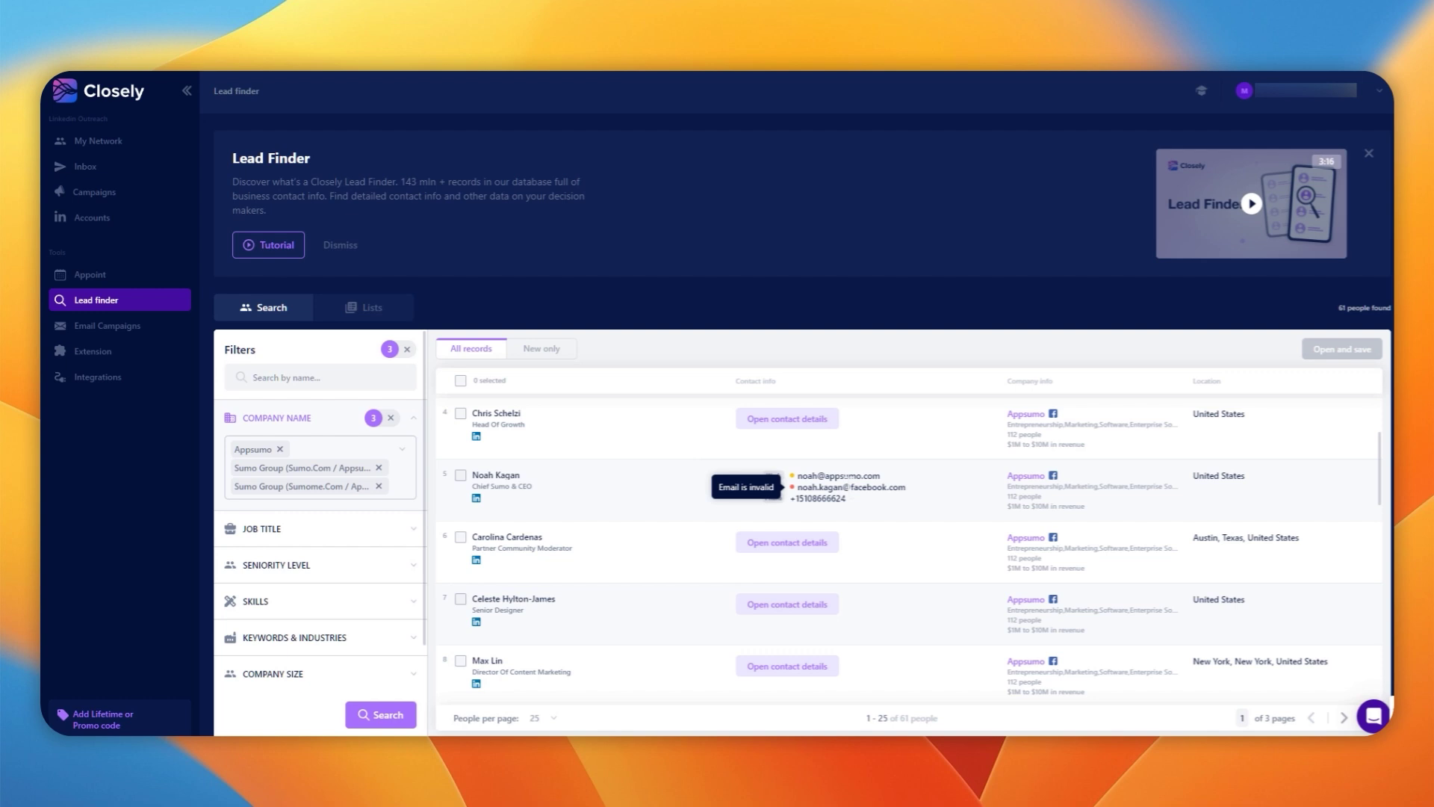
mouse_move(836, 476)
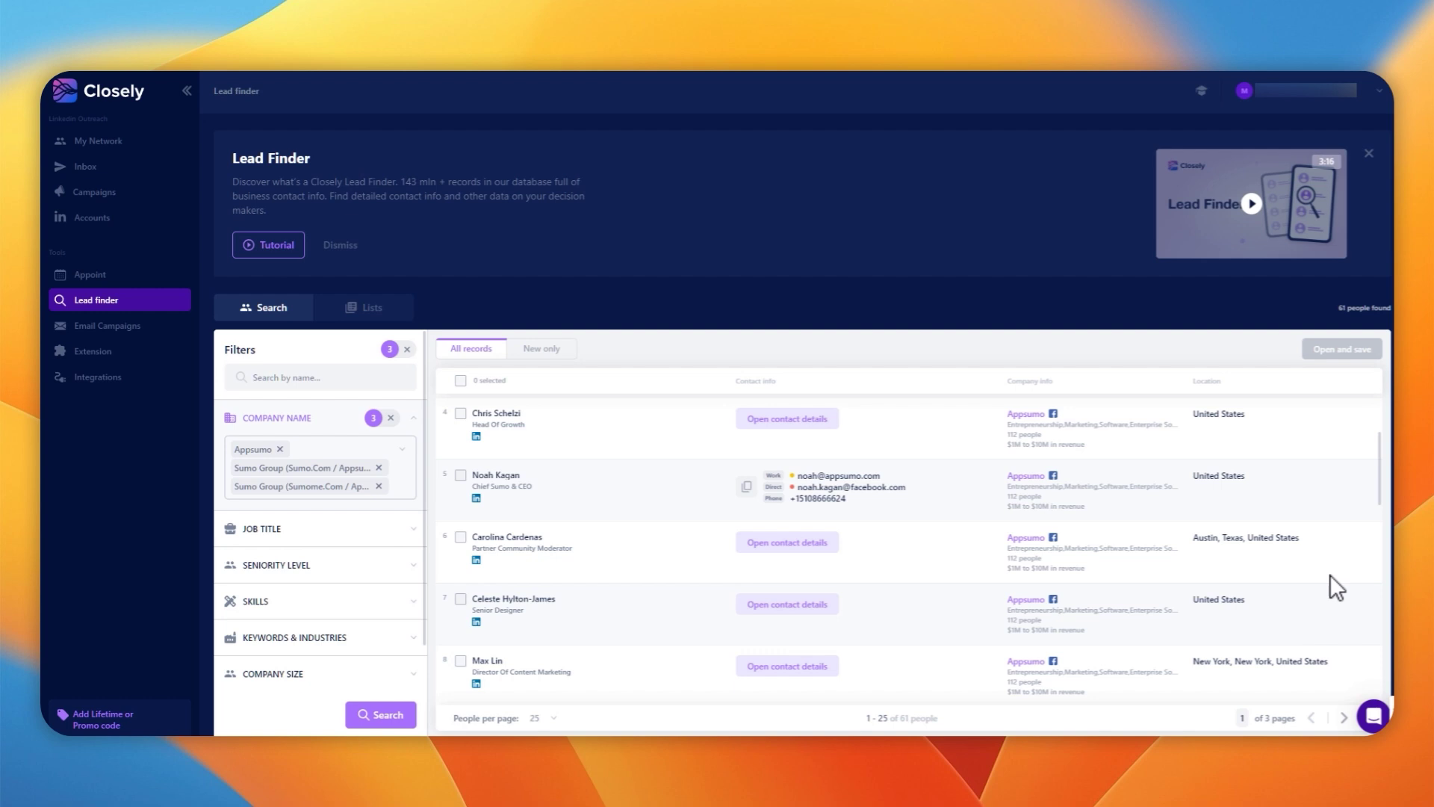
scroll(1188, 506, down, 3)
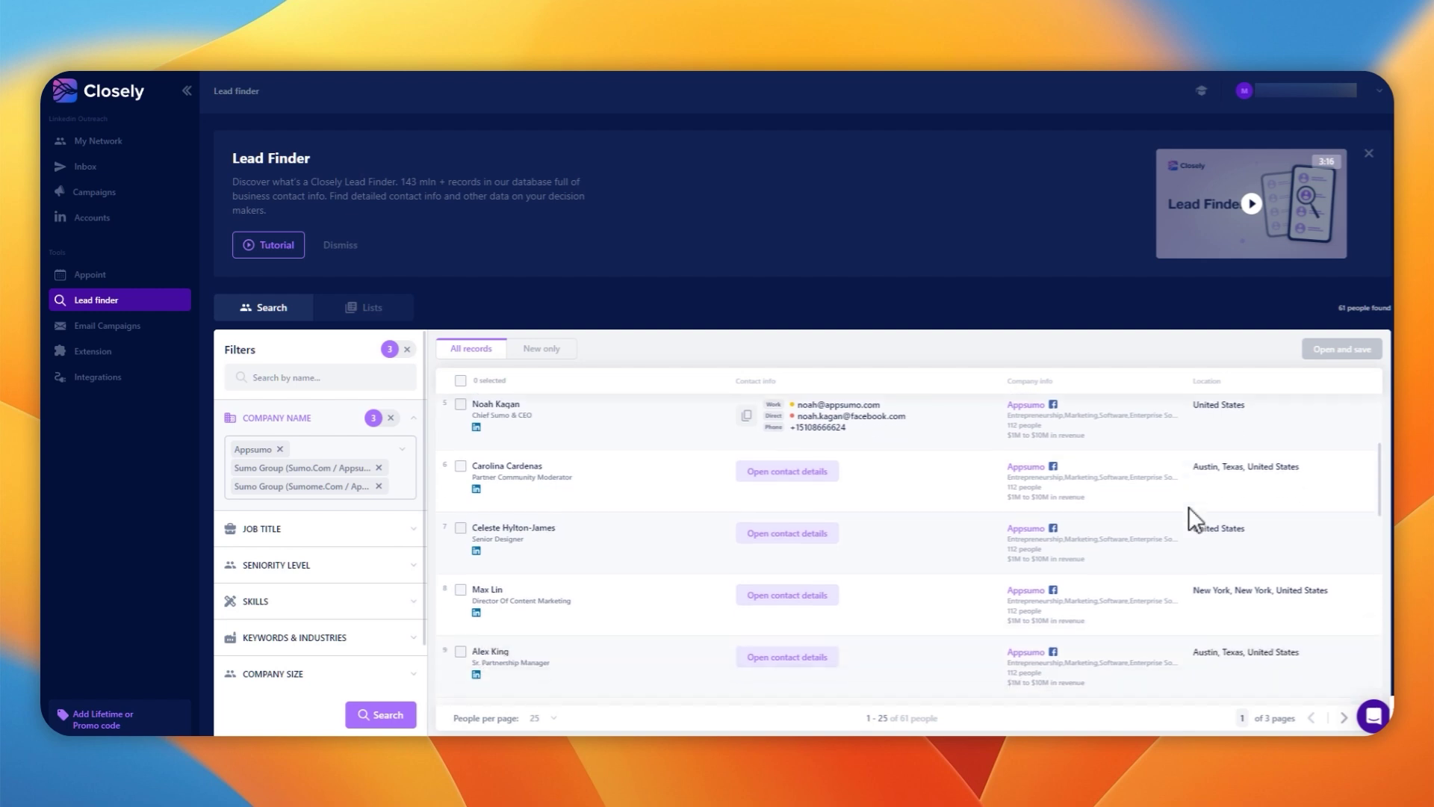
scroll(1189, 515, down, 3)
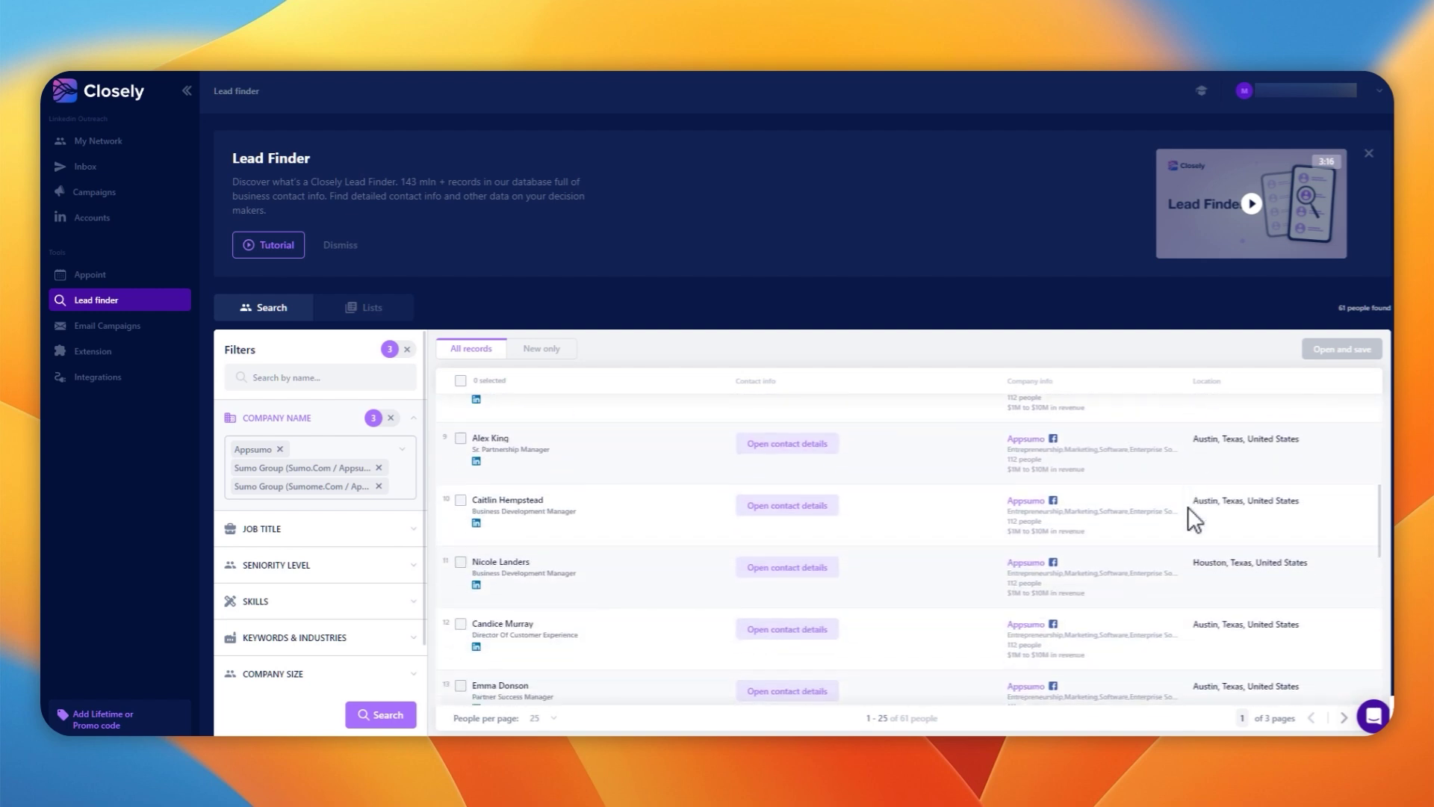
scroll(1189, 515, down, 3)
scroll(1189, 508, down, 8)
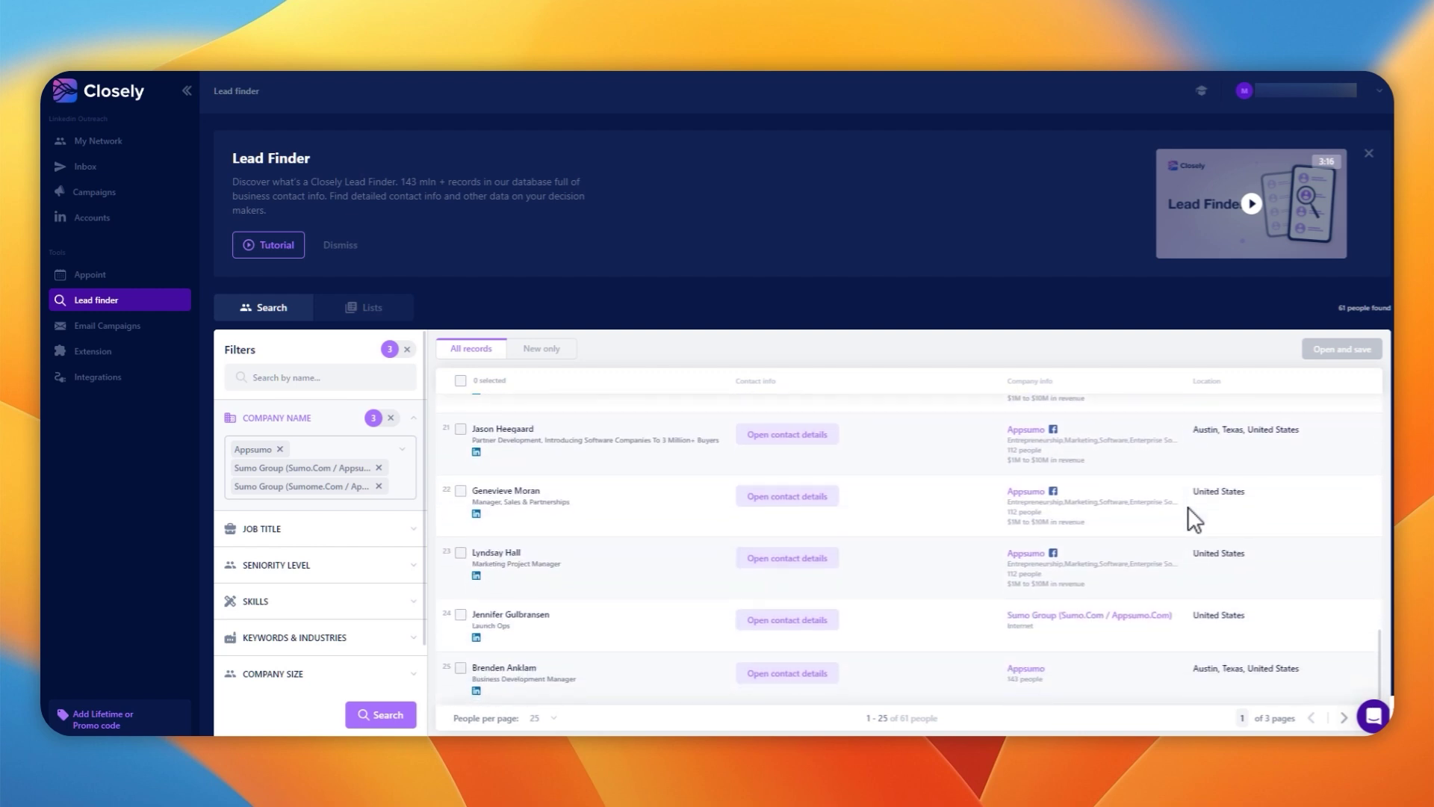
scroll(1188, 506, up, 10)
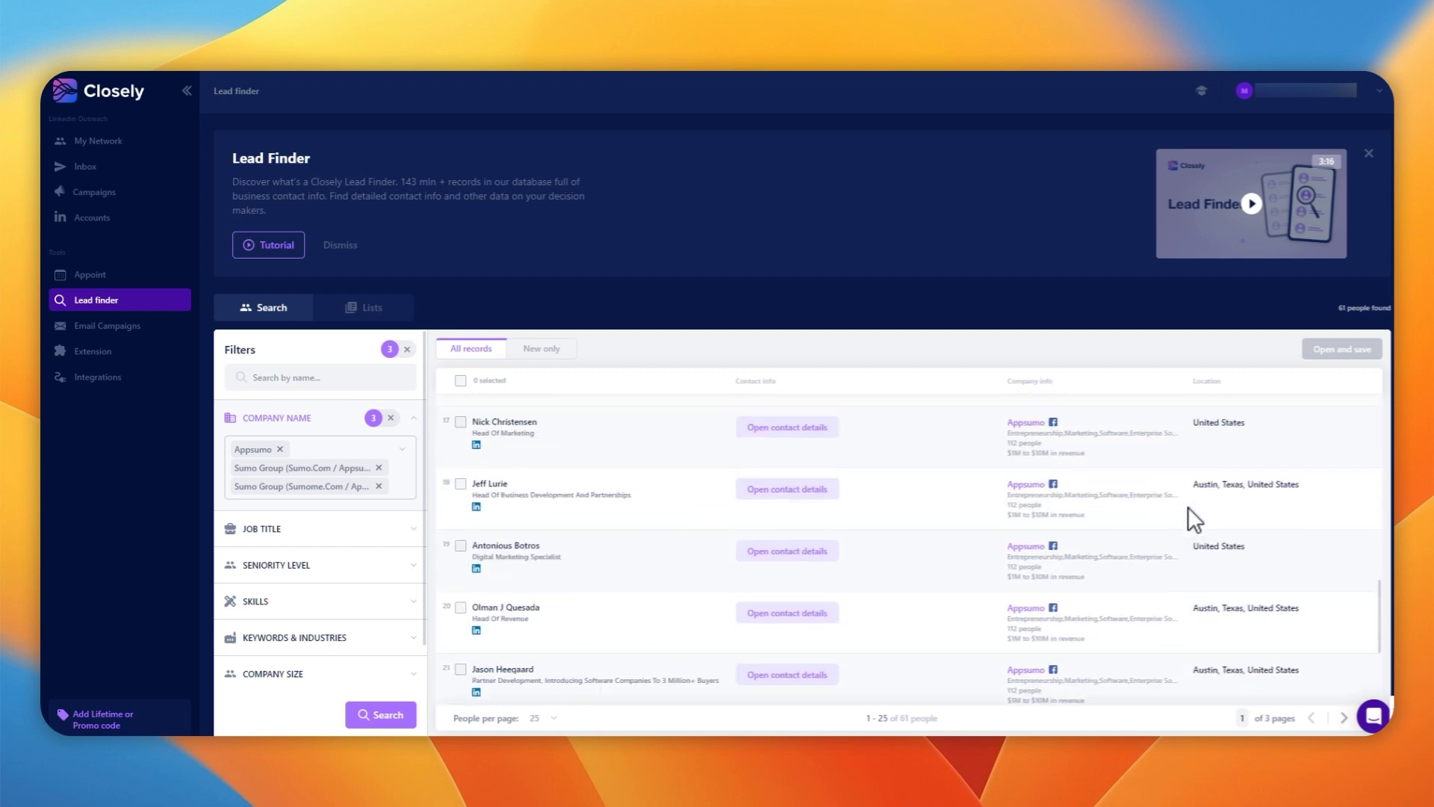
scroll(1184, 508, up, 6)
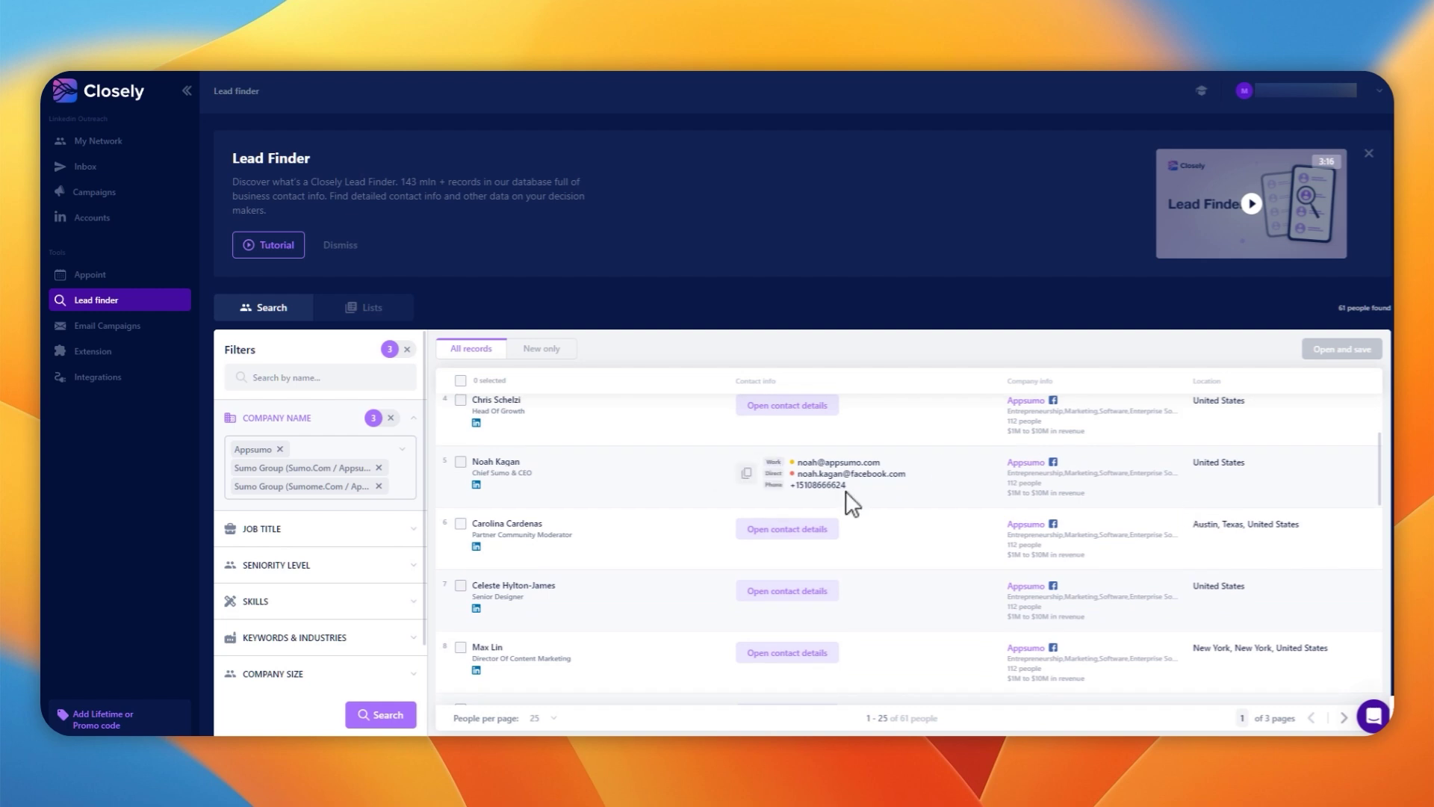
Copy the CEO's contact info, then save the lead into a newly created 'AppSumo' list
click(746, 474)
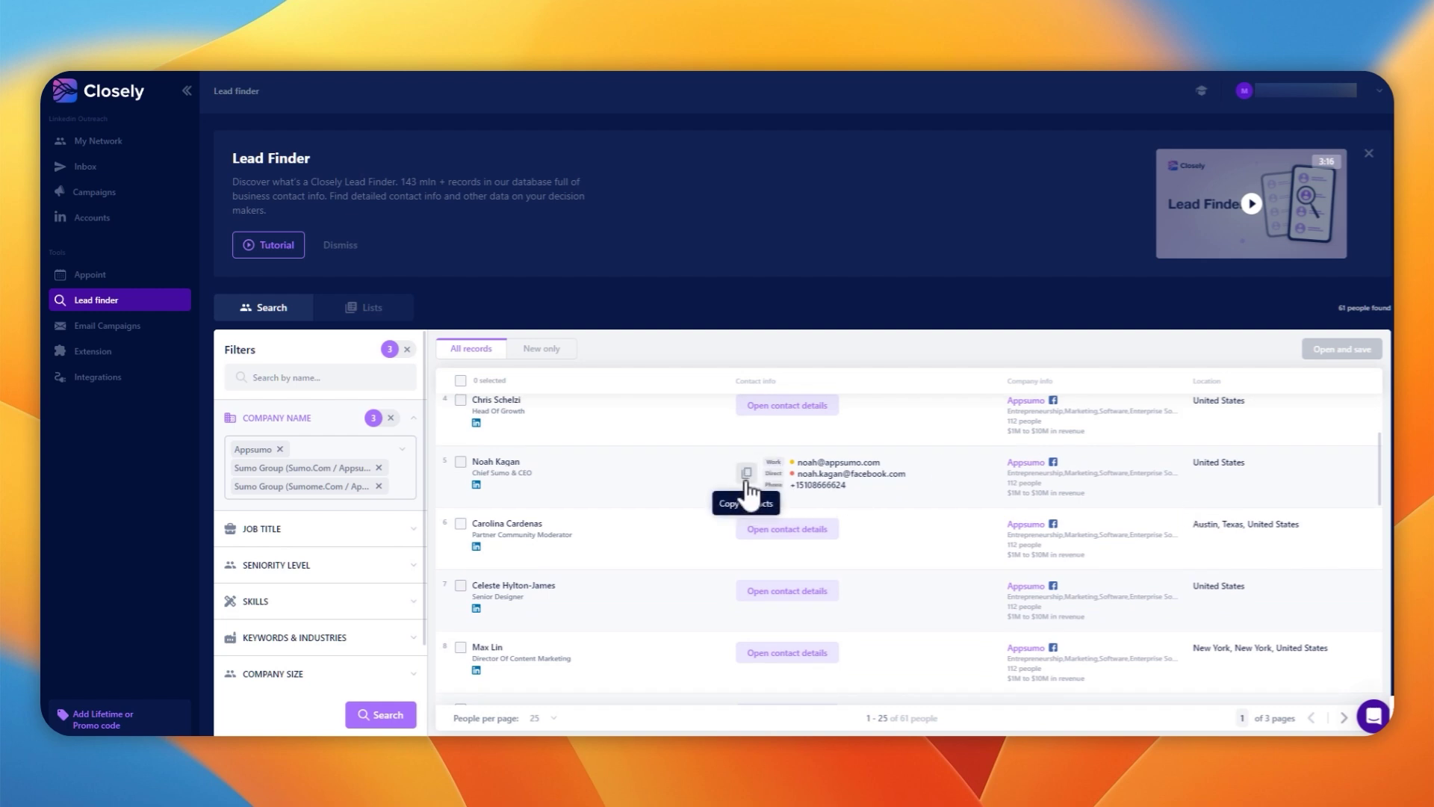
click(460, 463)
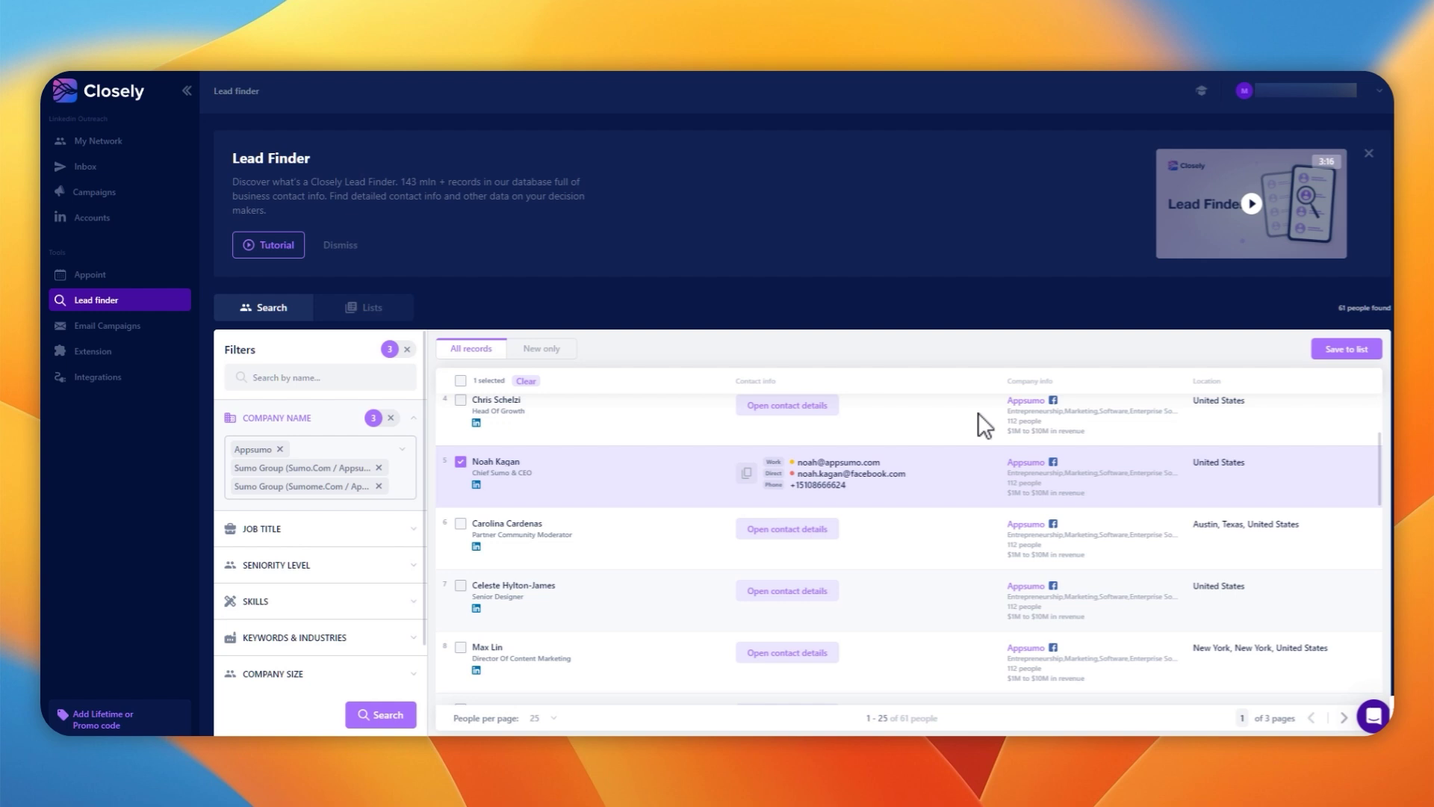
click(1338, 357)
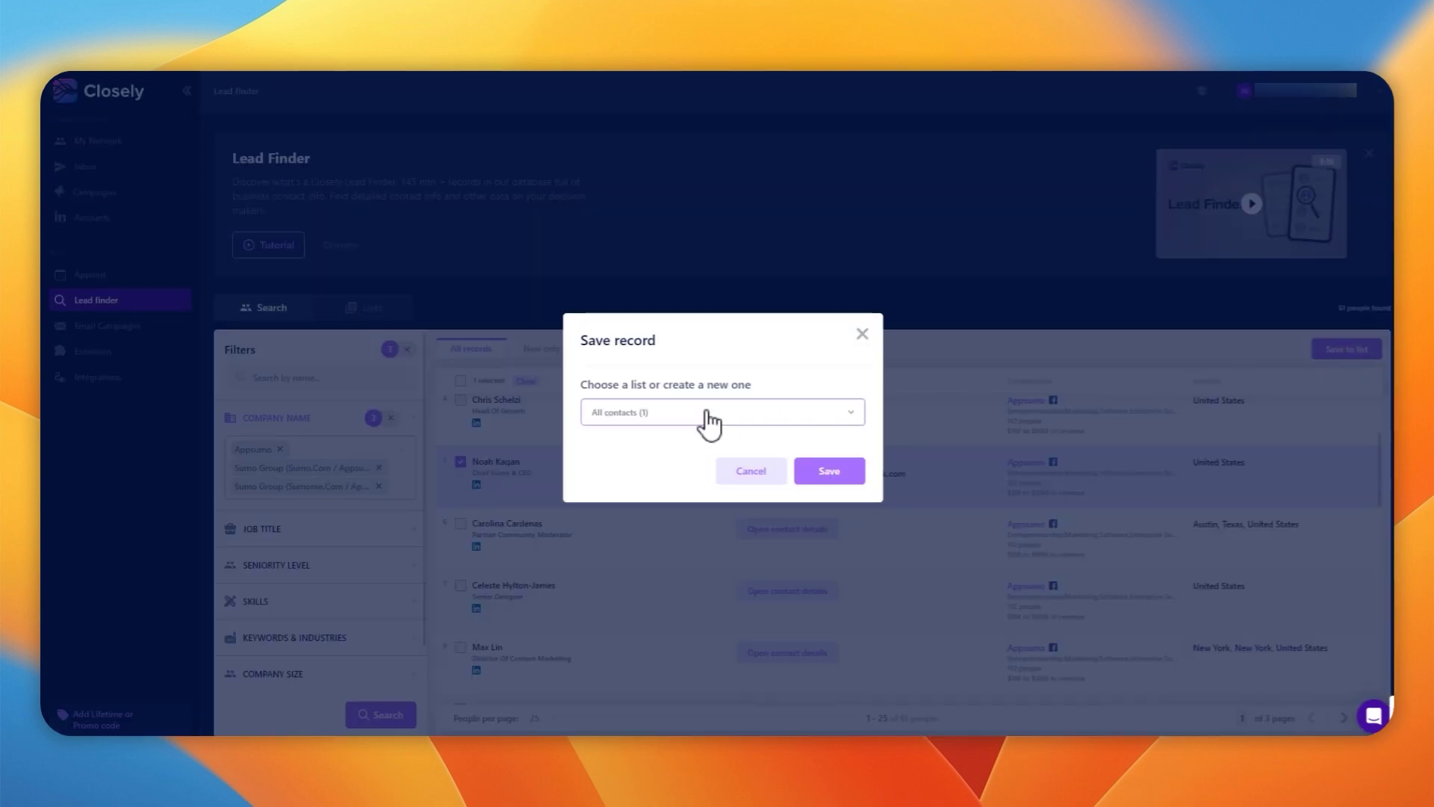
click(707, 418)
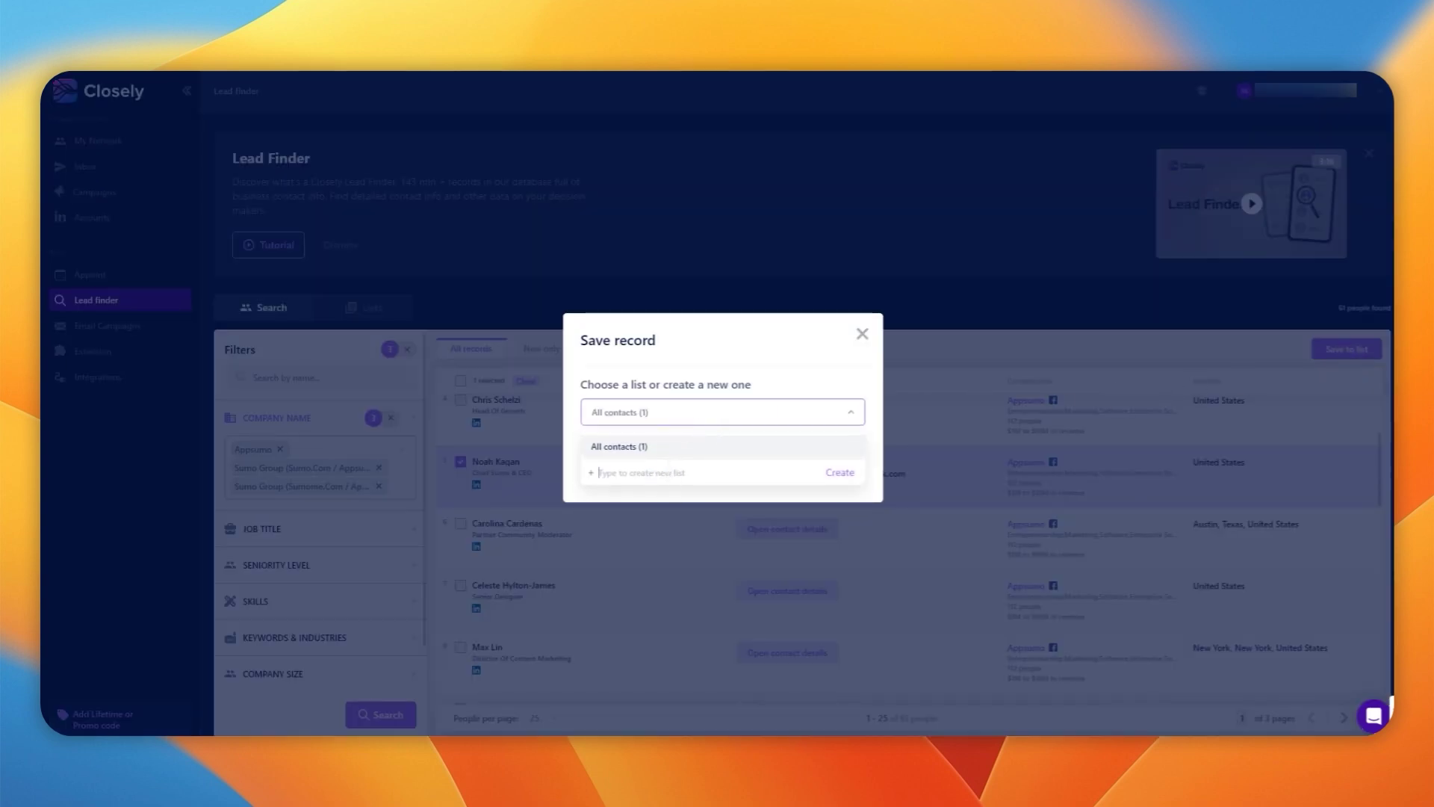
click(670, 473)
text(AppSumo)
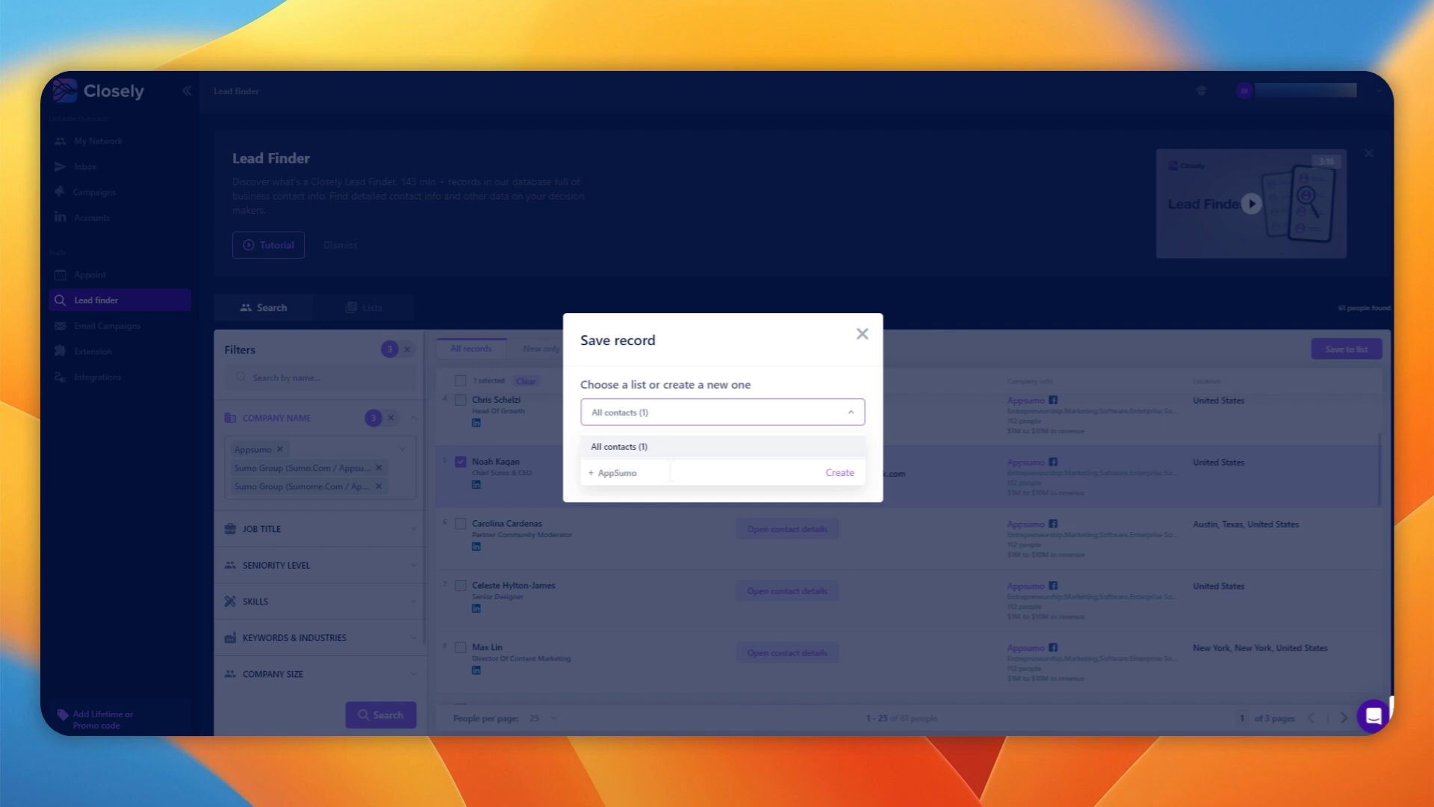
click(839, 474)
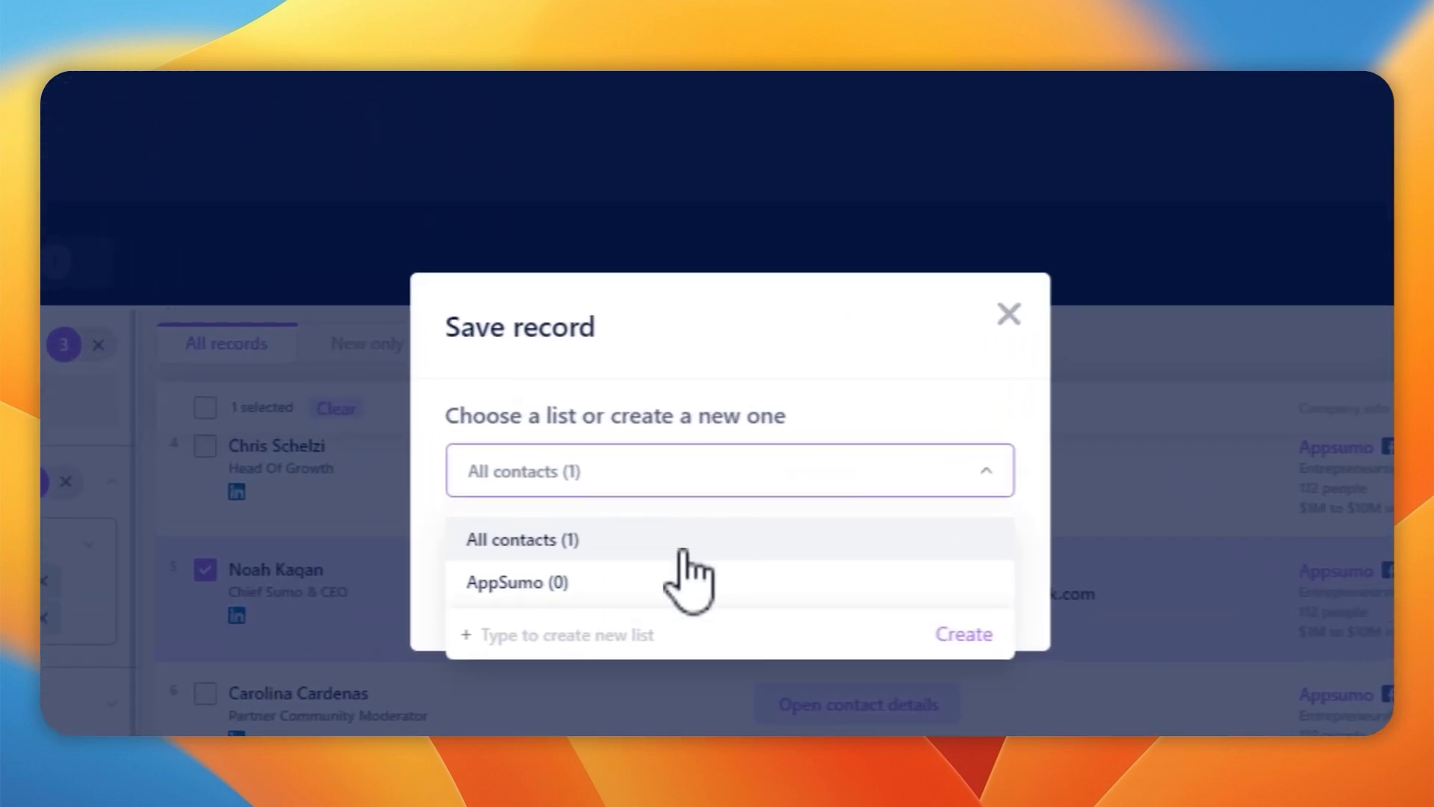
click(546, 584)
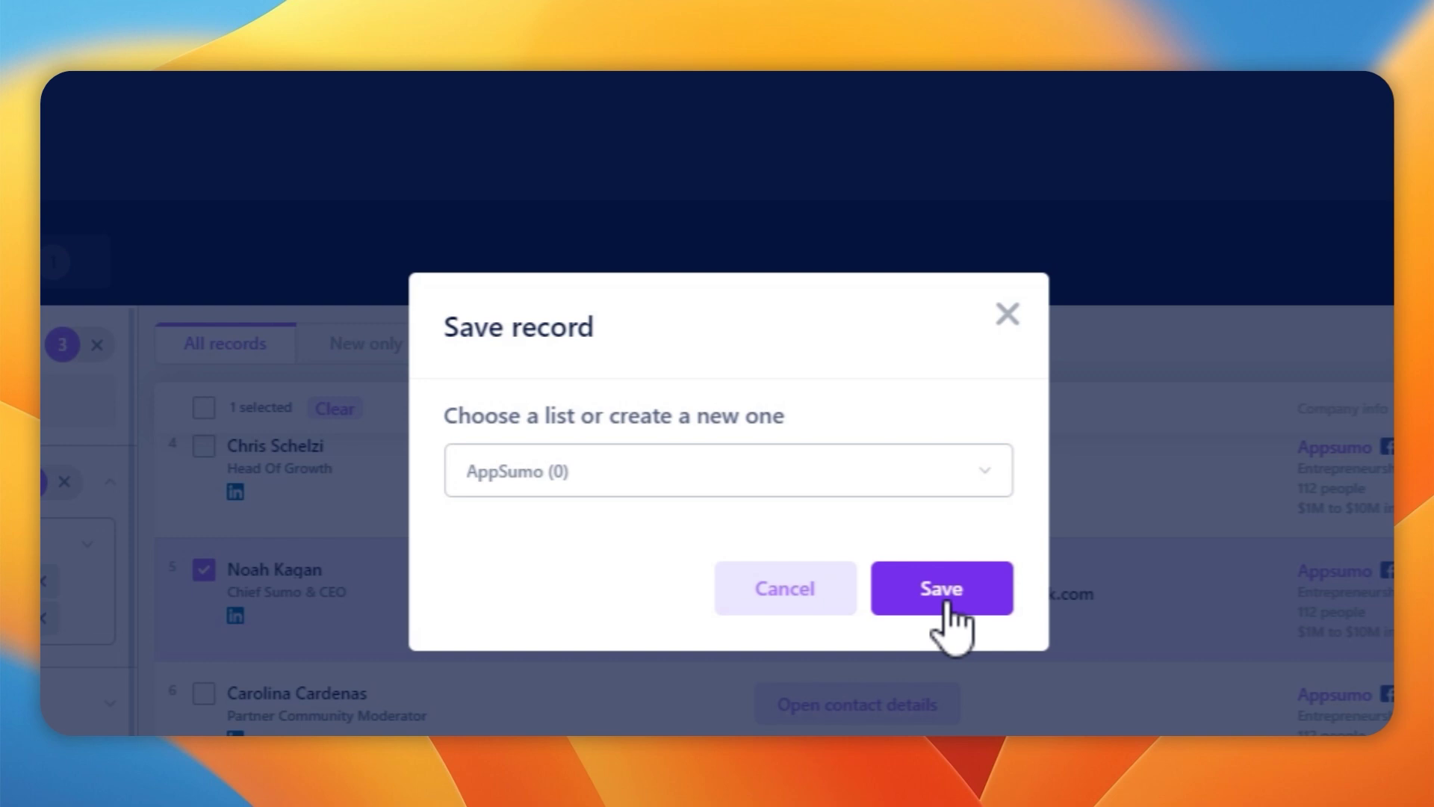
click(942, 590)
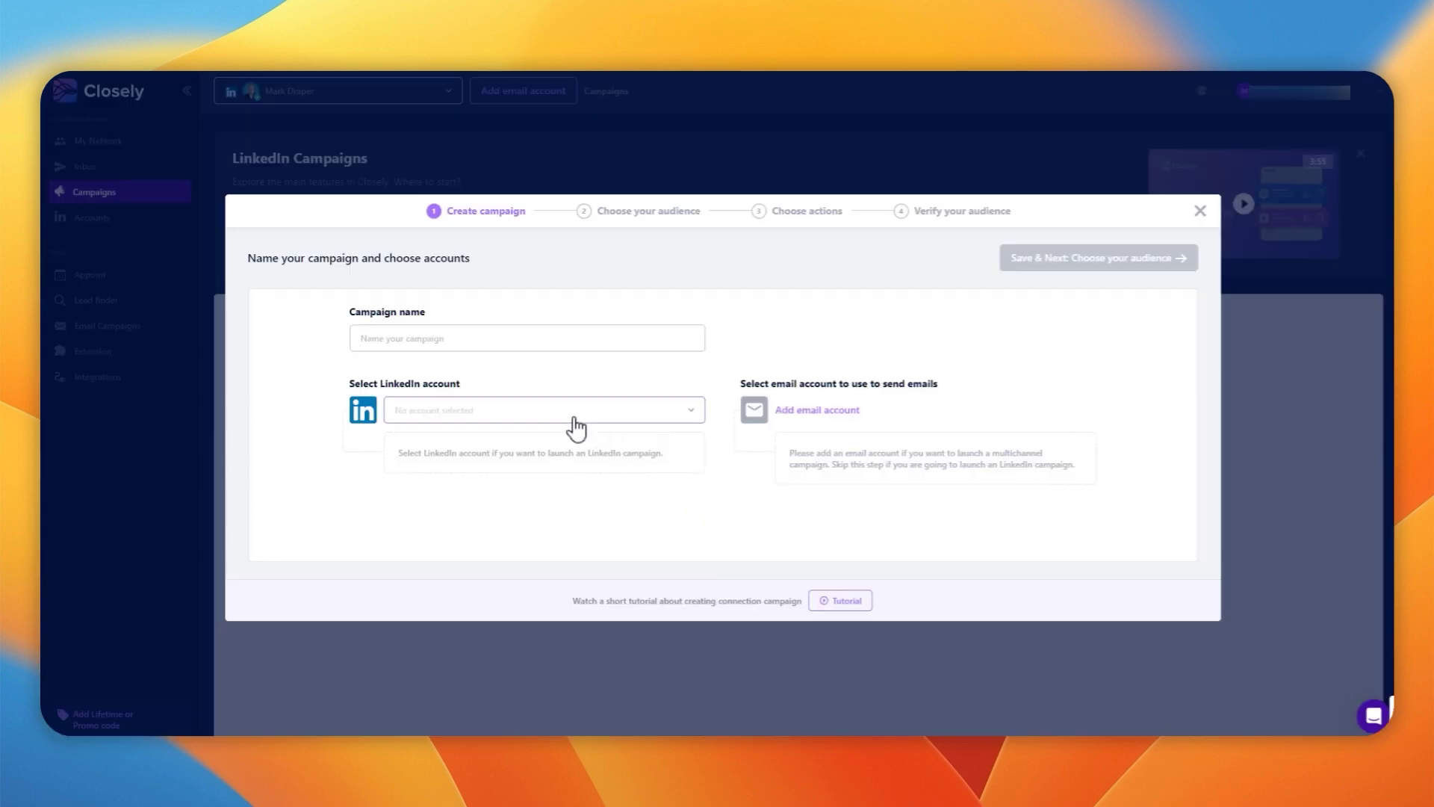
Create a campaign named 'AppSumo' on the connected LinkedIn account and save it
click(568, 413)
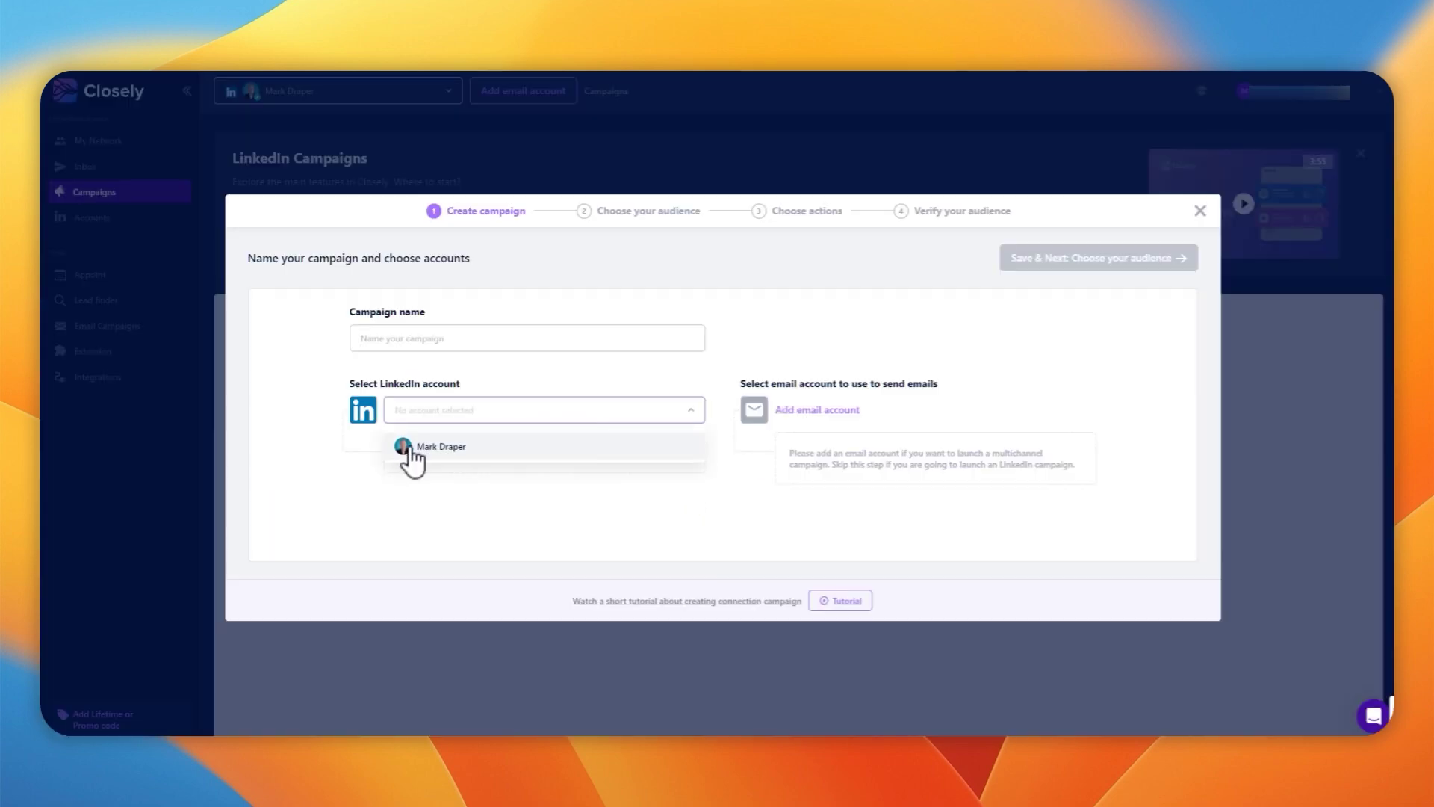
click(464, 447)
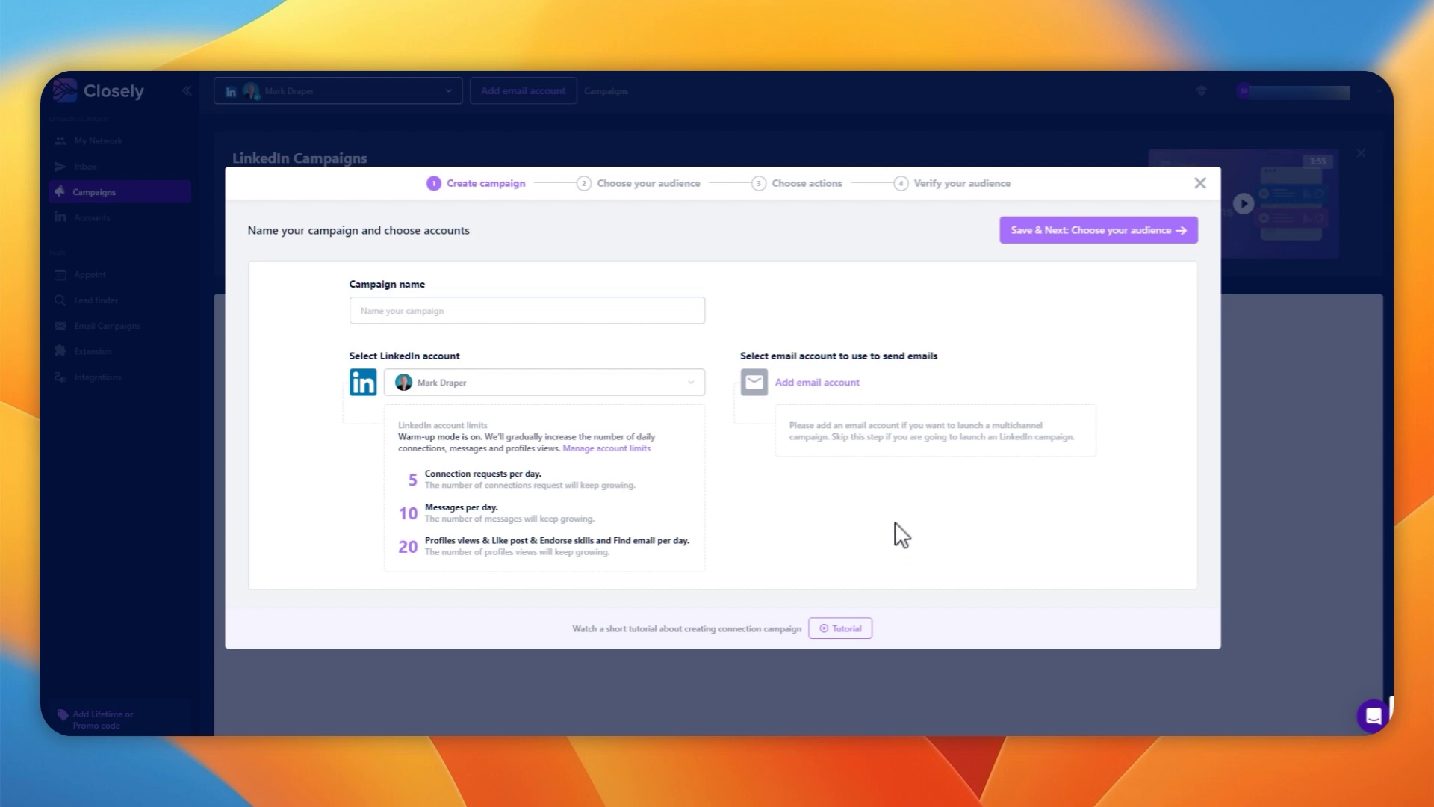
click(570, 311)
text(A)
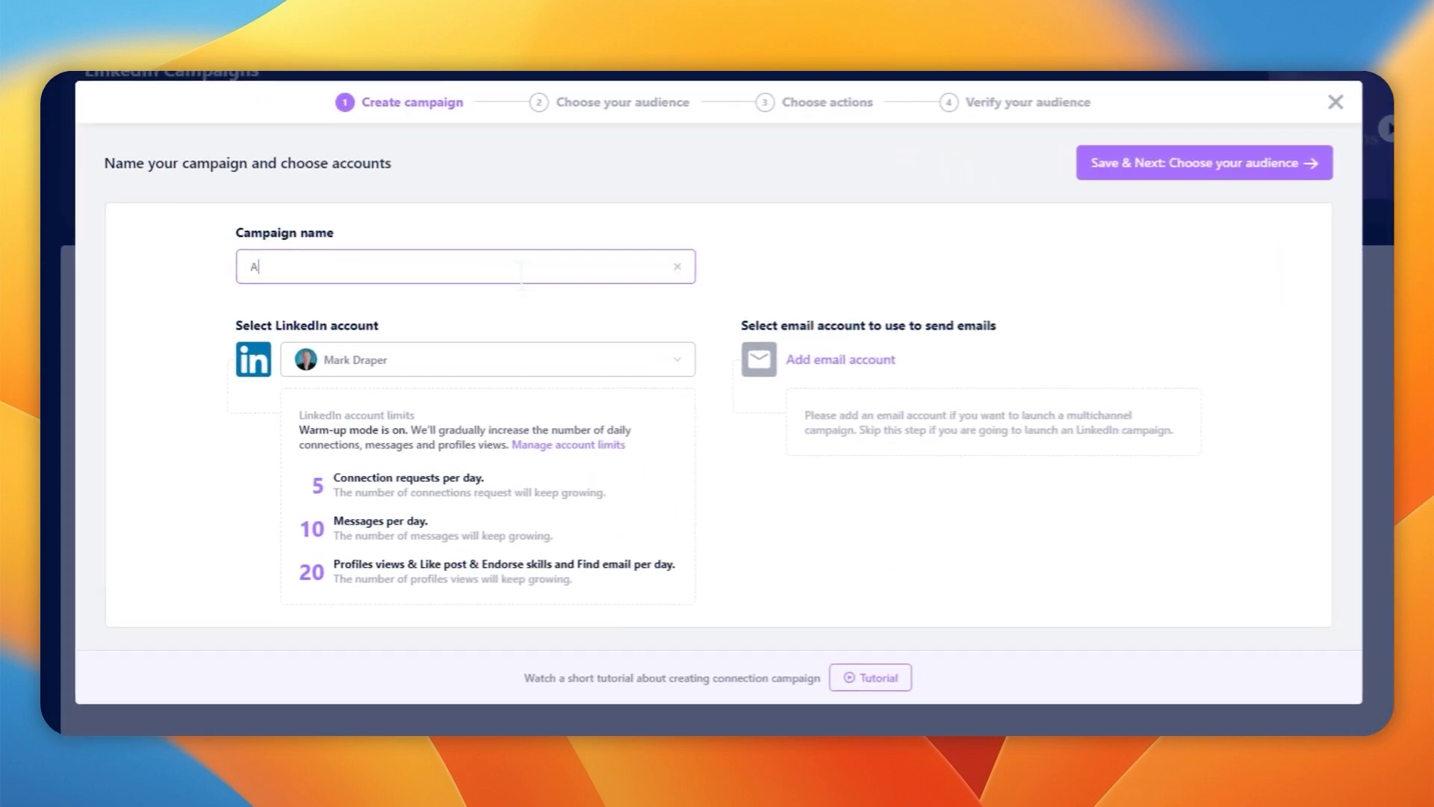
text(ppSumo)
click(1133, 165)
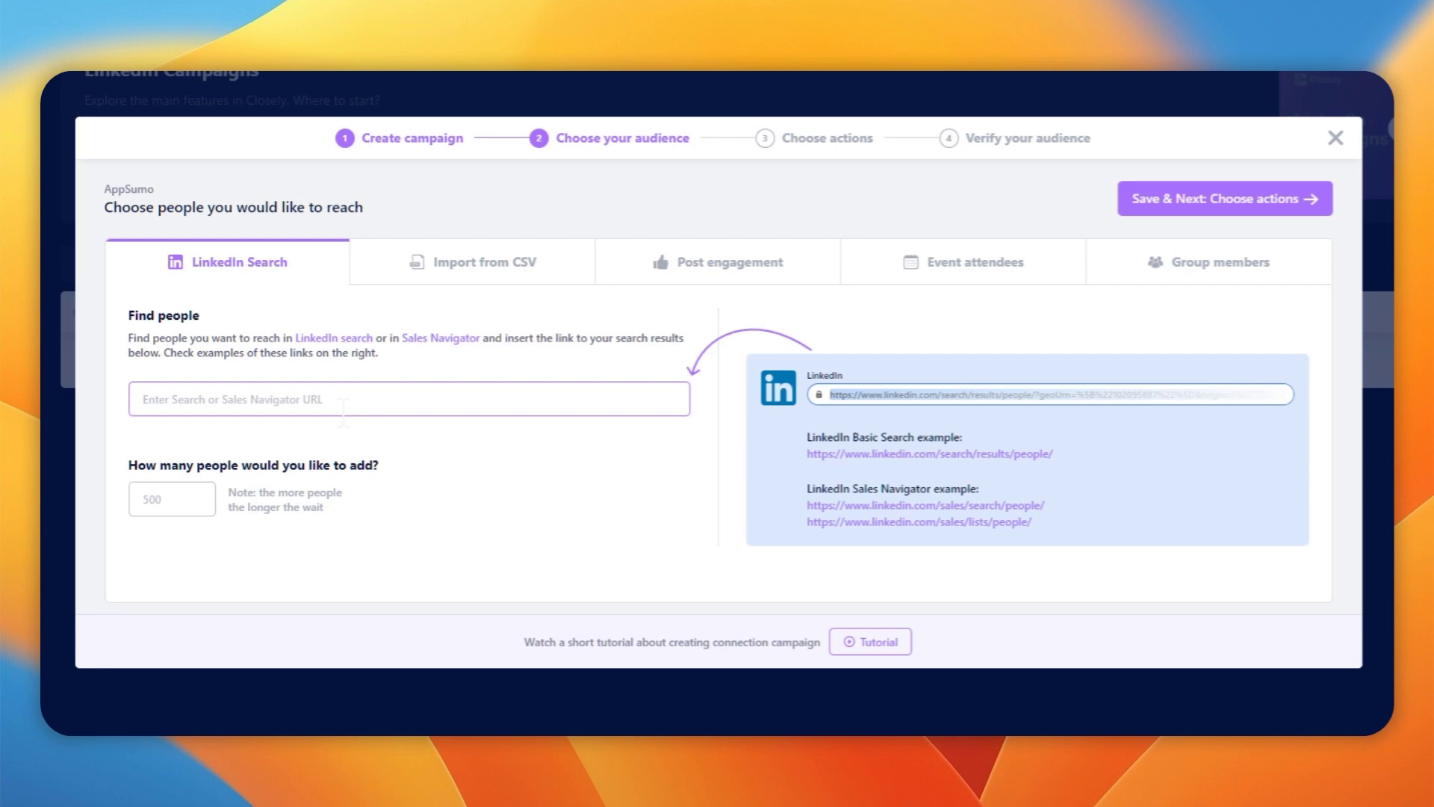
Review the Import from CSV, Post engagement, Event attendees and Group members audience options, then close the wizard
click(486, 272)
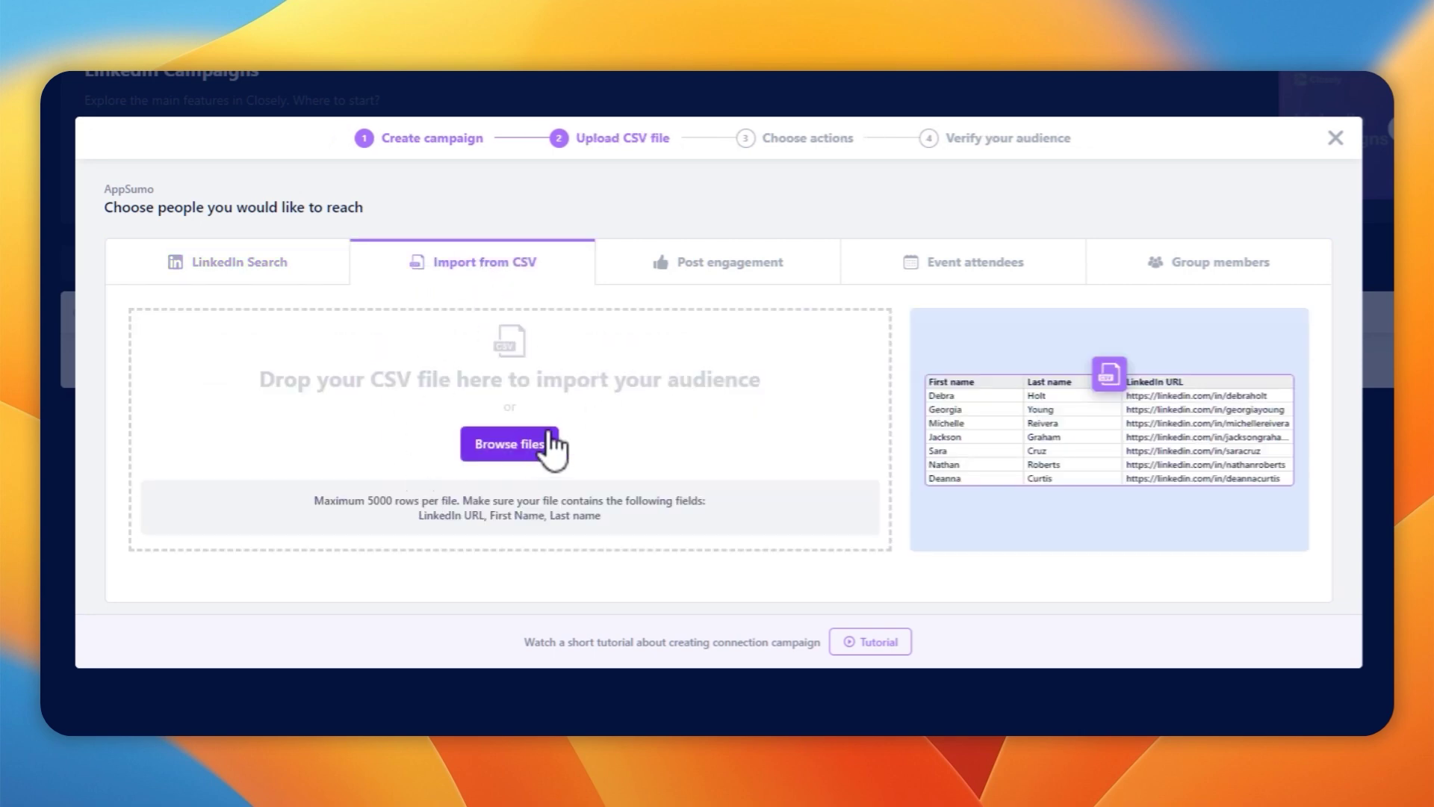
click(775, 272)
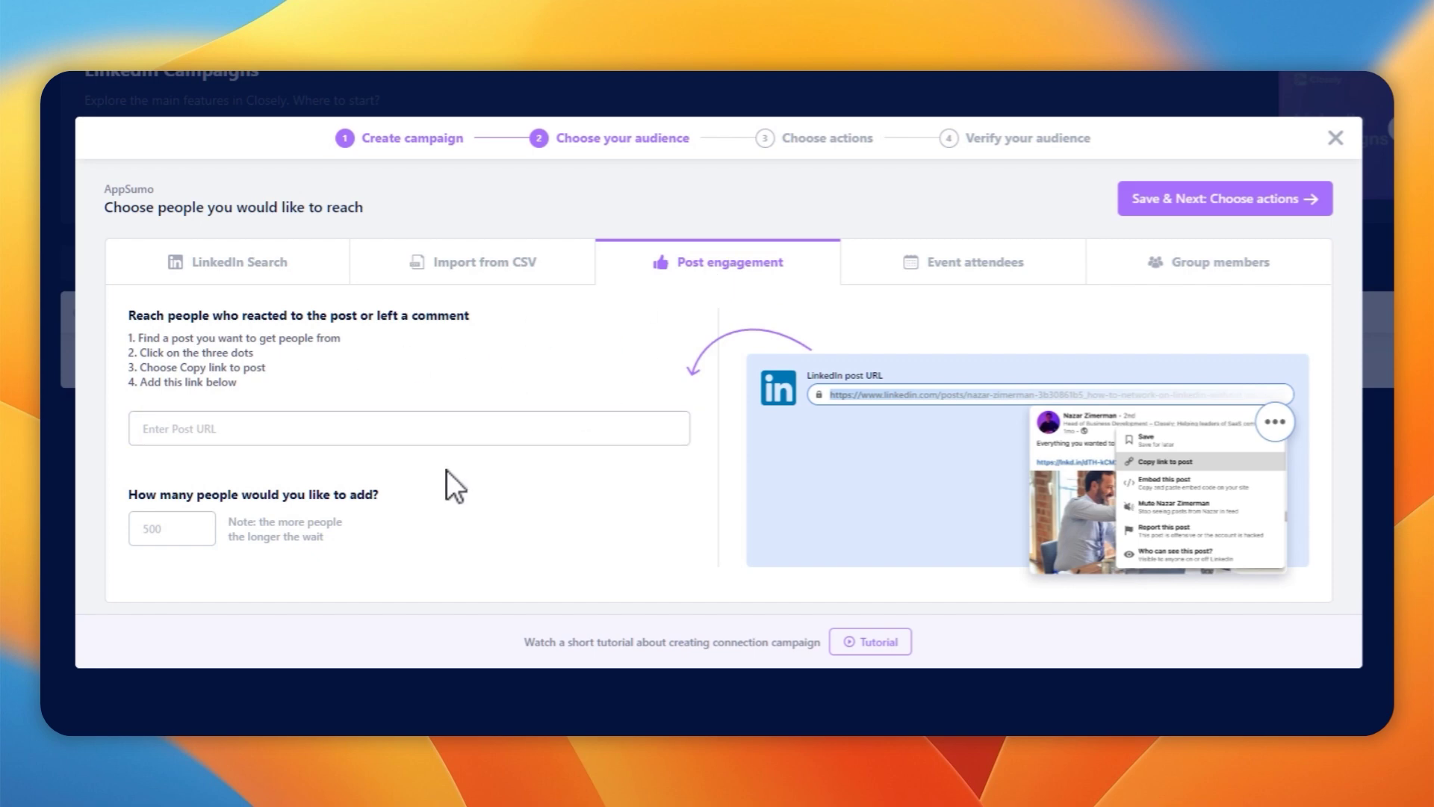
click(984, 266)
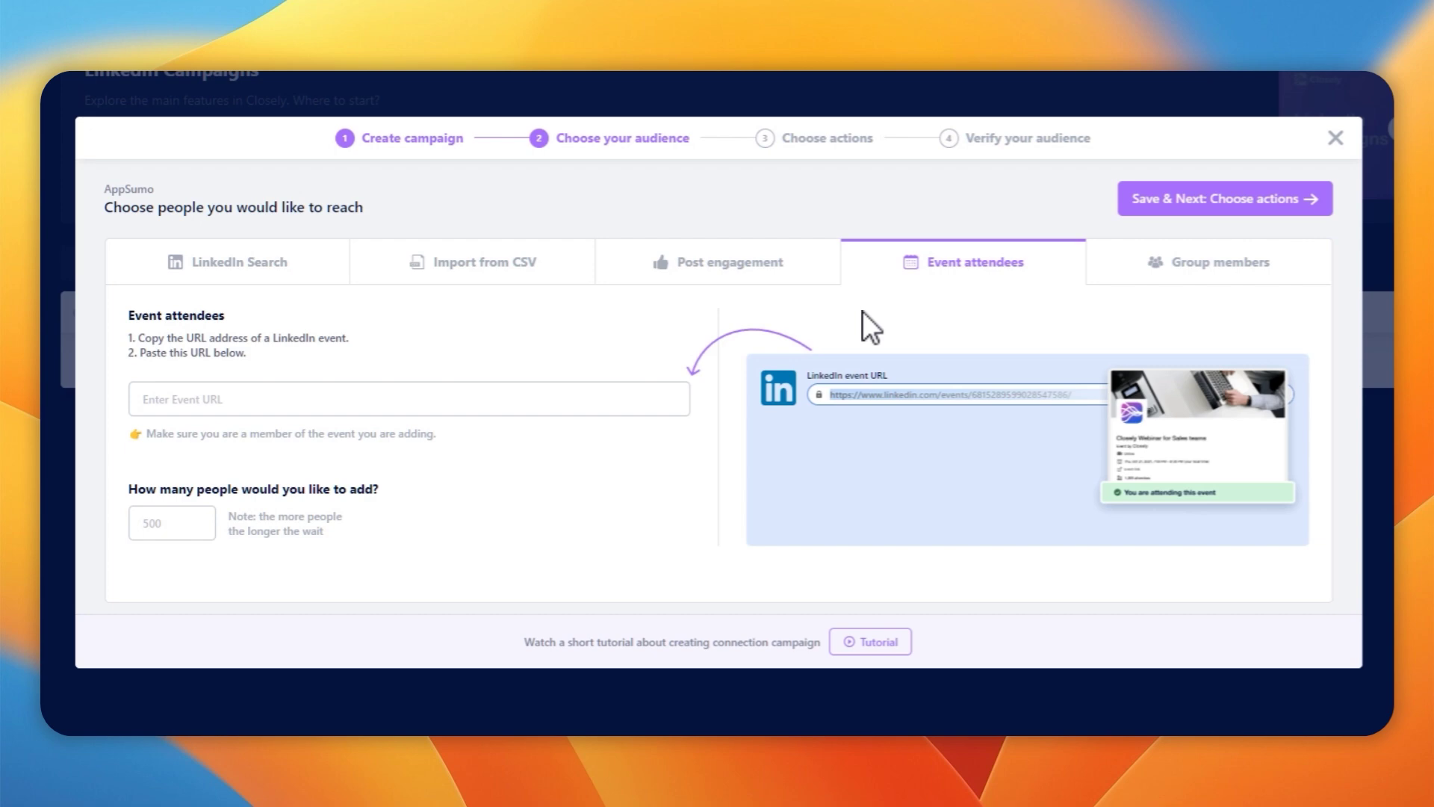
click(1219, 272)
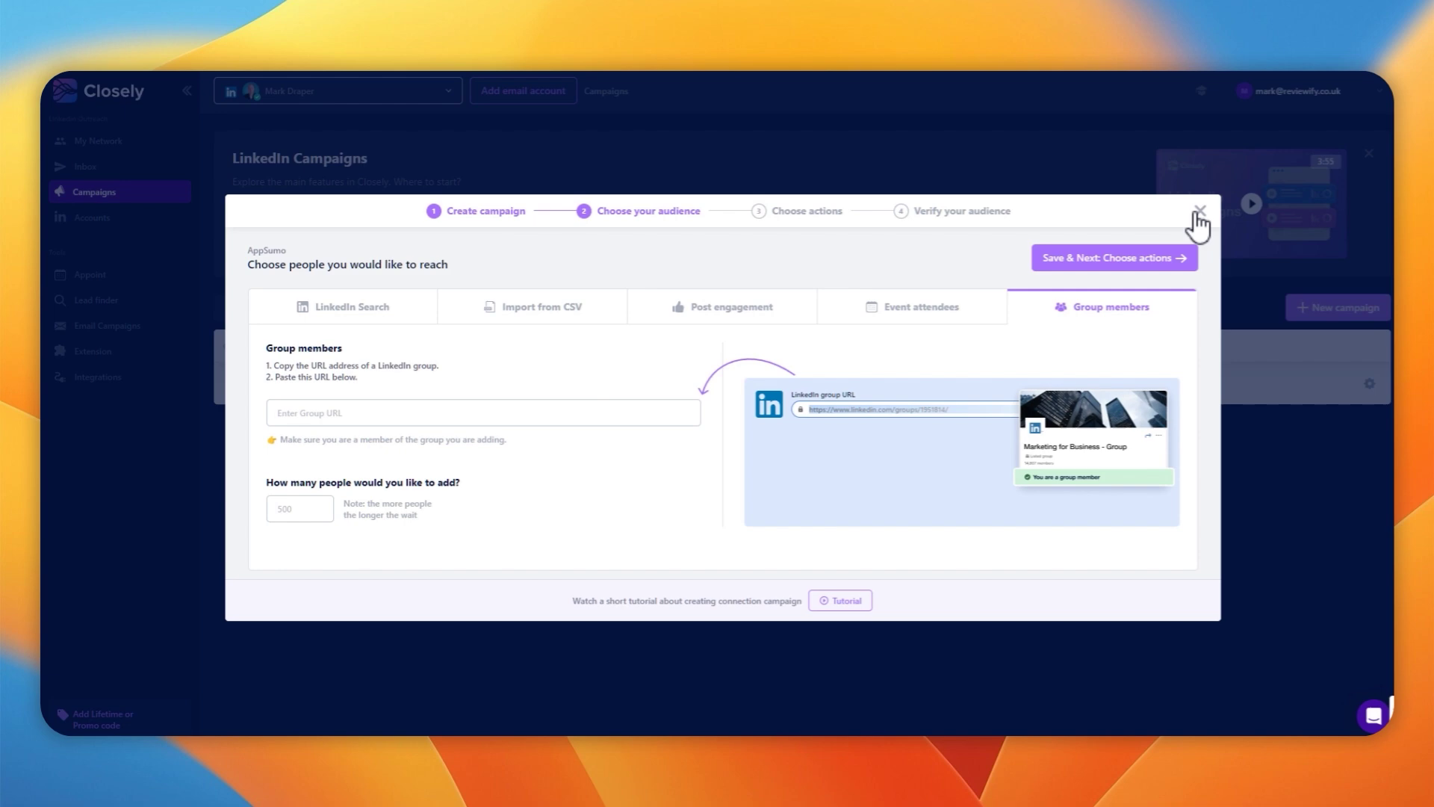
click(1197, 213)
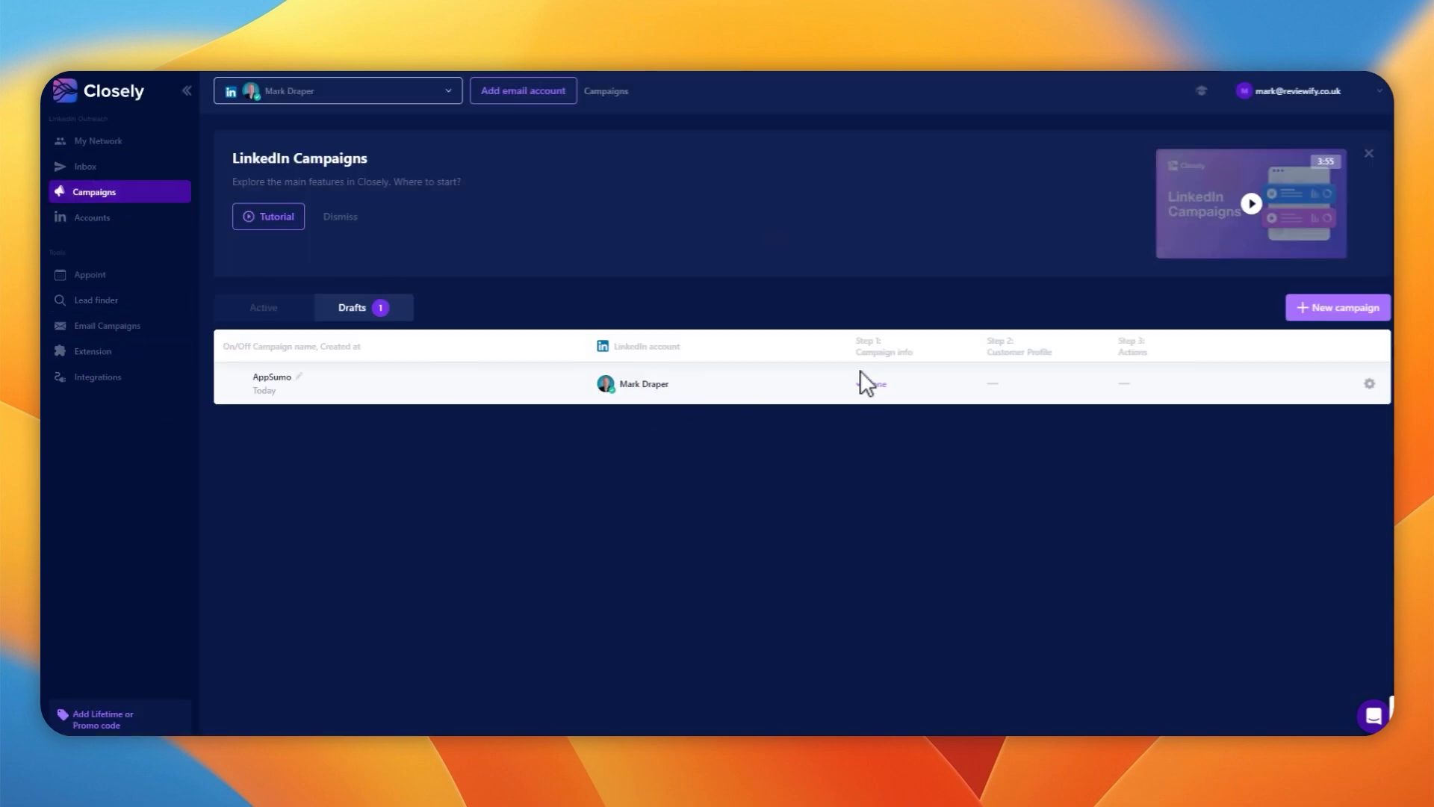
Open the saved AppSumo lead list, verify its email addresses and export it as CSV
click(109, 170)
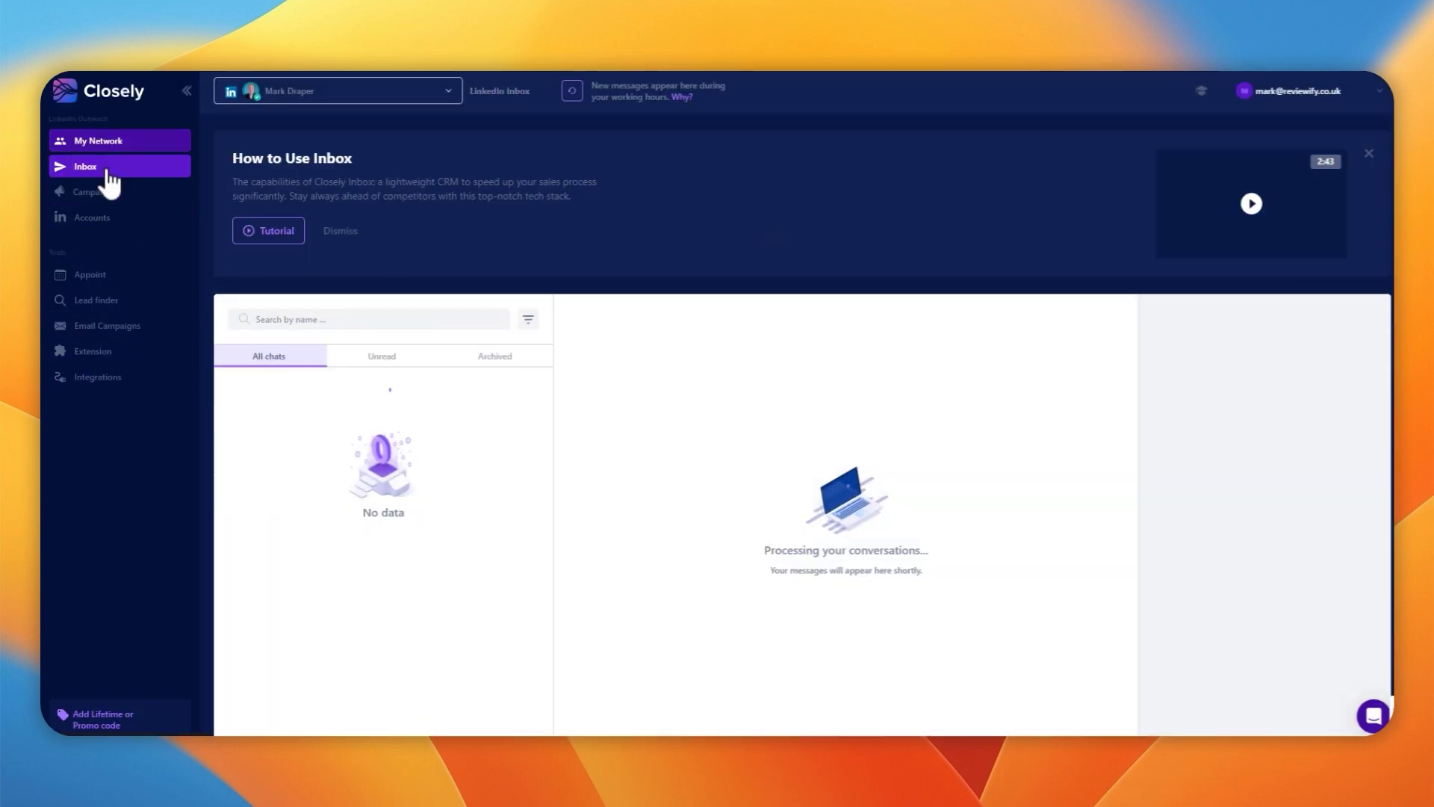
click(123, 218)
click(117, 301)
click(356, 306)
click(324, 408)
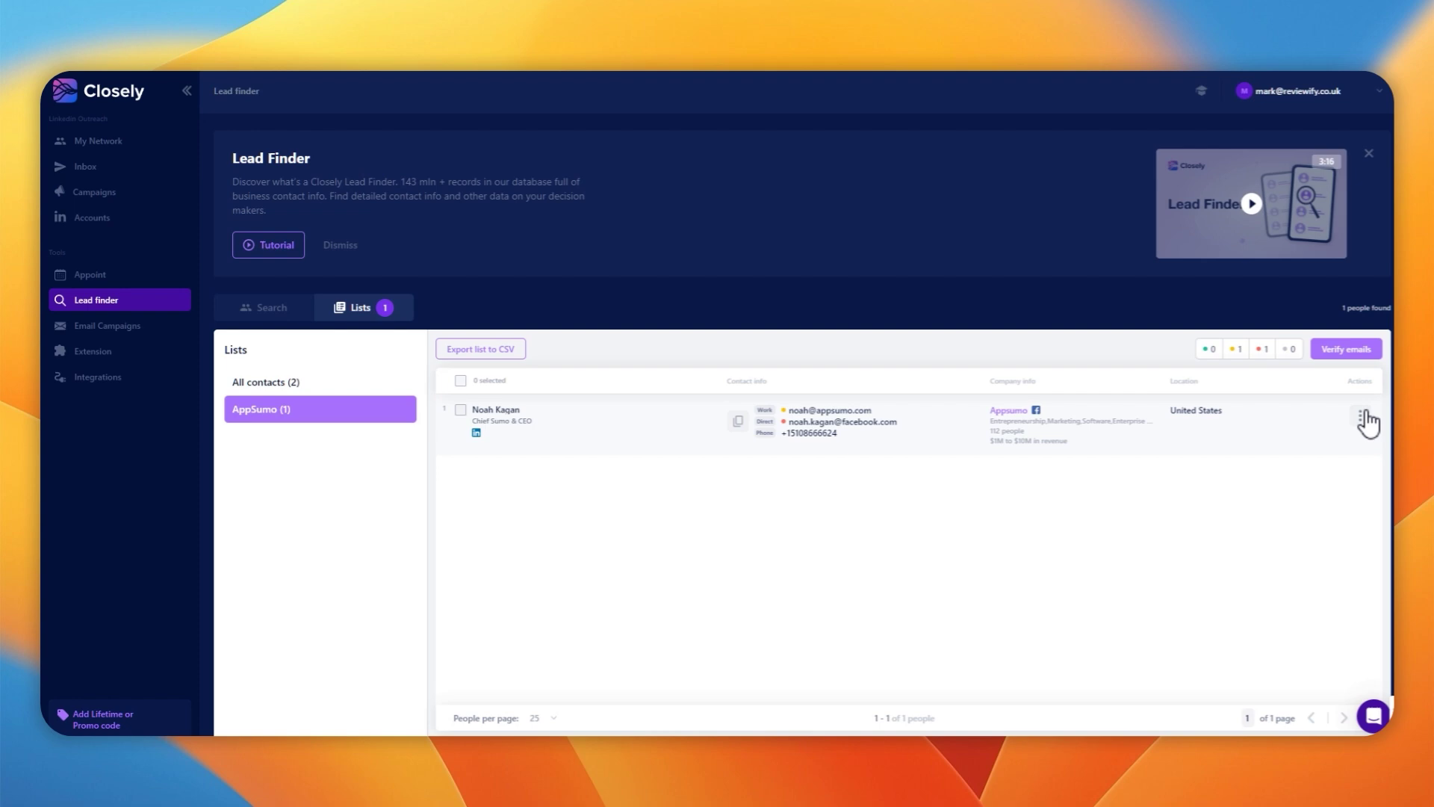
click(1346, 349)
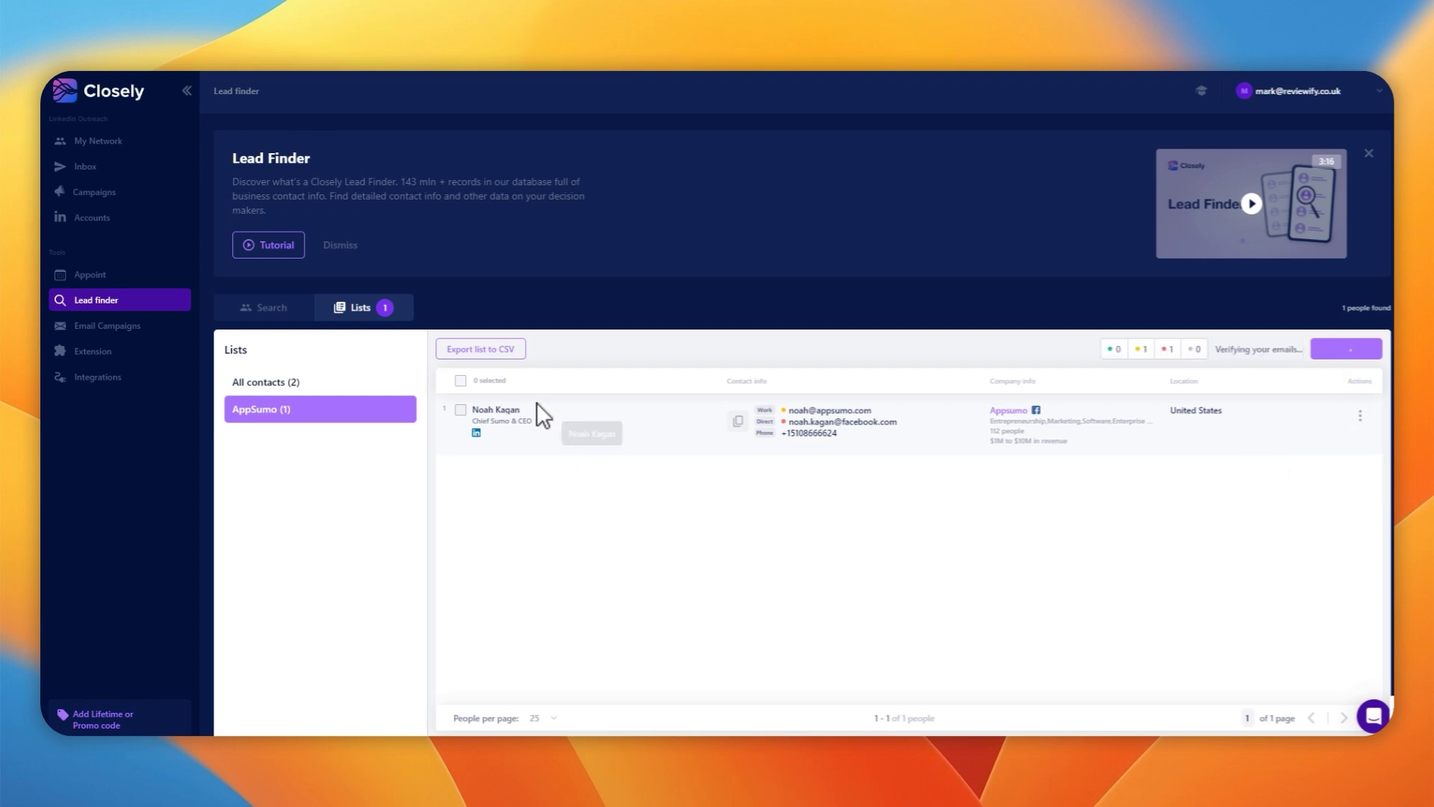
click(480, 349)
Resume the AppSumo draft, leave Full Name and Location unmatched, and save the column matching
click(259, 303)
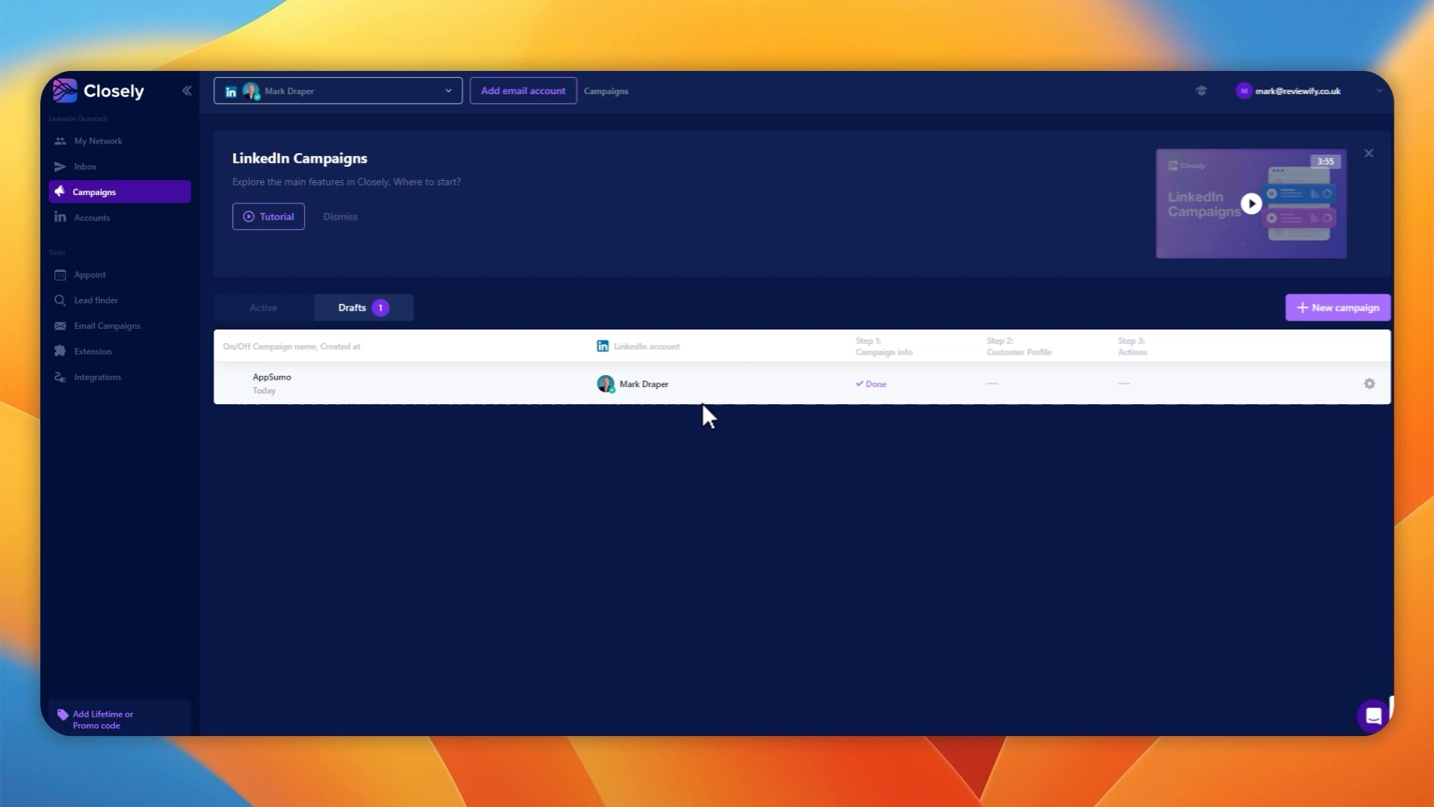
click(1369, 383)
click(1313, 410)
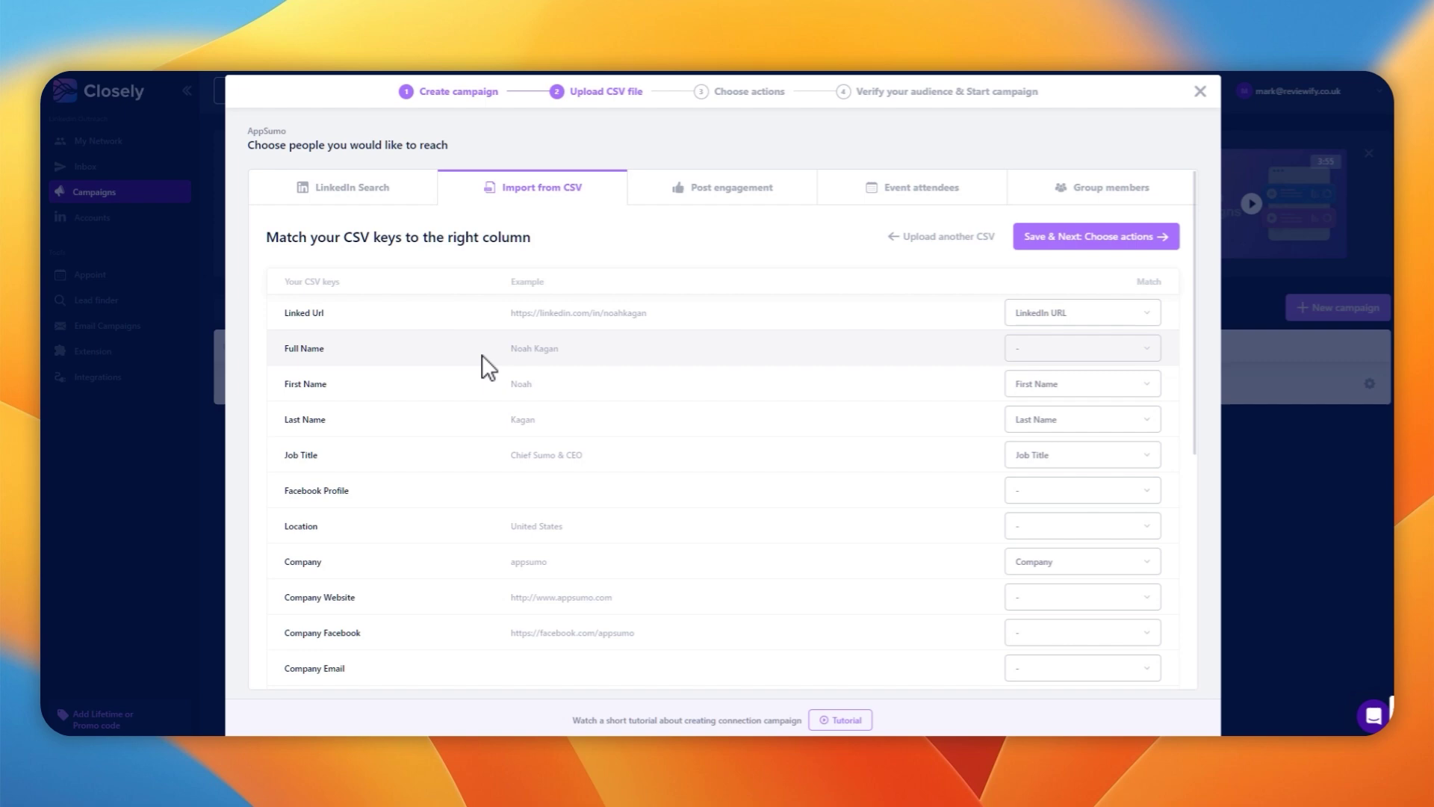
click(1038, 349)
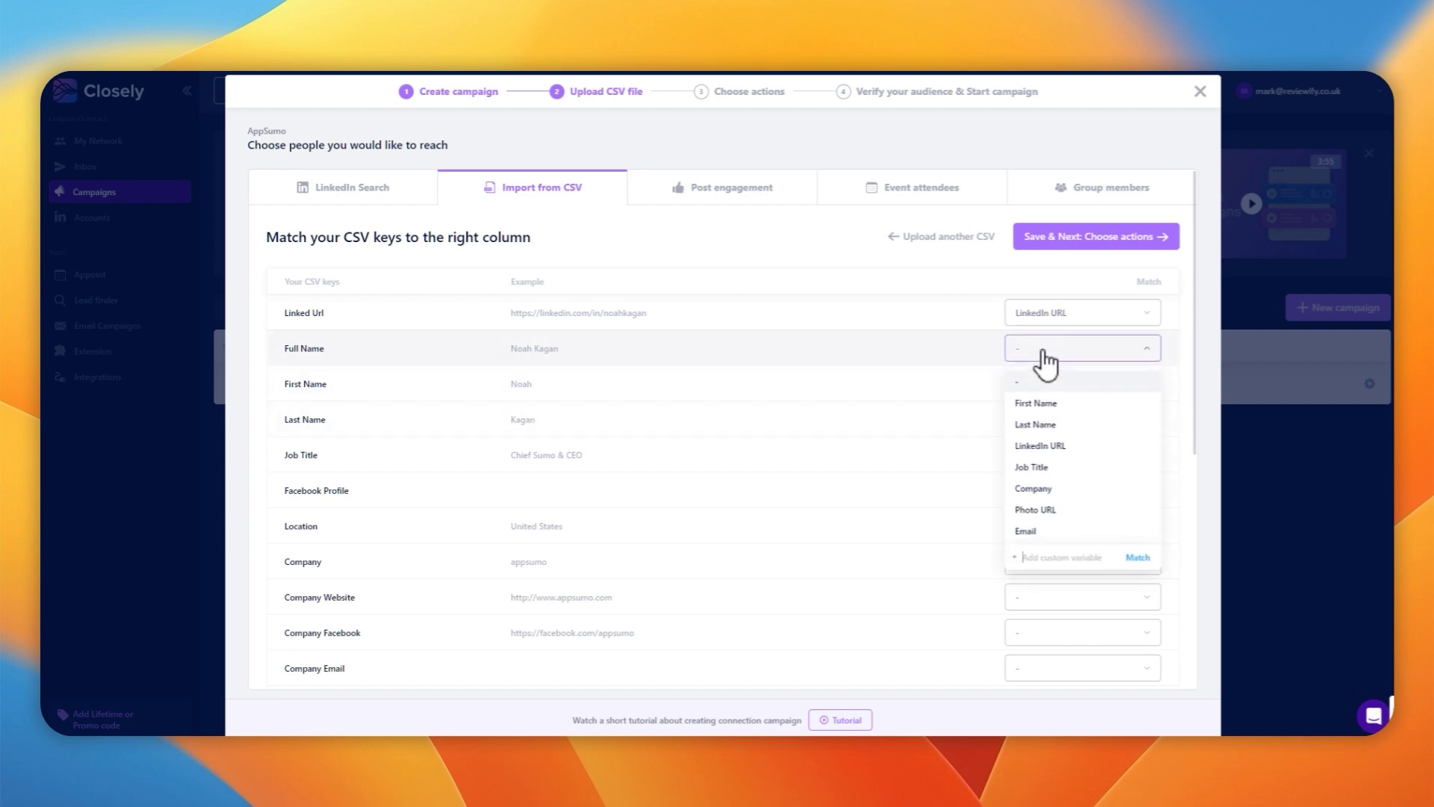
click(1042, 348)
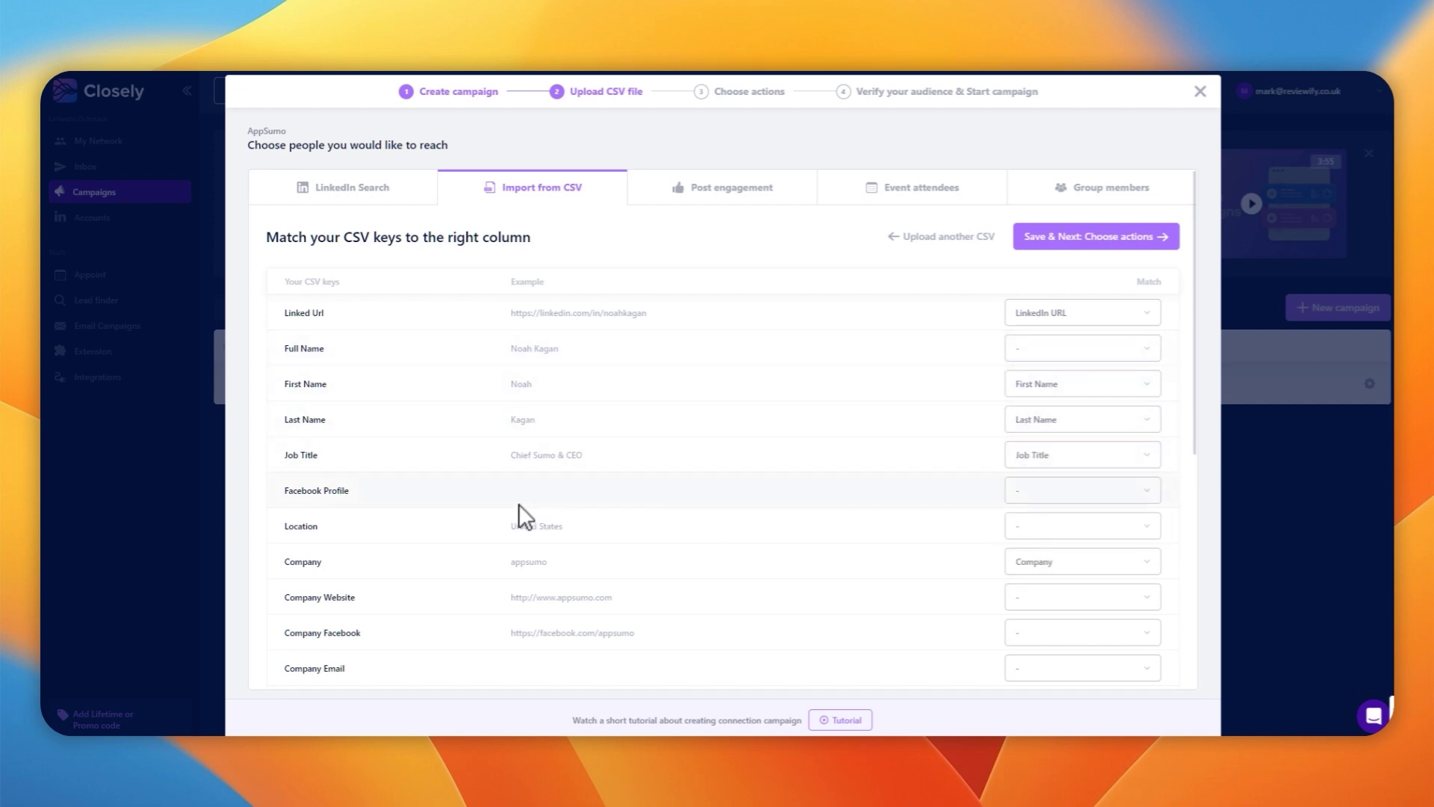
click(1056, 522)
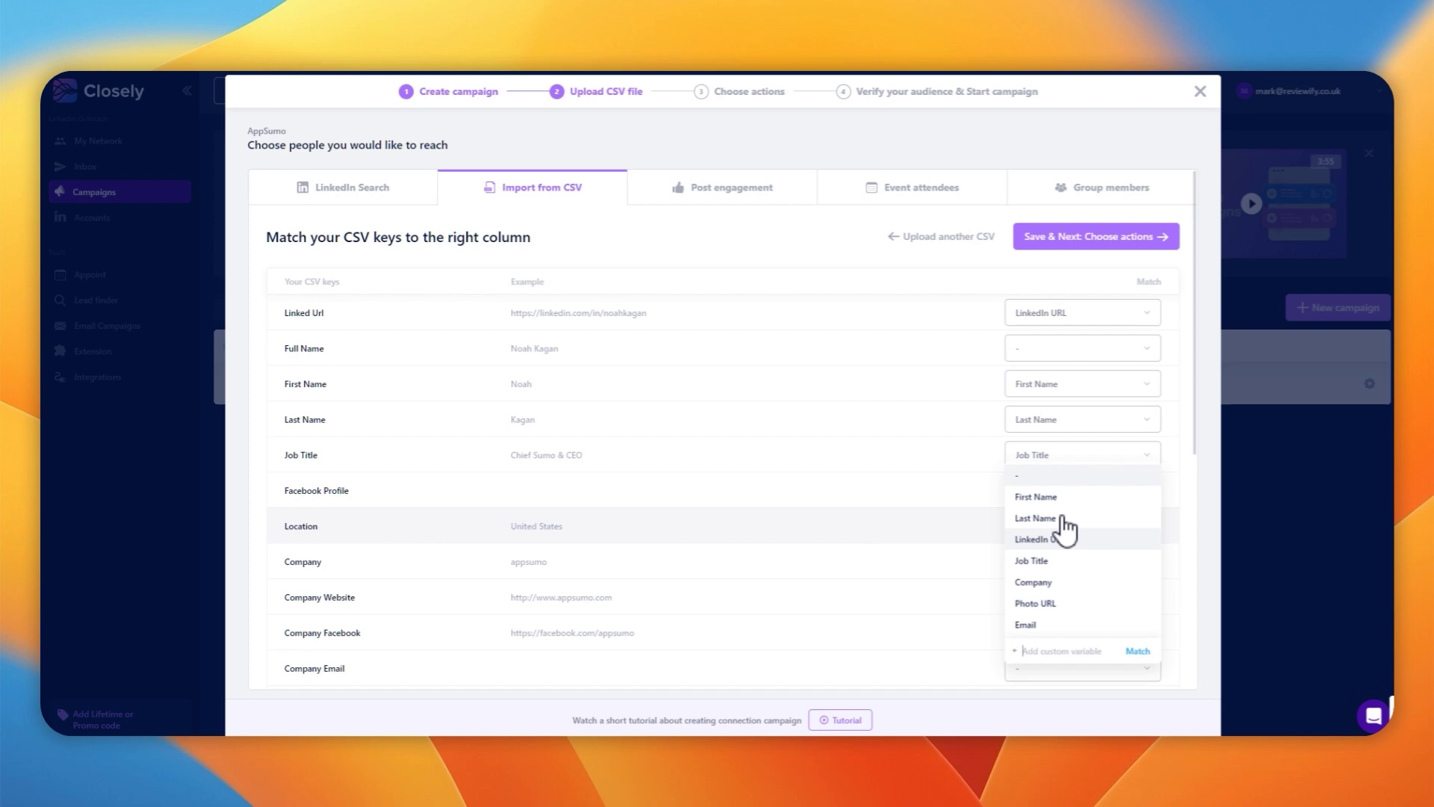
click(800, 237)
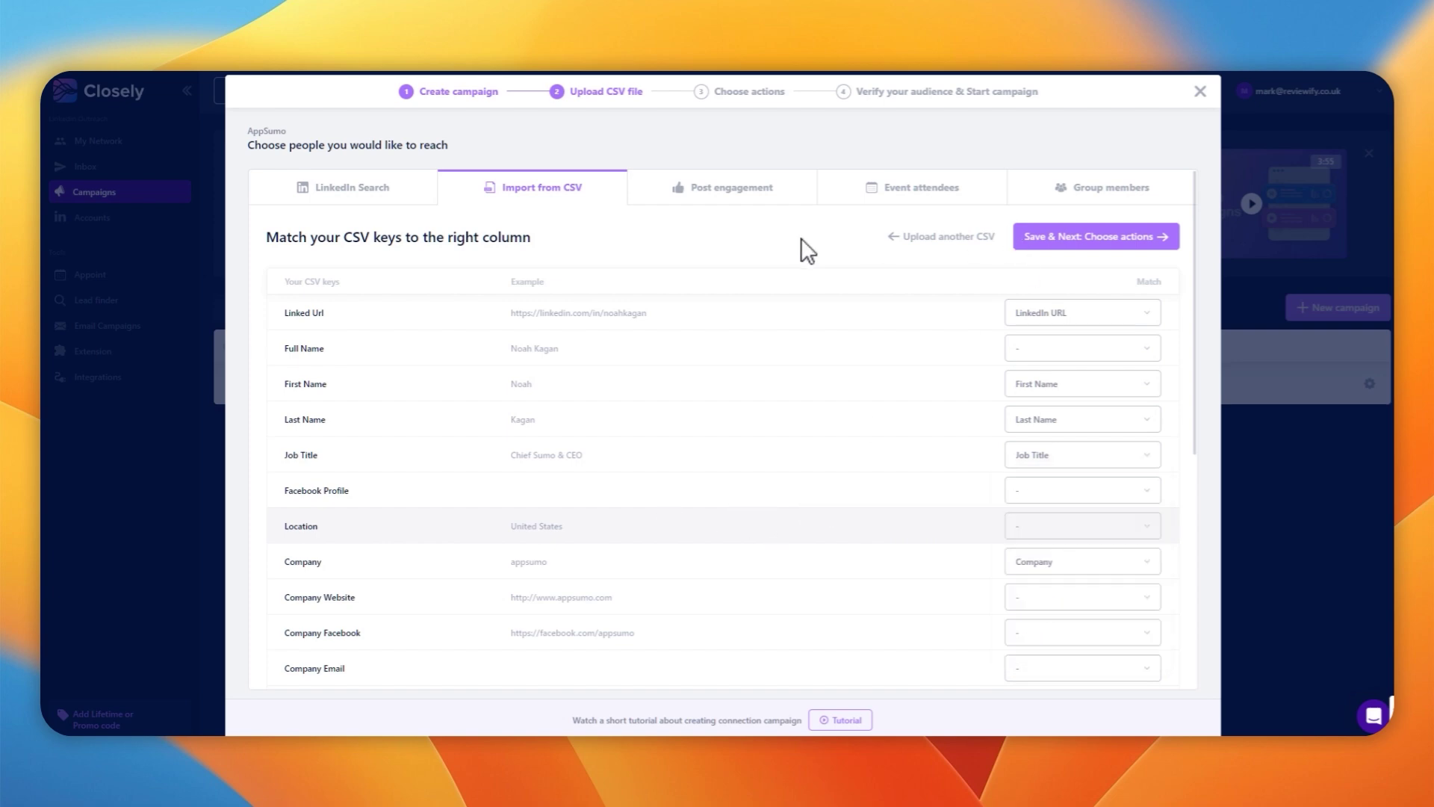
scroll(993, 476, down, 4)
scroll(1001, 487, down, 2)
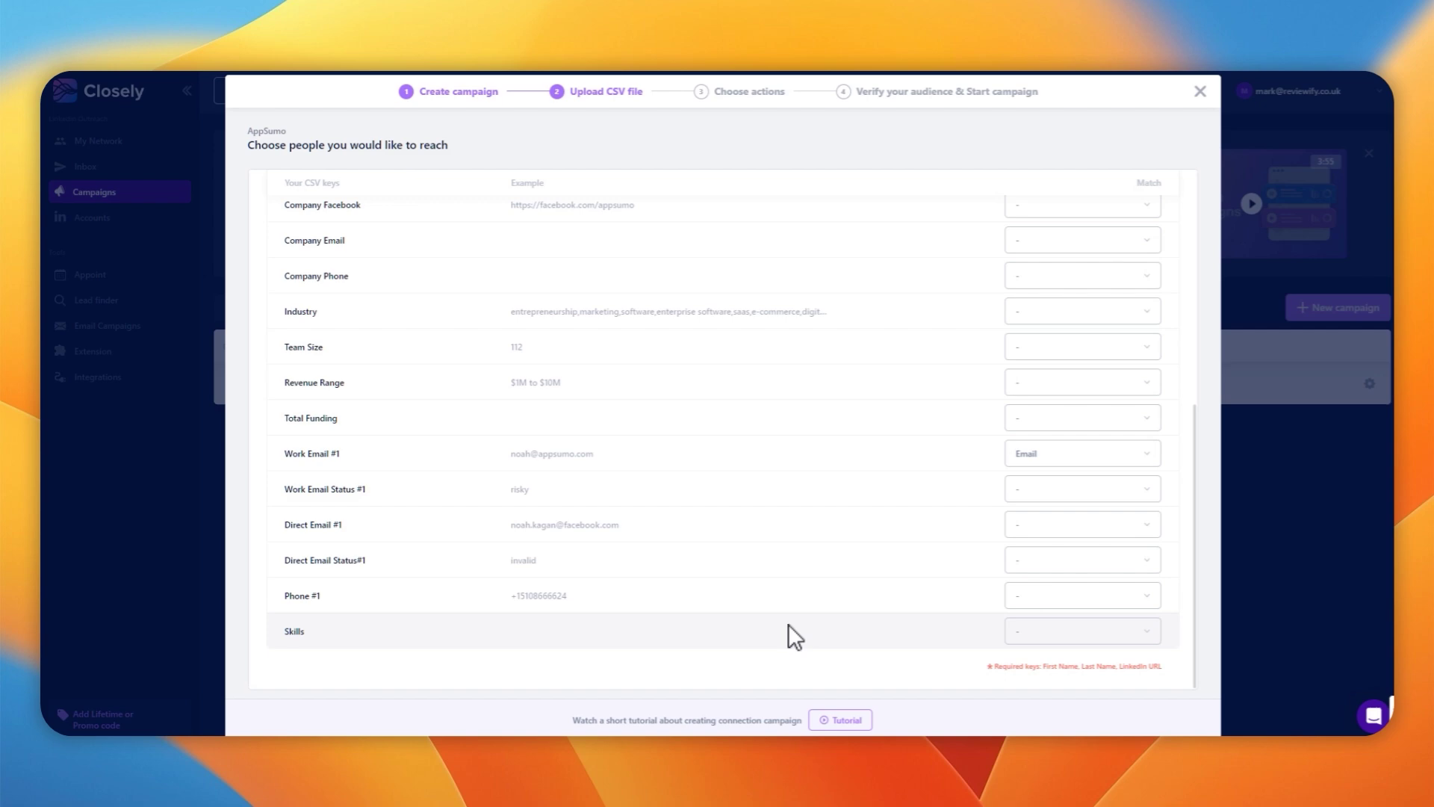
scroll(769, 618, up, 8)
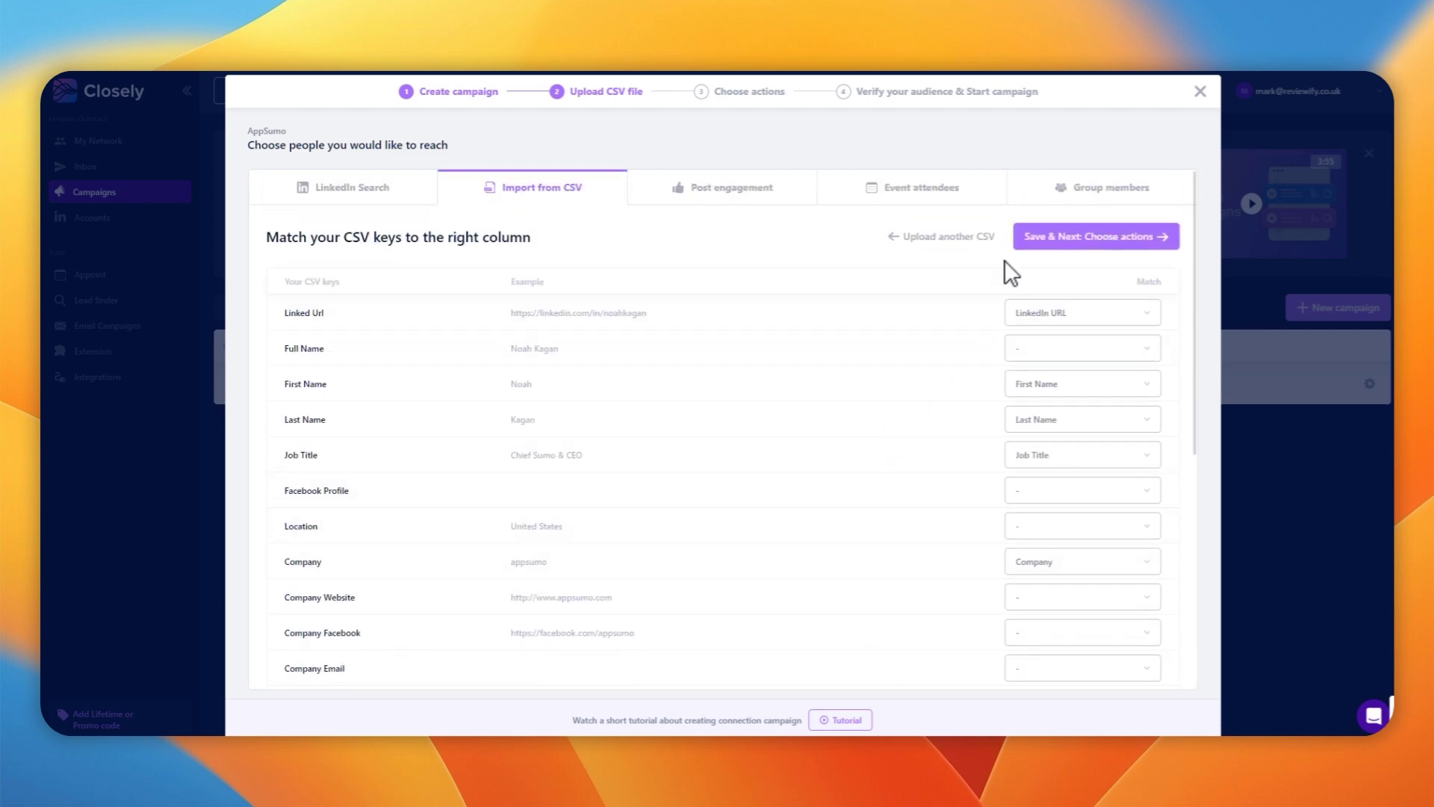
click(1032, 240)
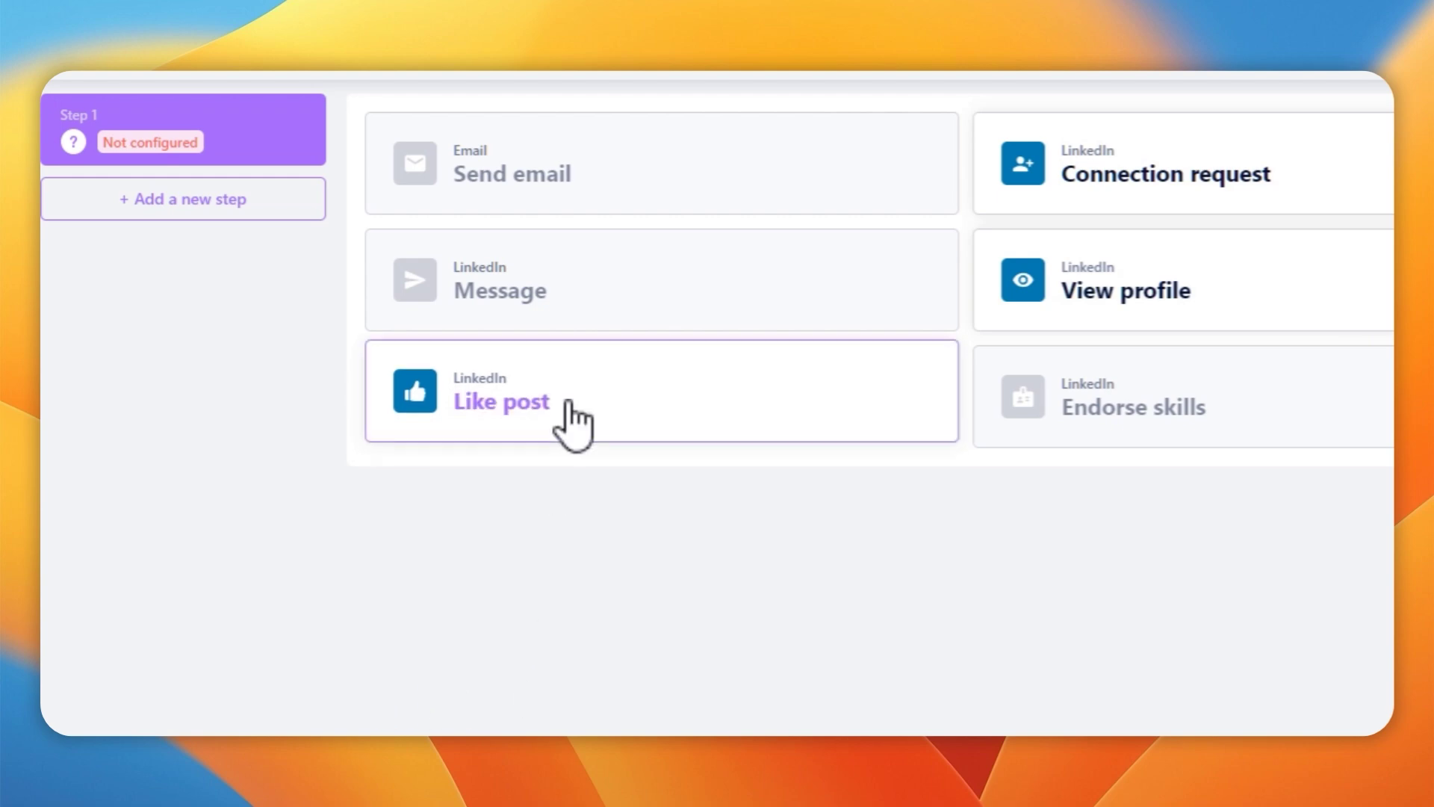
Build the sequence Like post, View profile, then Connection request
click(512, 410)
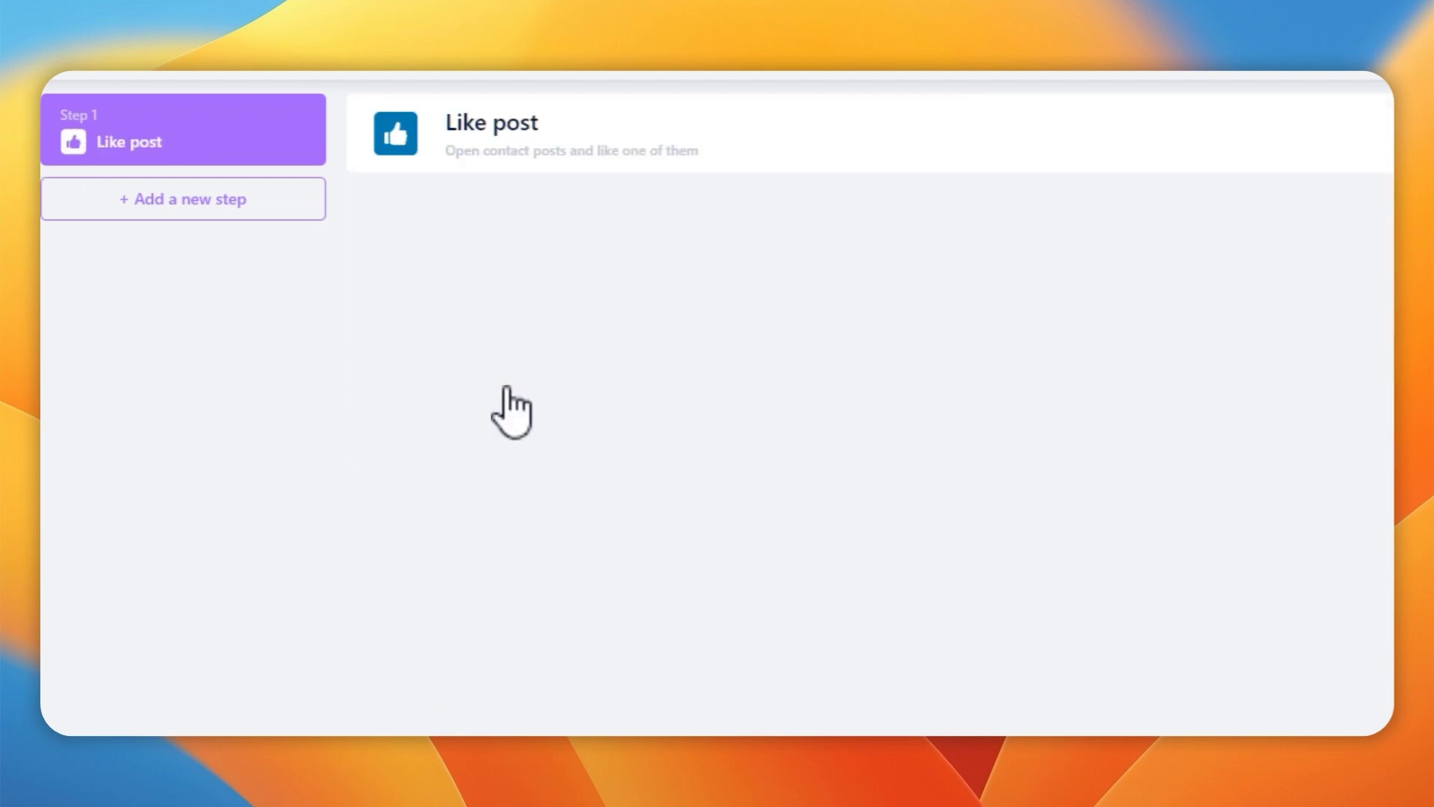
click(246, 198)
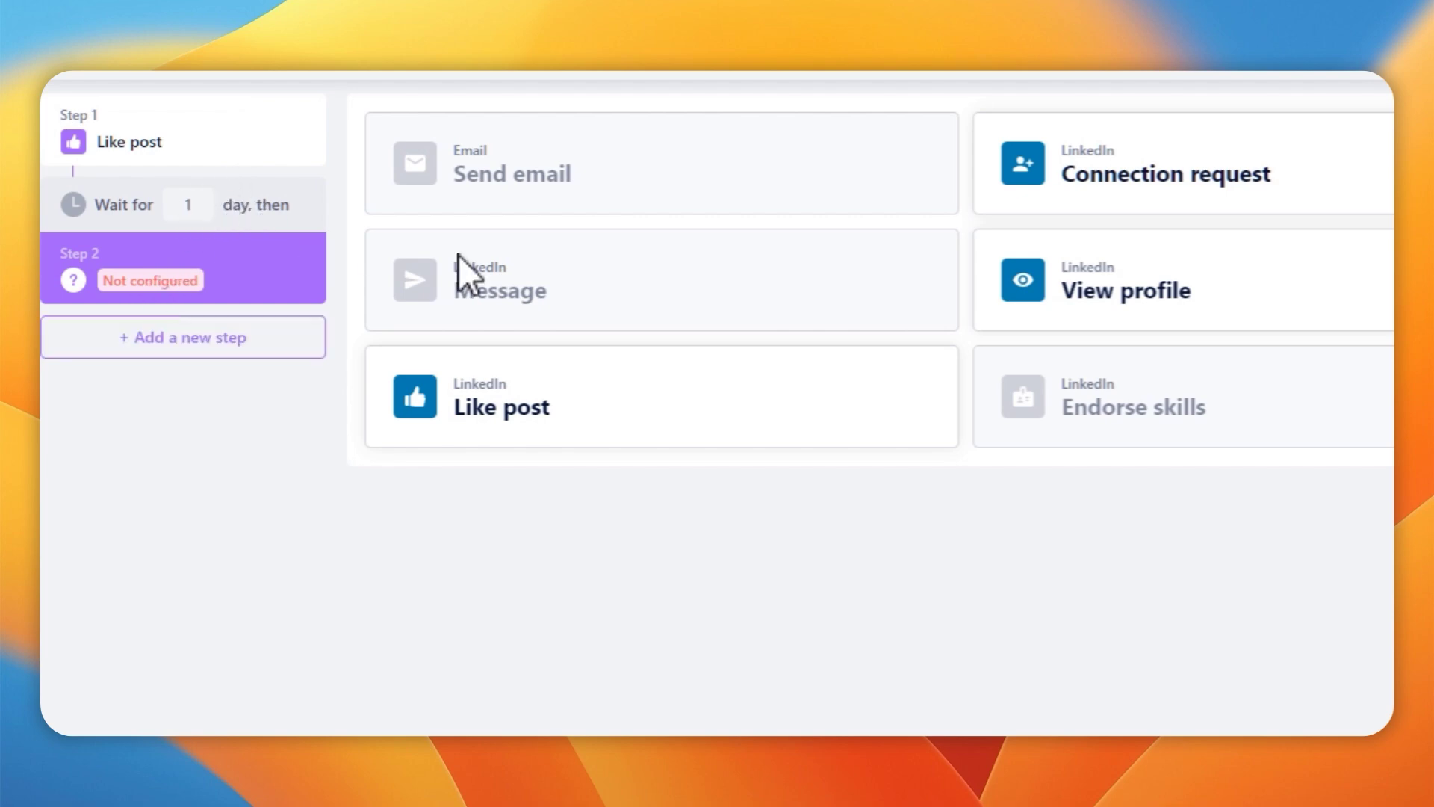
click(1075, 268)
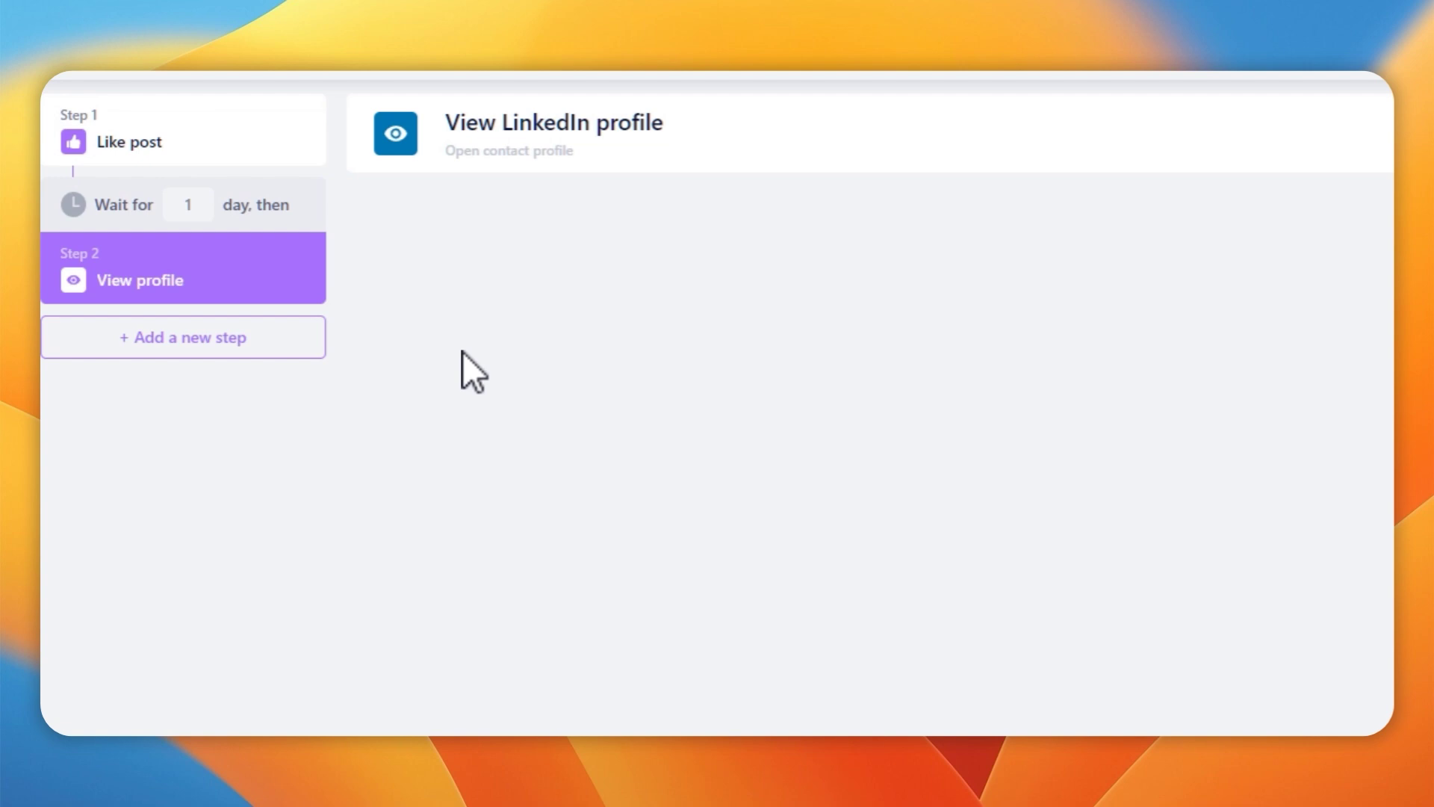
click(215, 337)
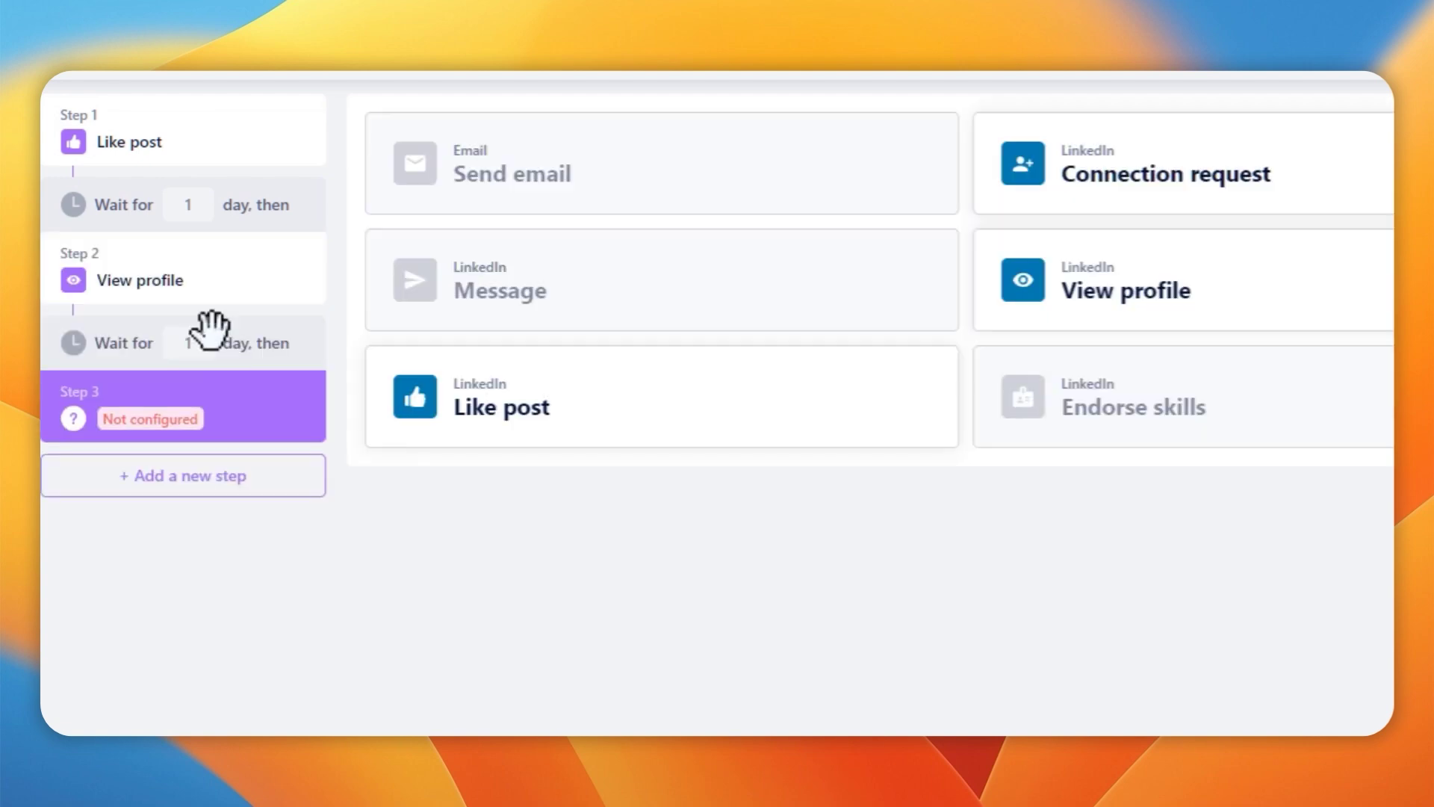
click(1137, 179)
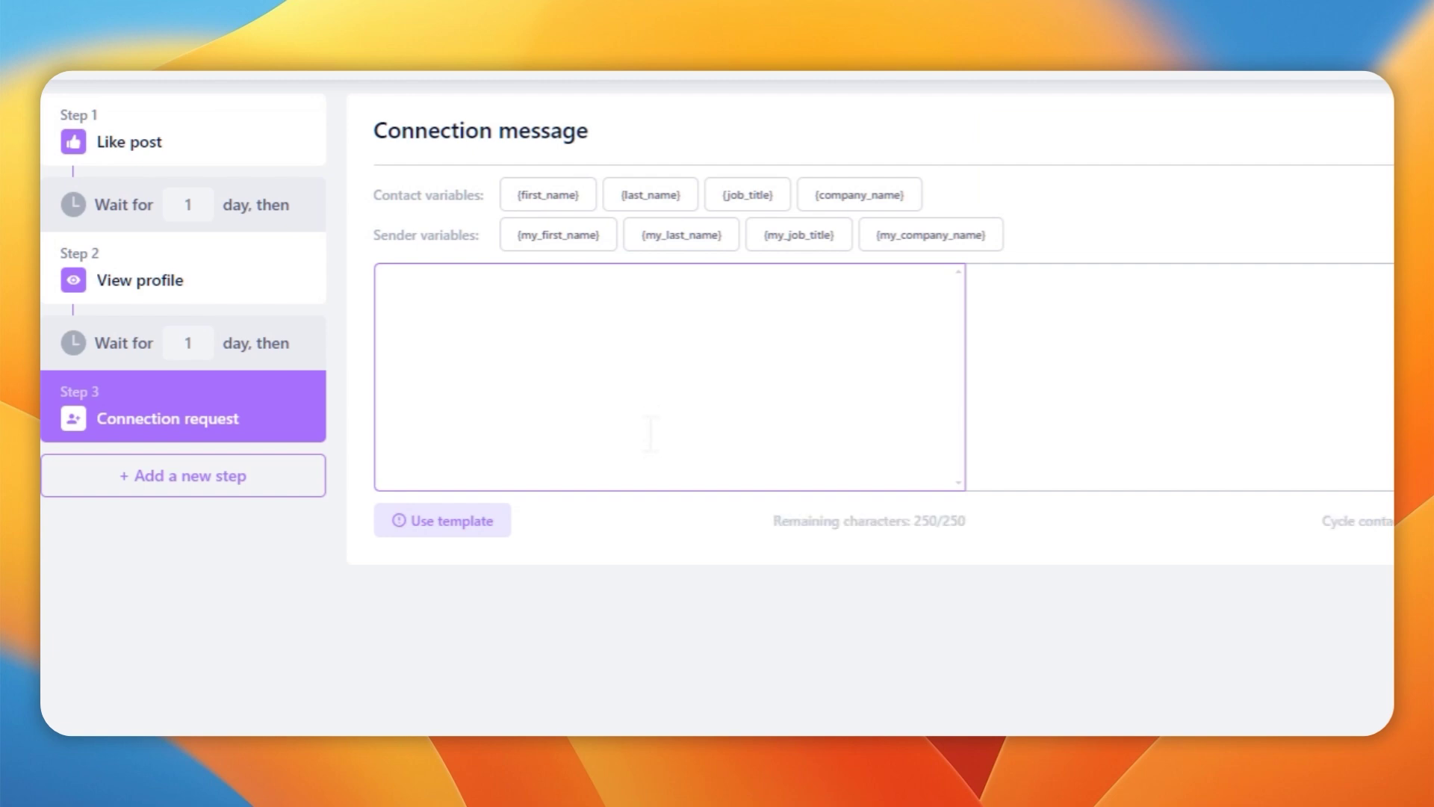
Preview the second, third and fourth ready-made connection message templates
click(446, 518)
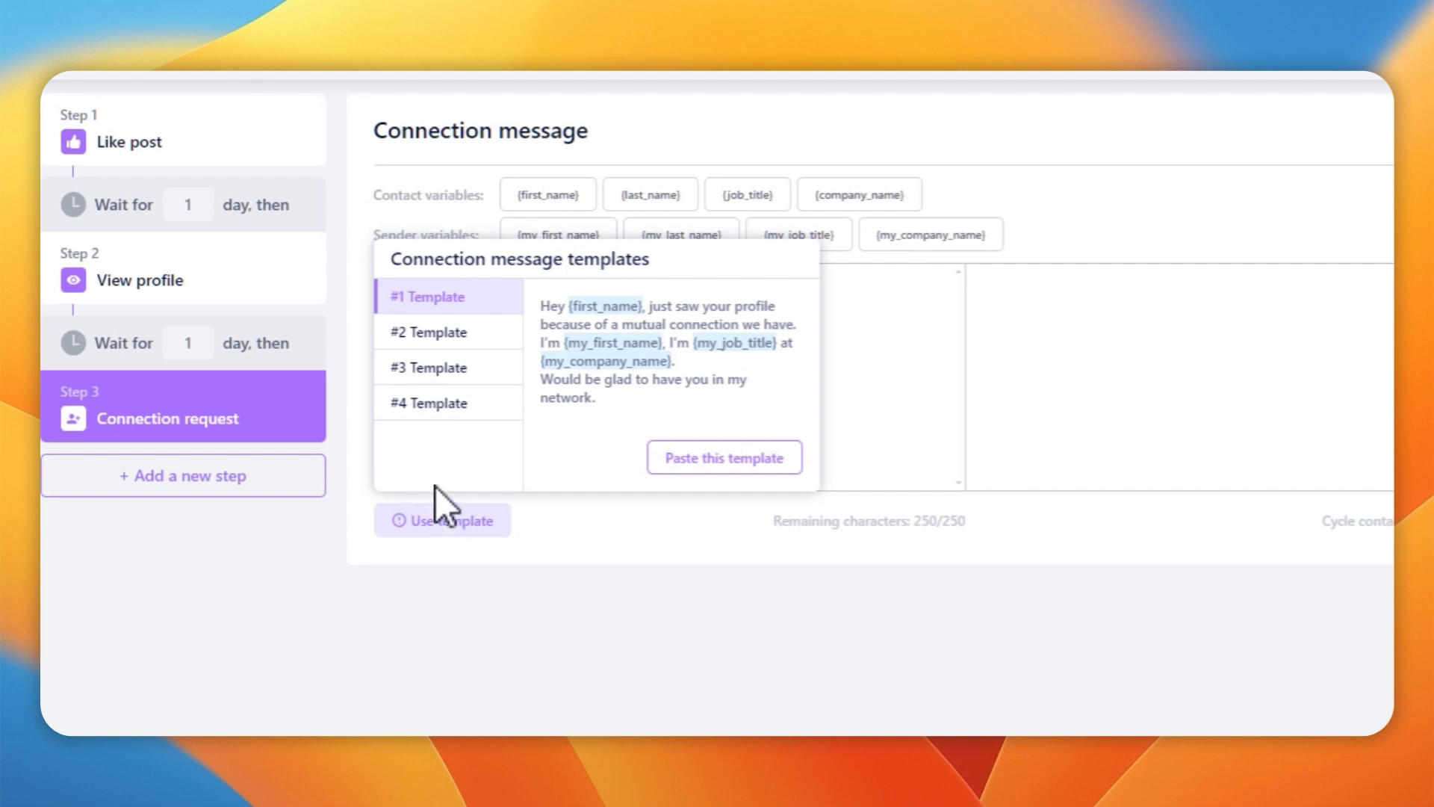
click(439, 332)
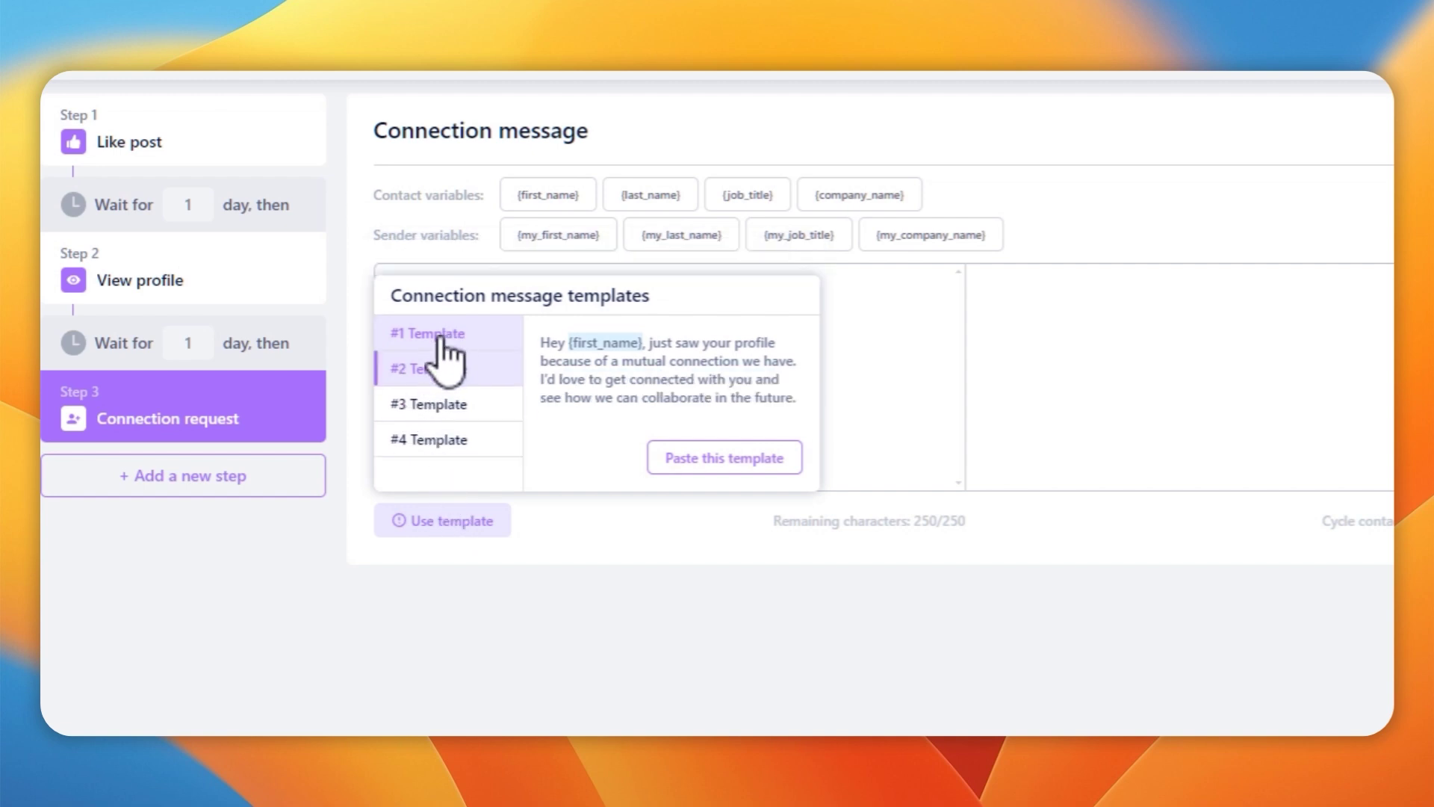
click(461, 405)
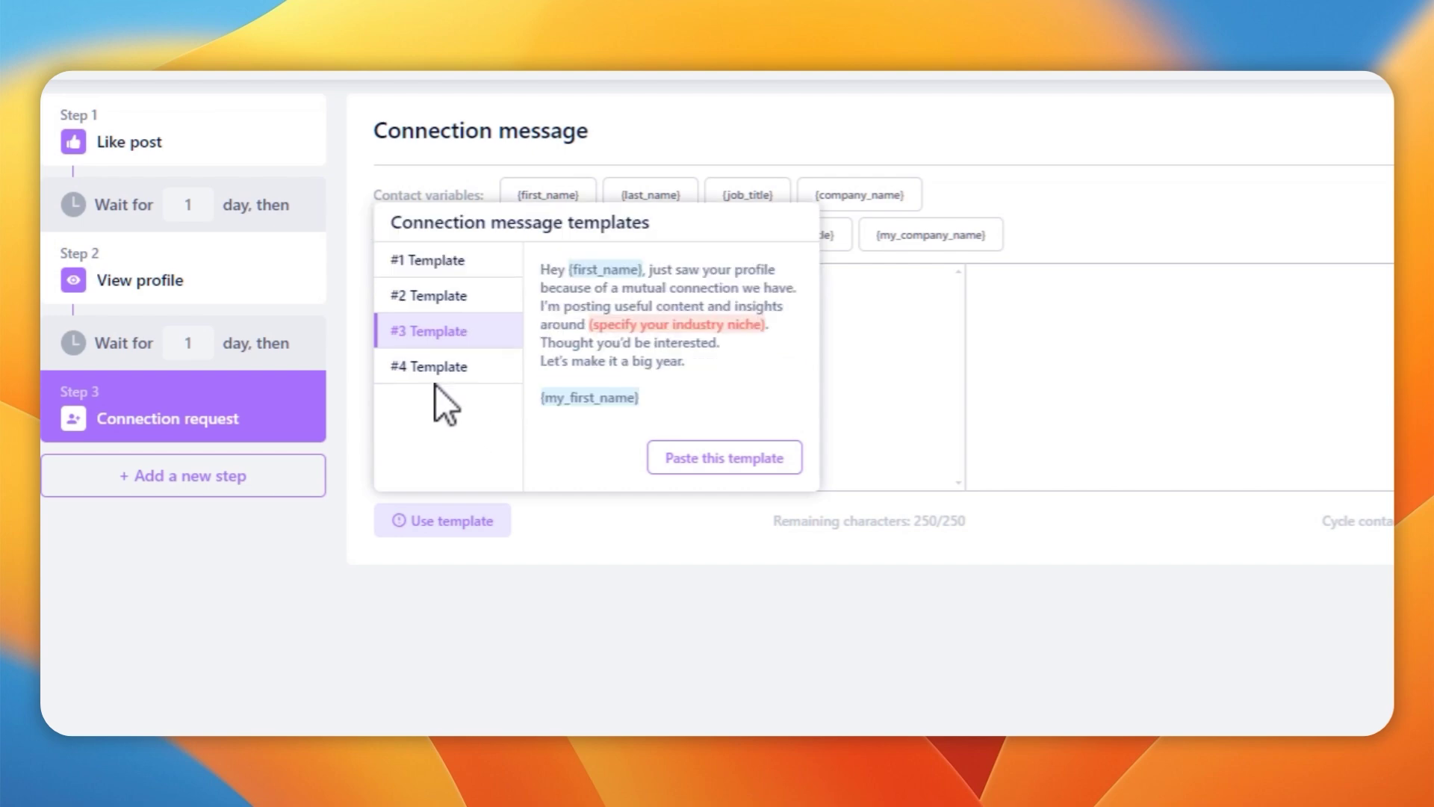
click(452, 366)
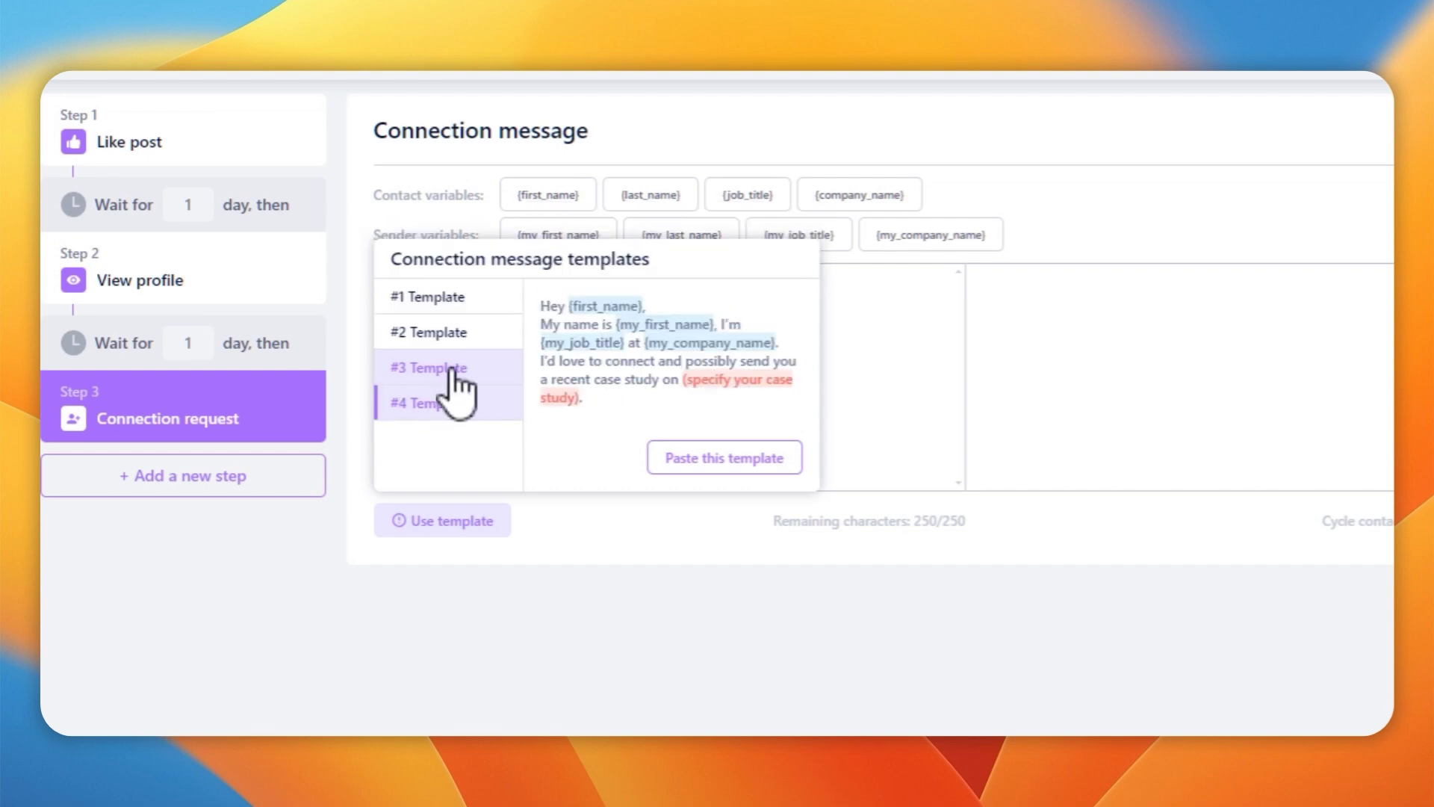
Write the connection message 'Hey {first_name}, I'm currently making a video for AppSumo's spring break week and am demoing Closely'
click(418, 298)
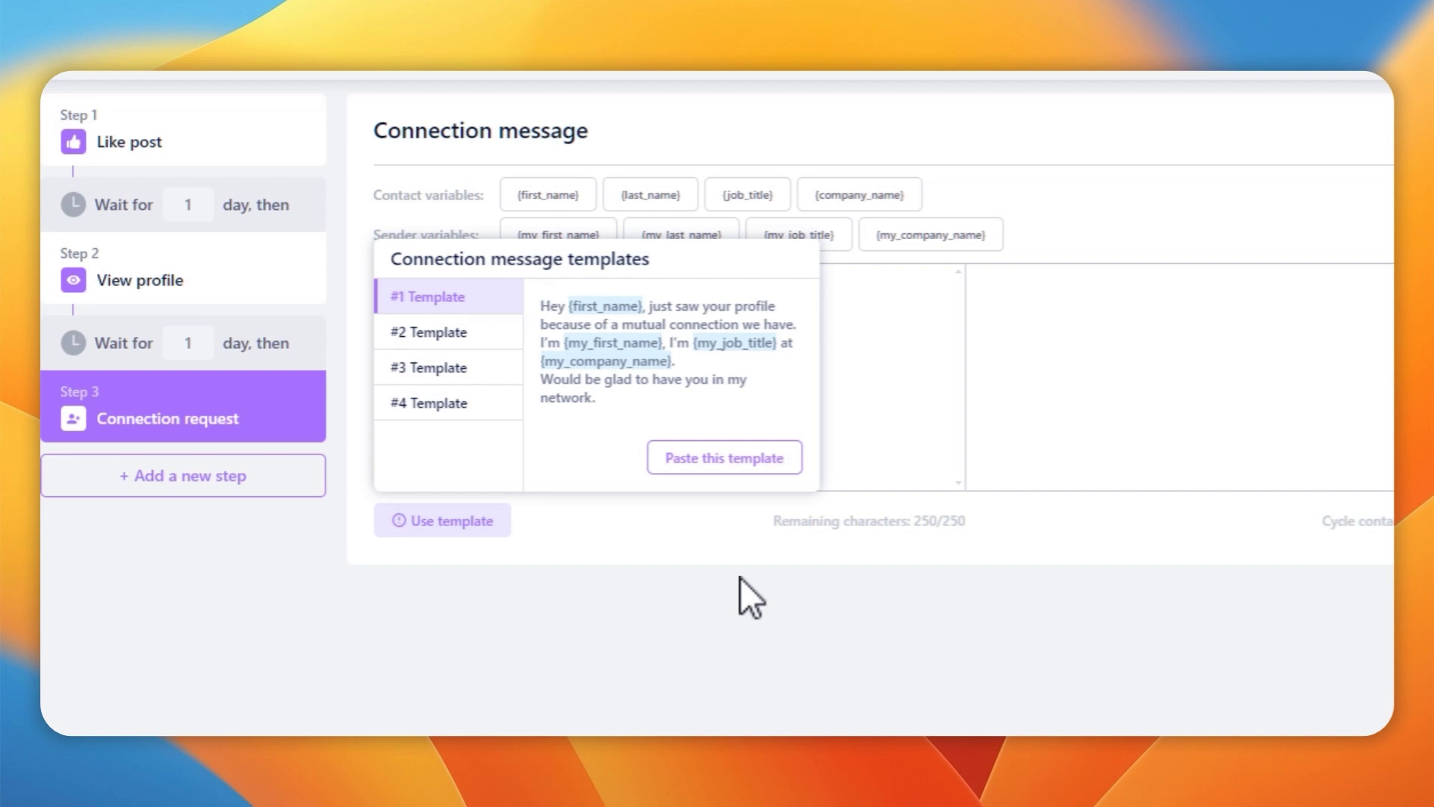
click(886, 396)
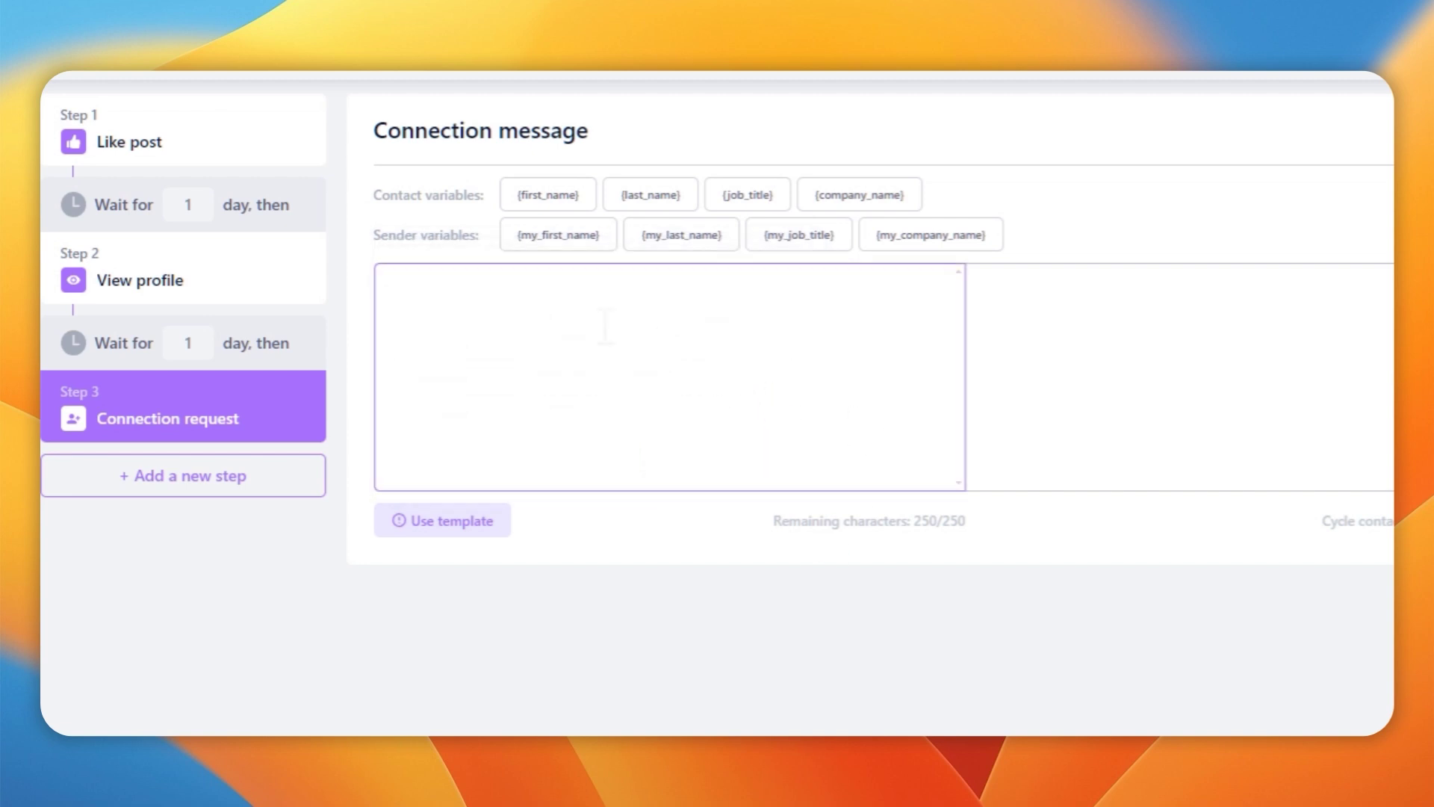
text(Hey)
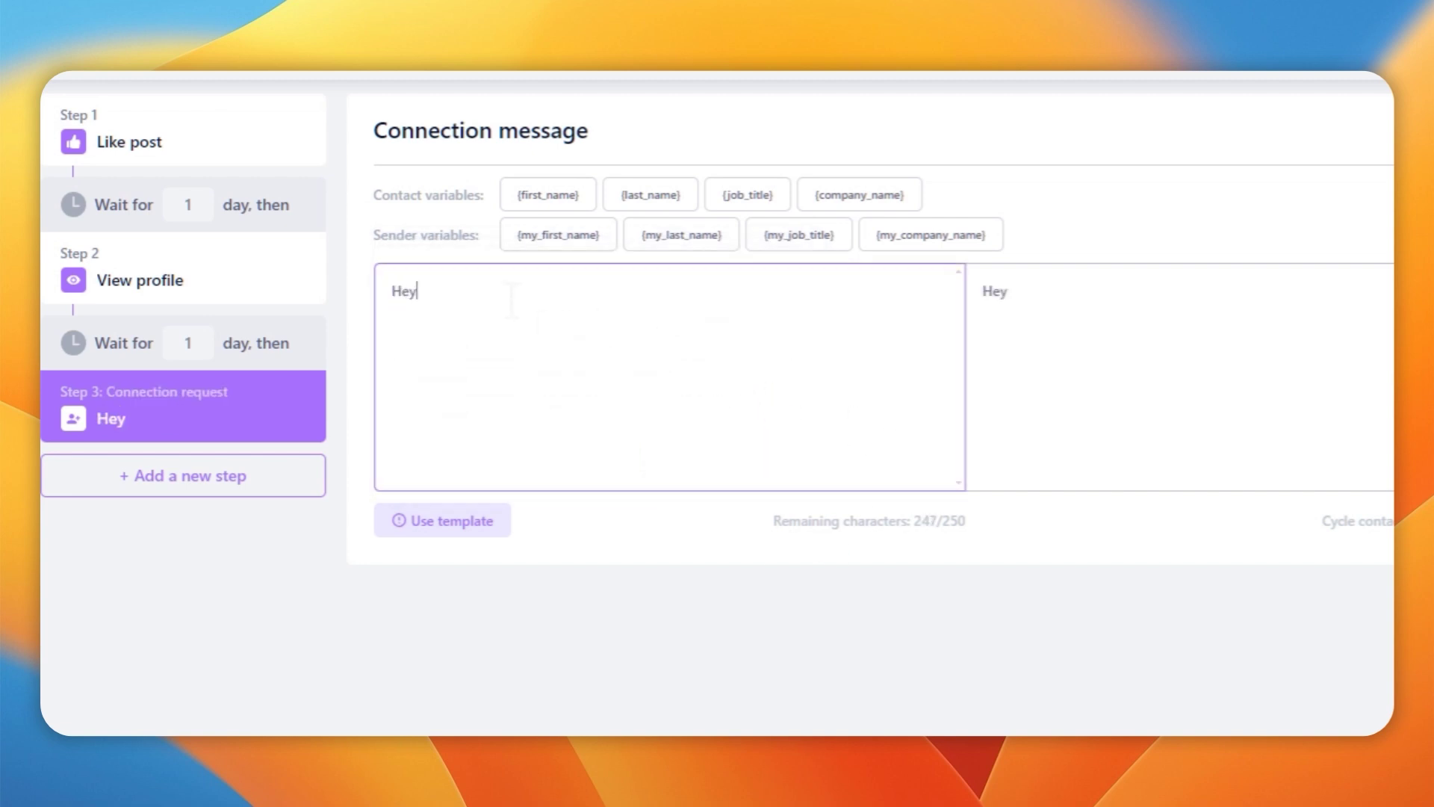
click(526, 203)
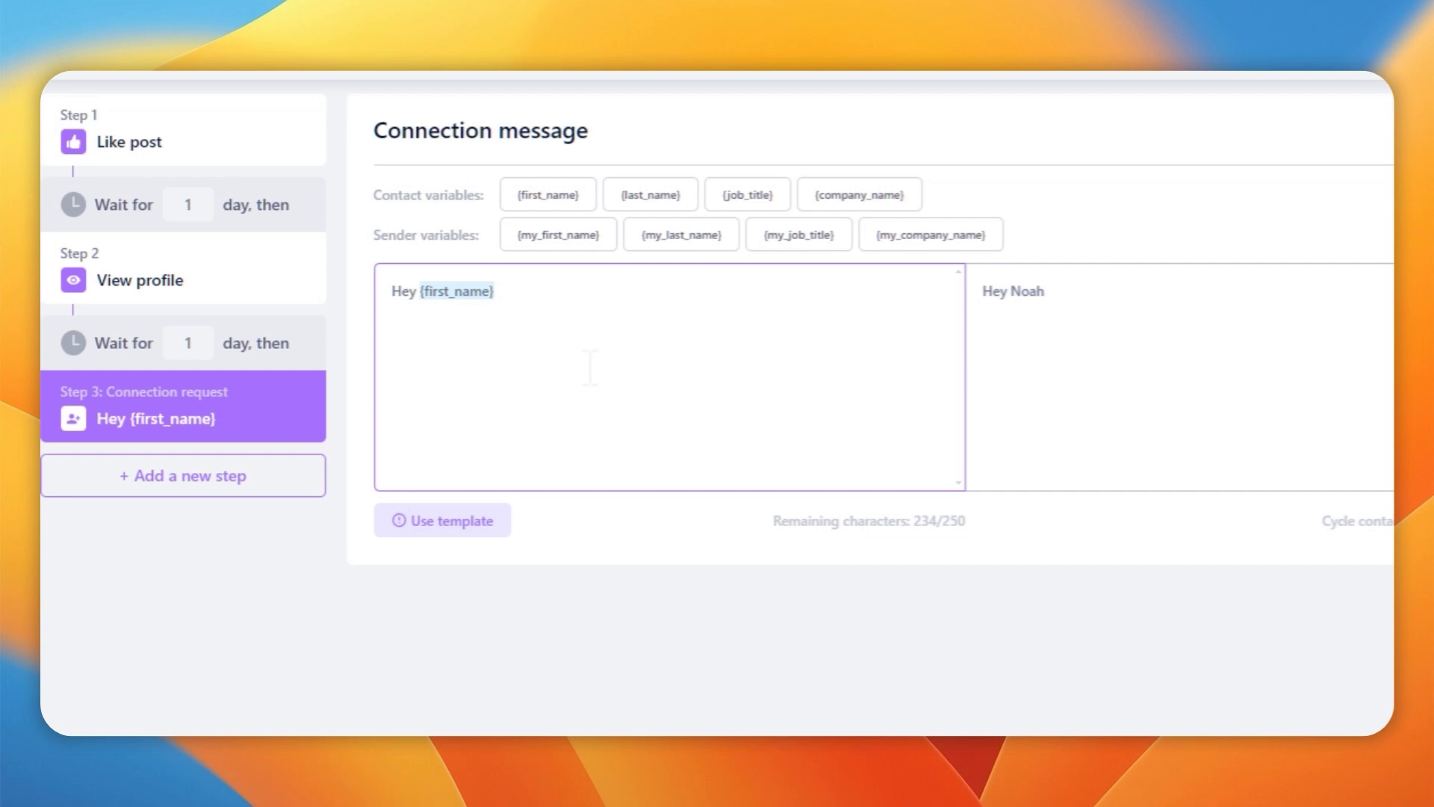
text(, I'm currently mak)
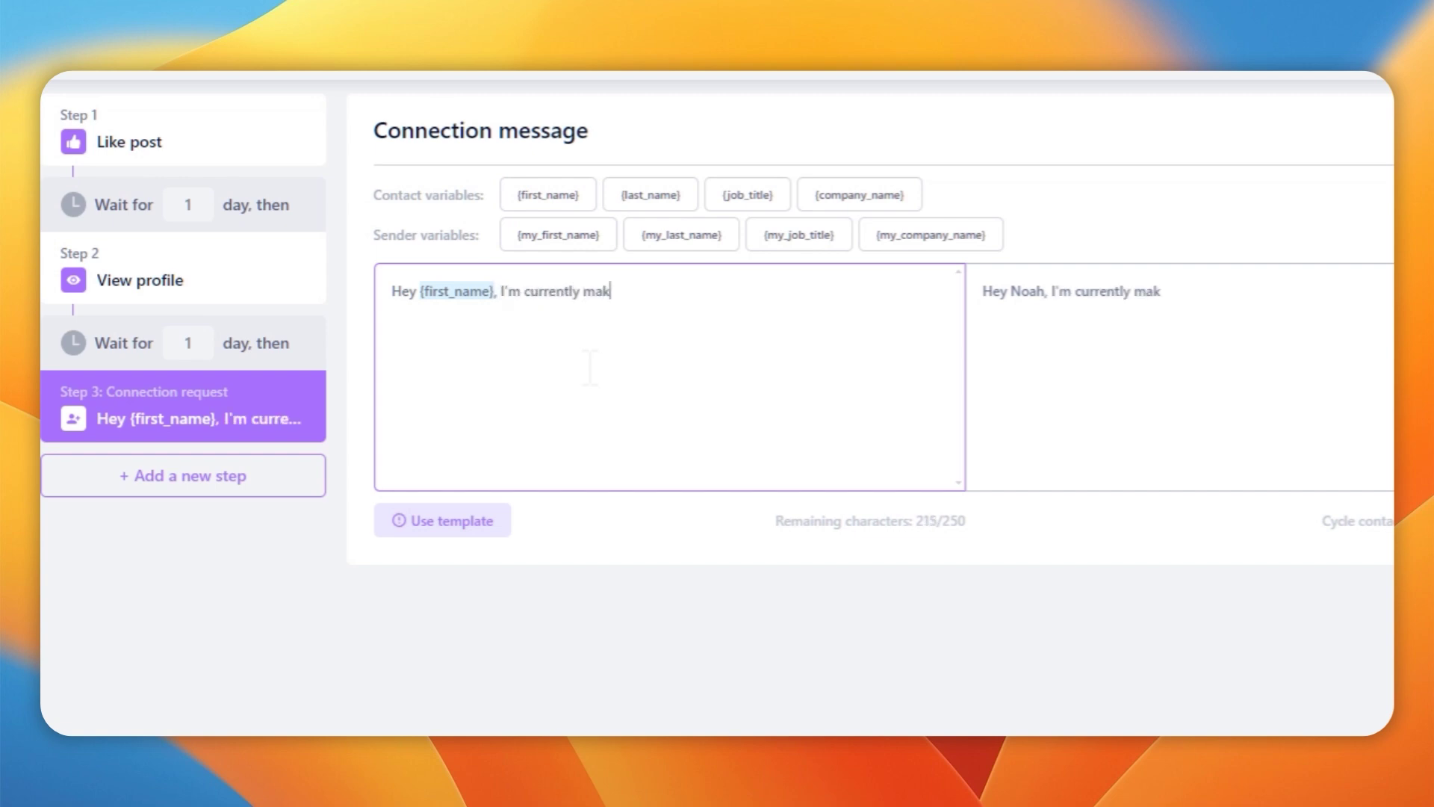
text(ing a video for AppSumo's )
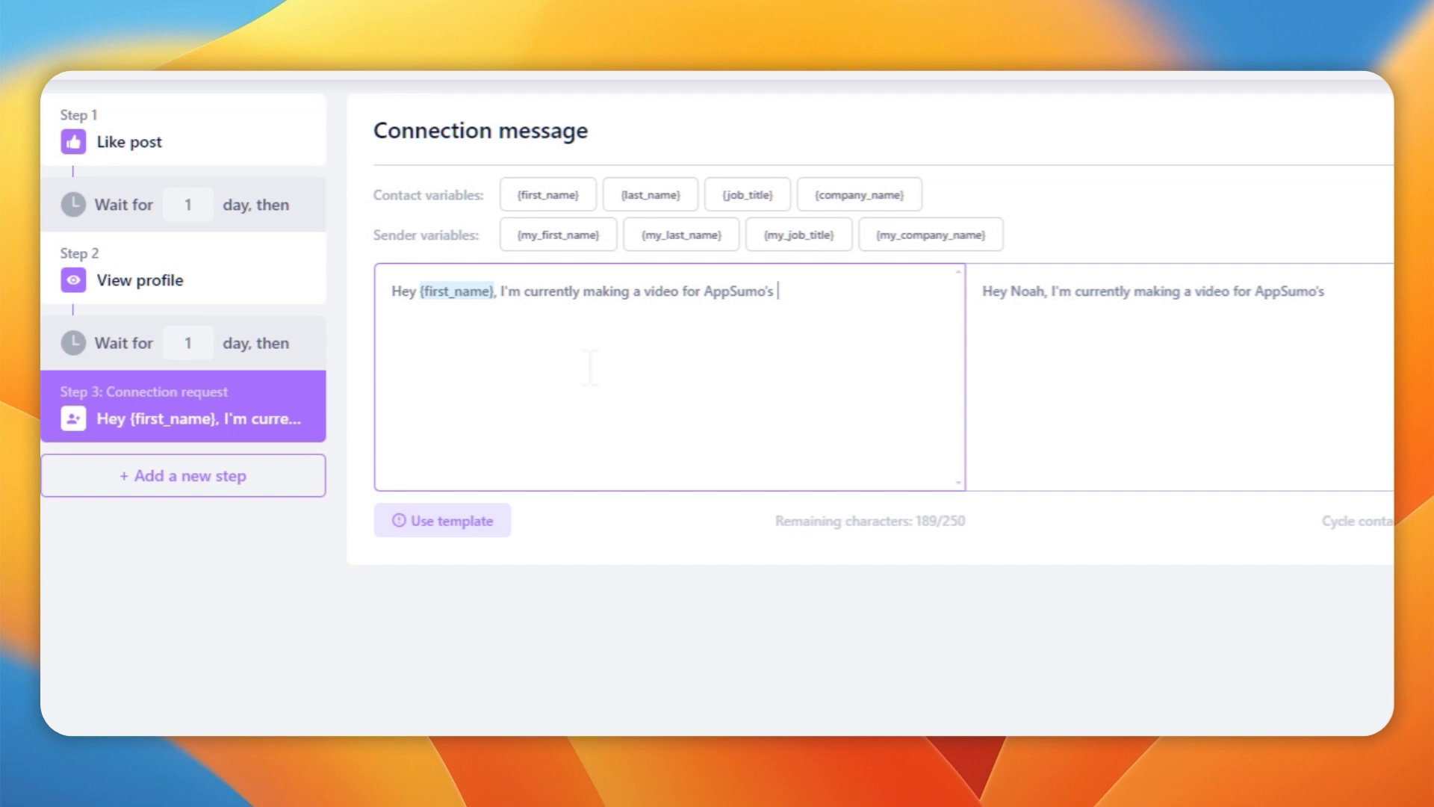
text(spring break week and am)
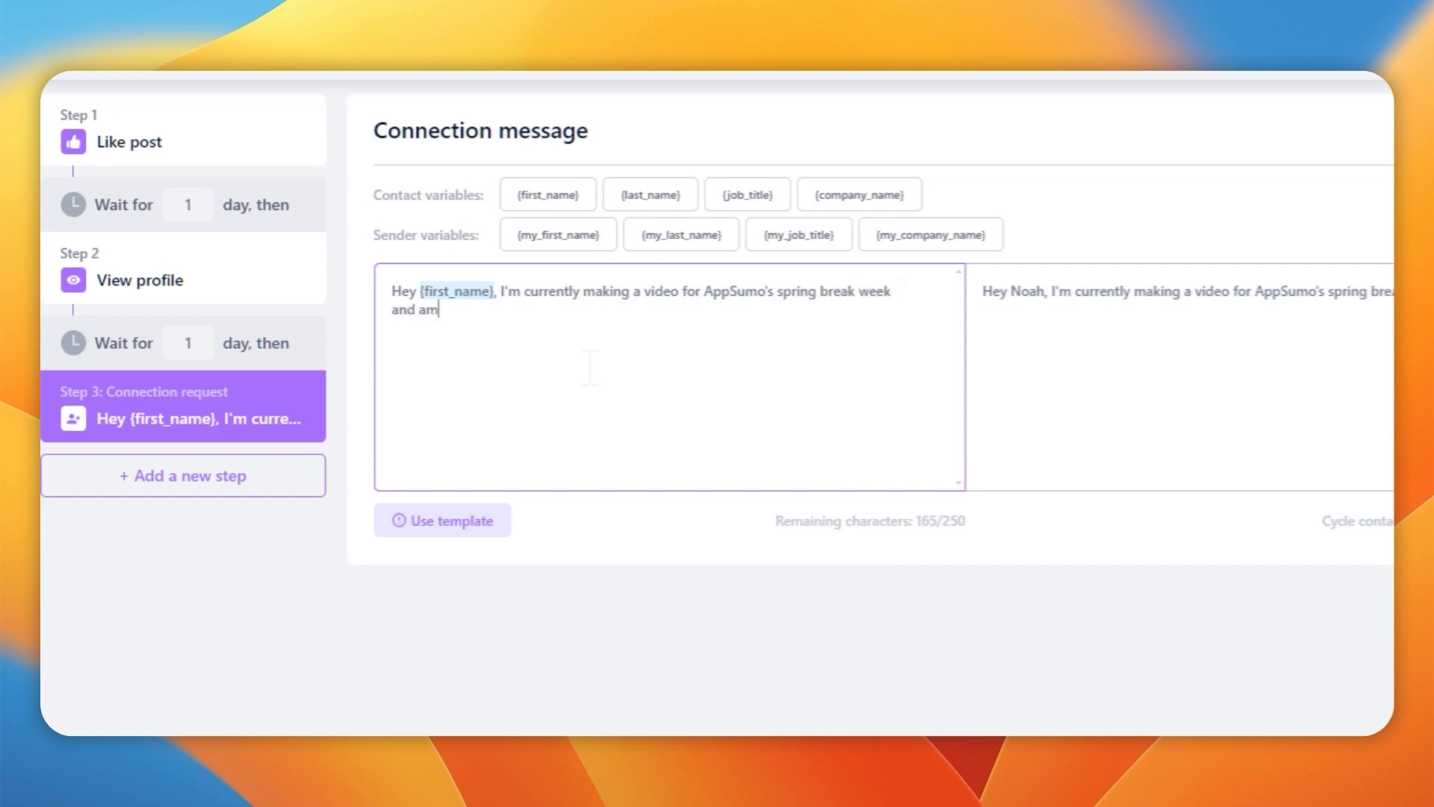
text( demoing )
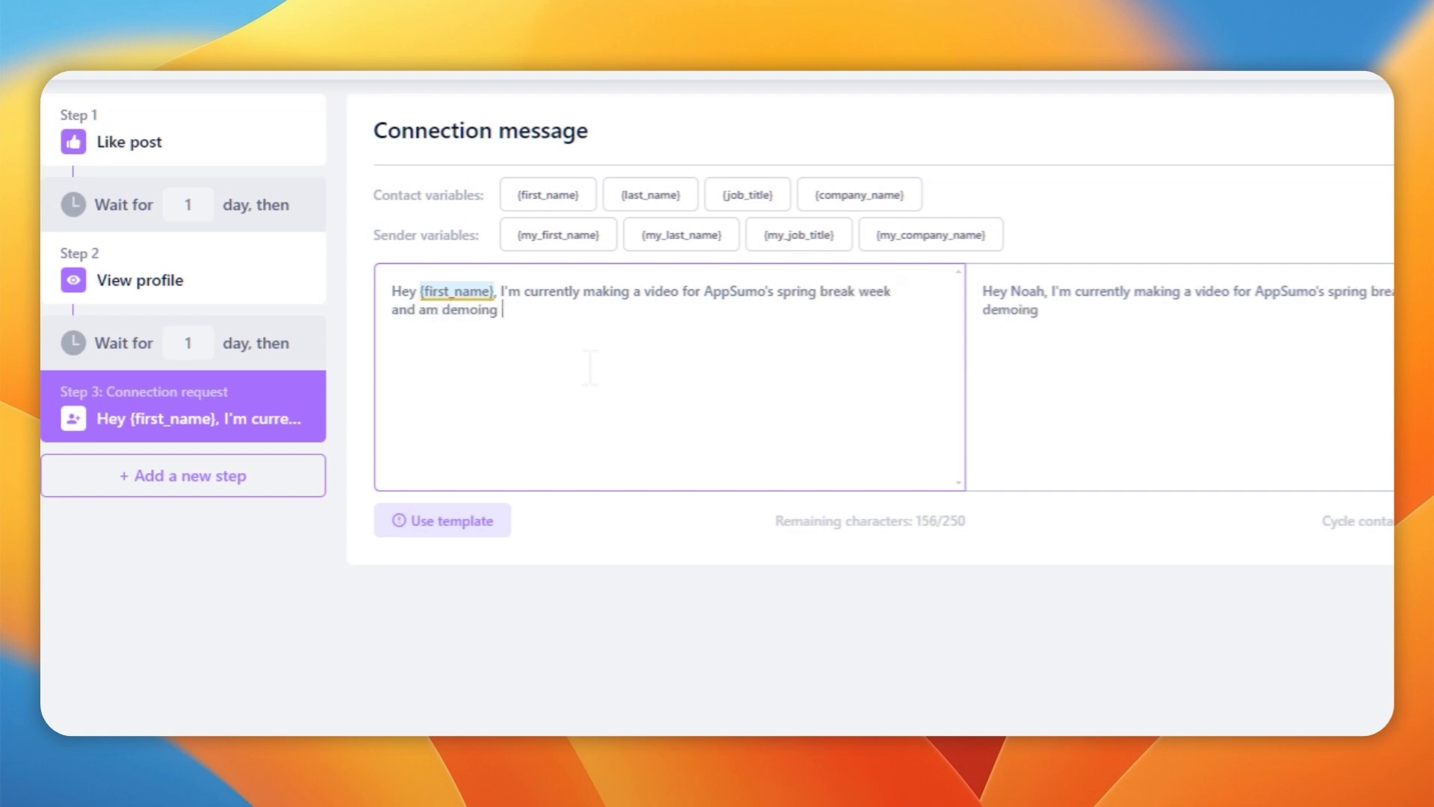
text(Closely!)
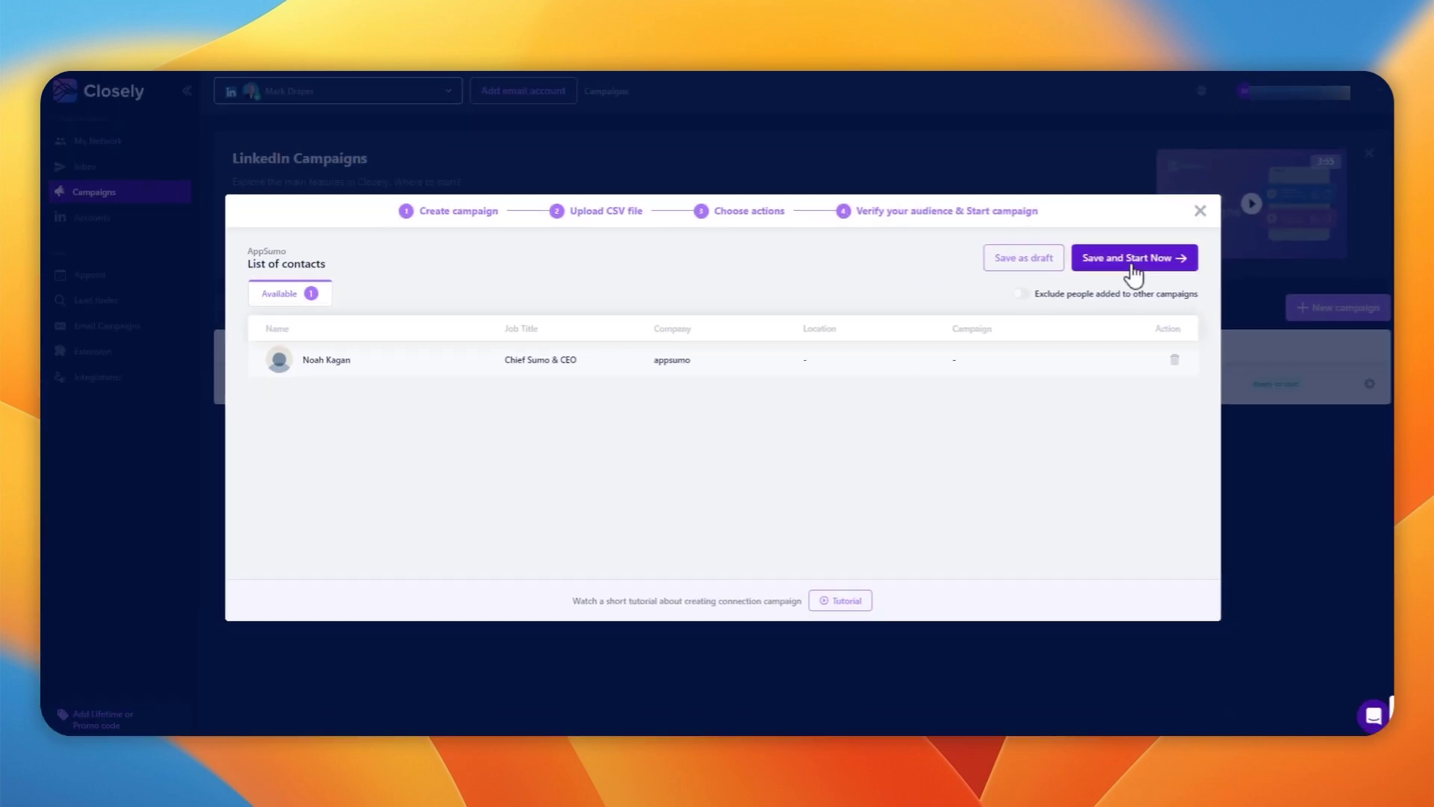
Save the AppSumo campaign as a draft from the Verify your audience step
click(875, 314)
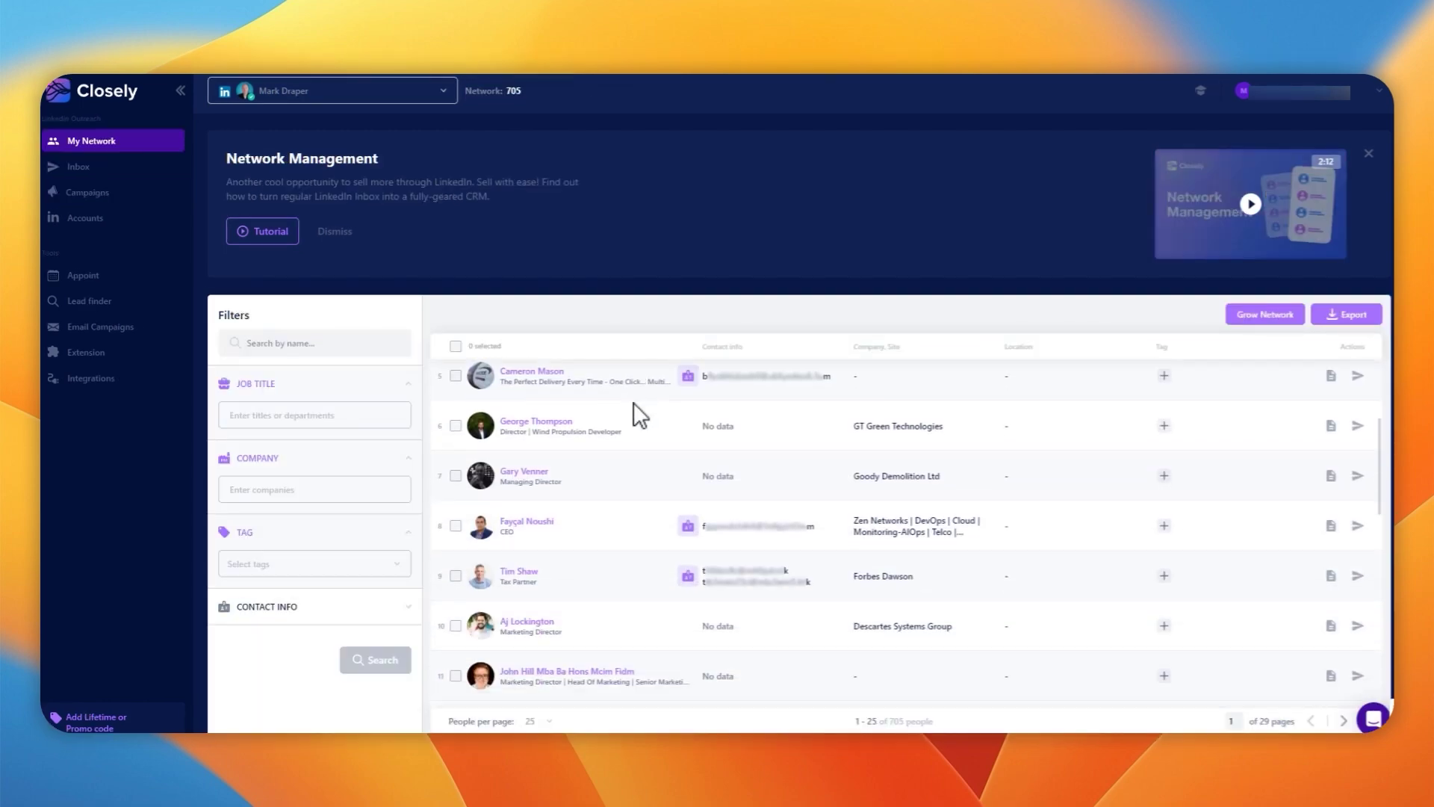
Give the first connection in My Network the Positive tag
scroll(641, 416, down, 3)
scroll(657, 422, up, 6)
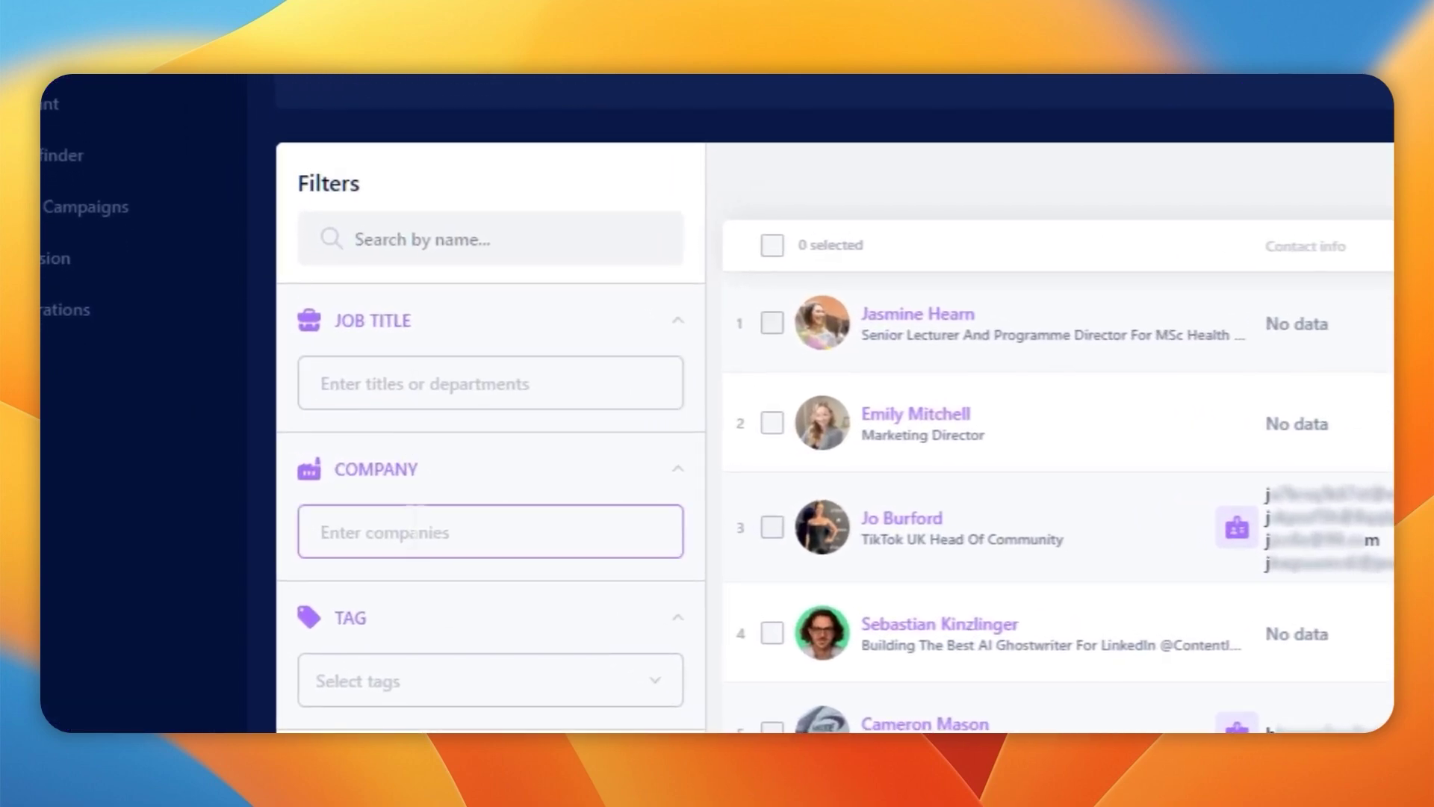
click(448, 486)
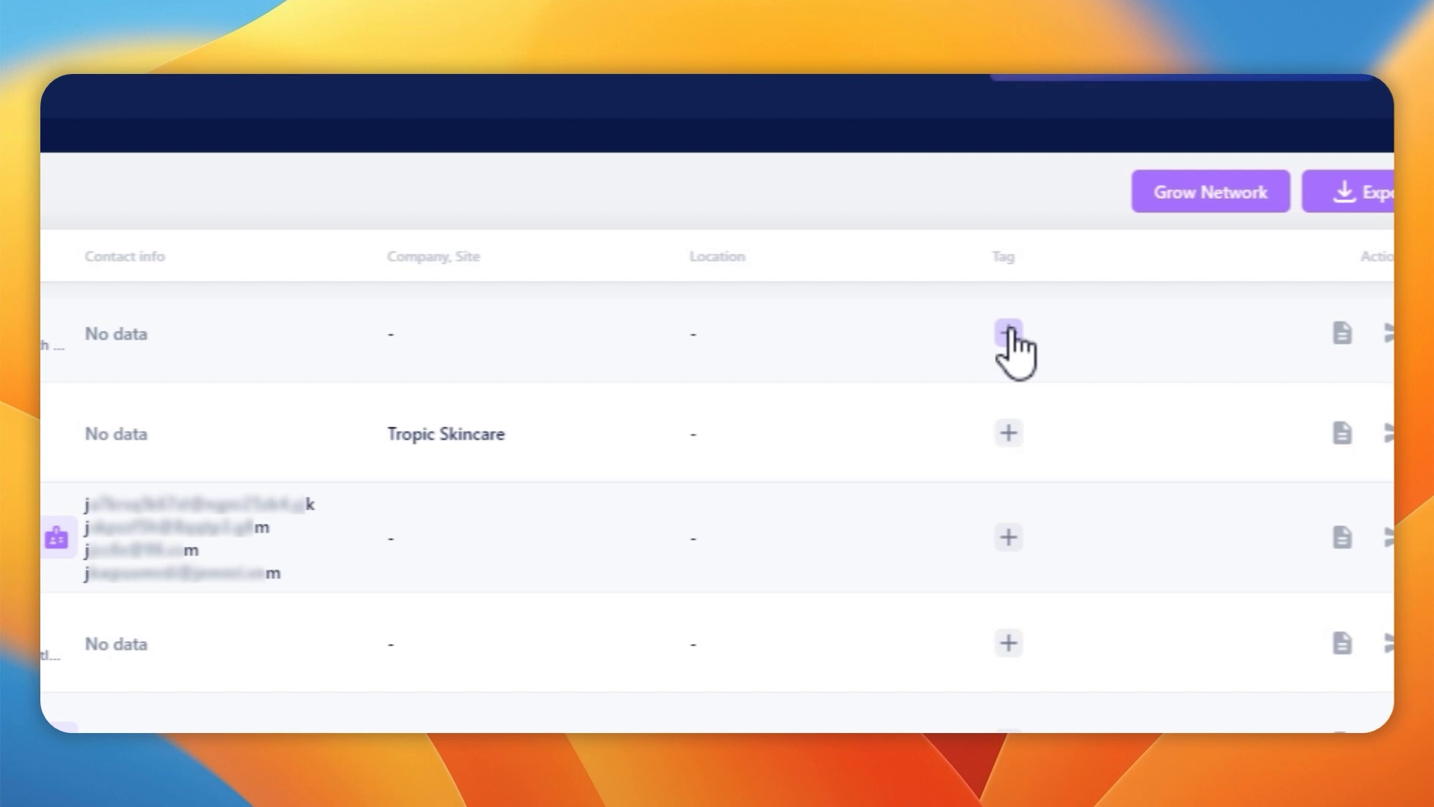
click(1008, 332)
click(1142, 409)
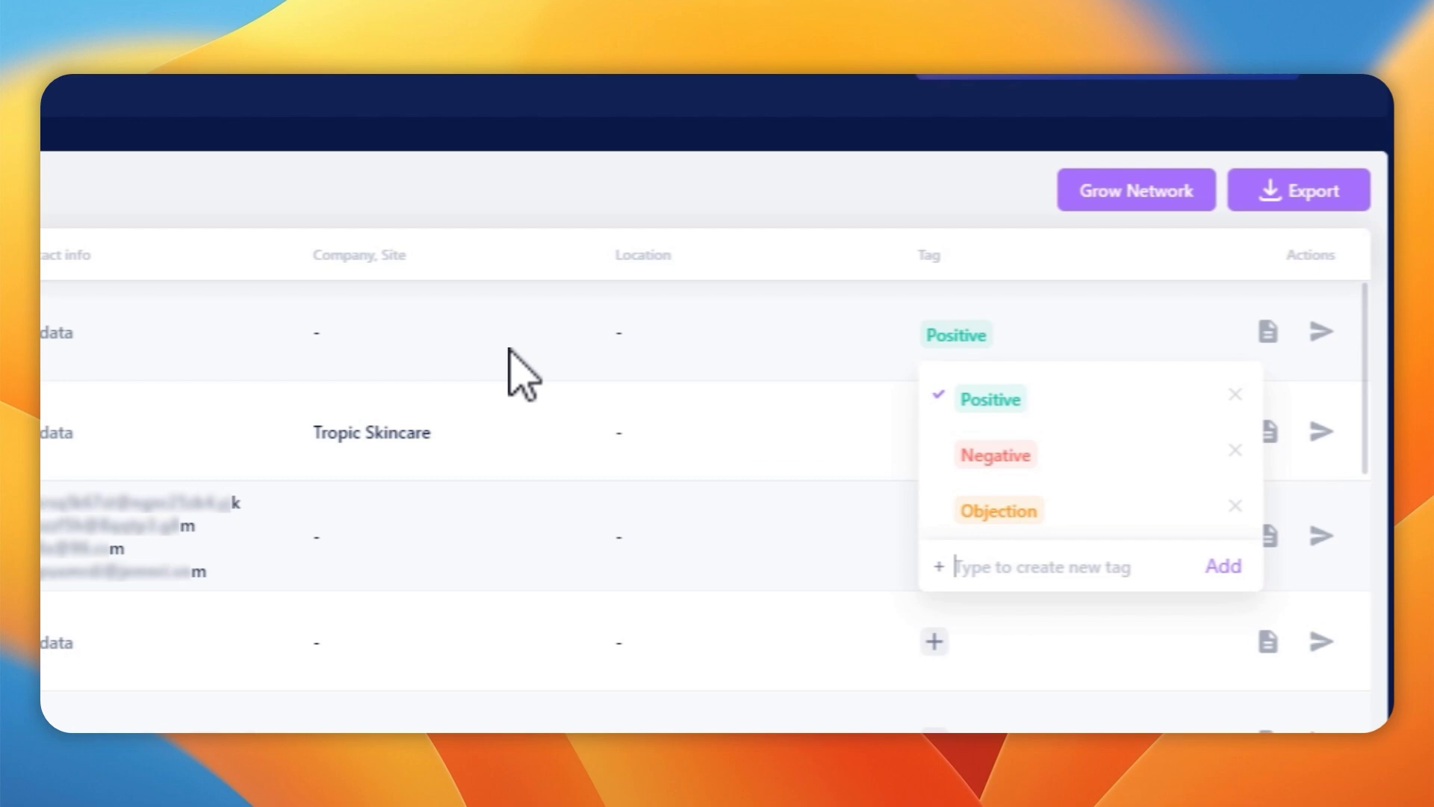
click(787, 186)
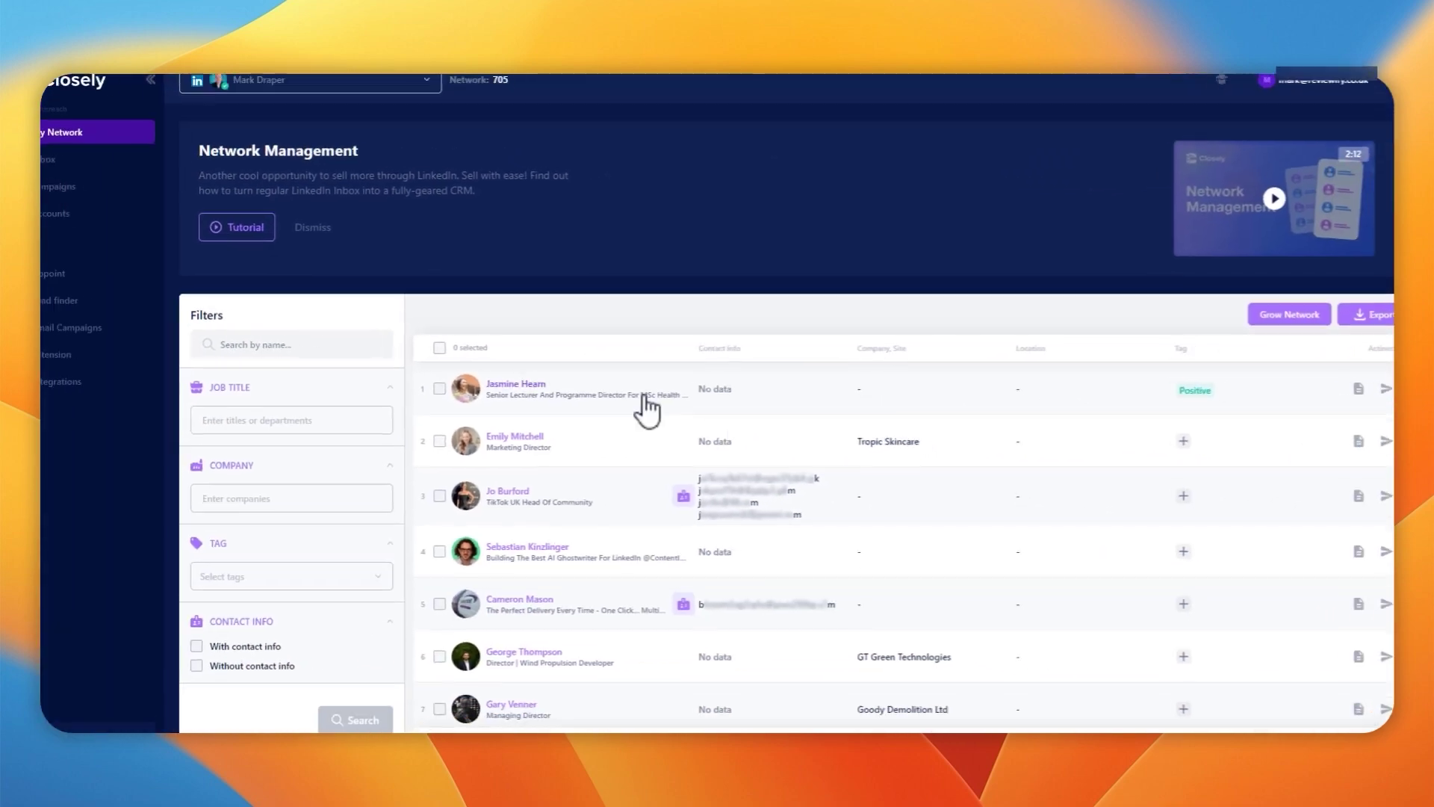
Go to the Inbox and open the PaddleBoat product designer's chat
click(46, 162)
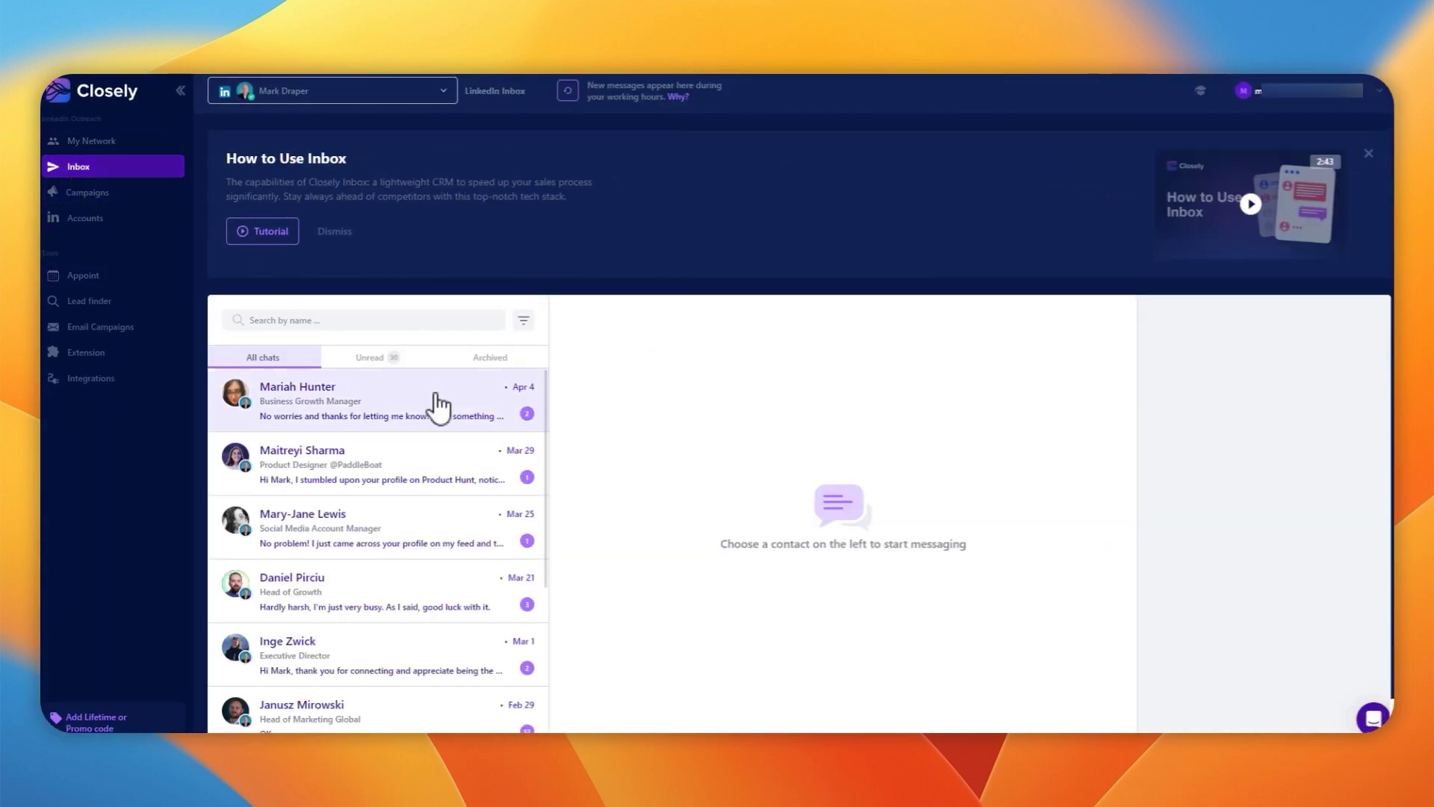
scroll(408, 419, down, 3)
scroll(404, 440, up, 3)
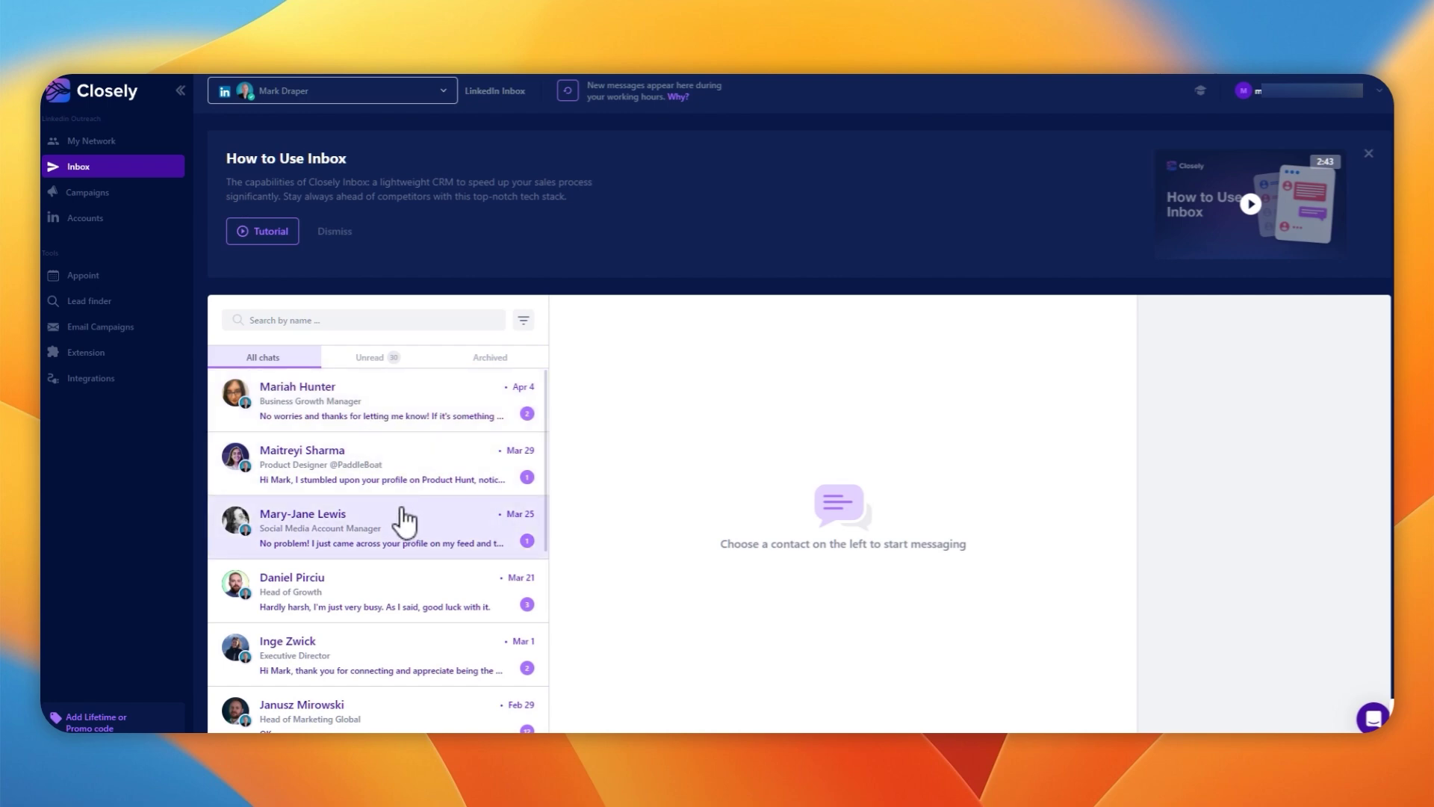
click(384, 484)
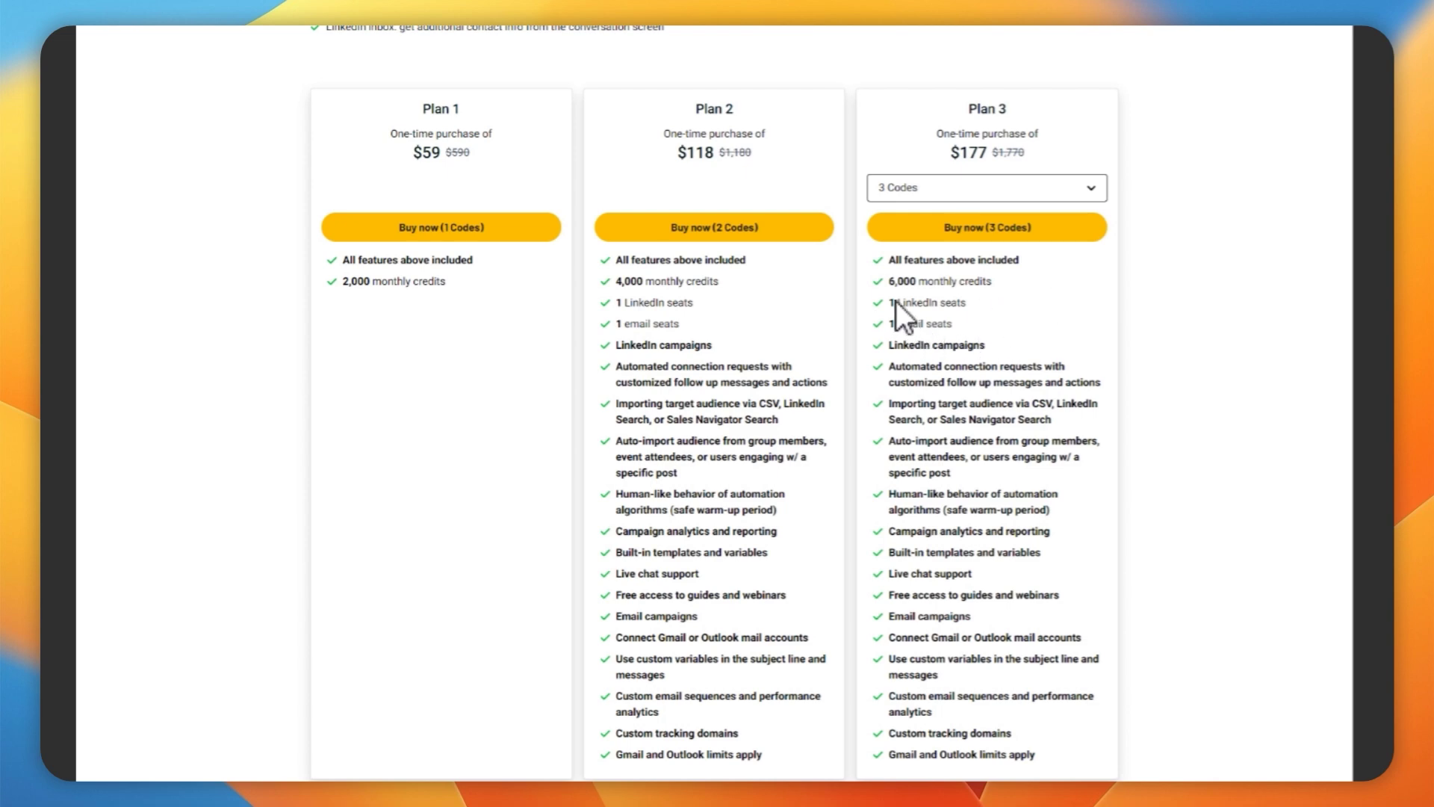
Scroll the AppSumo deal page to the $59, $118 and $177 plan cards
scroll(605, 72, up, 5)
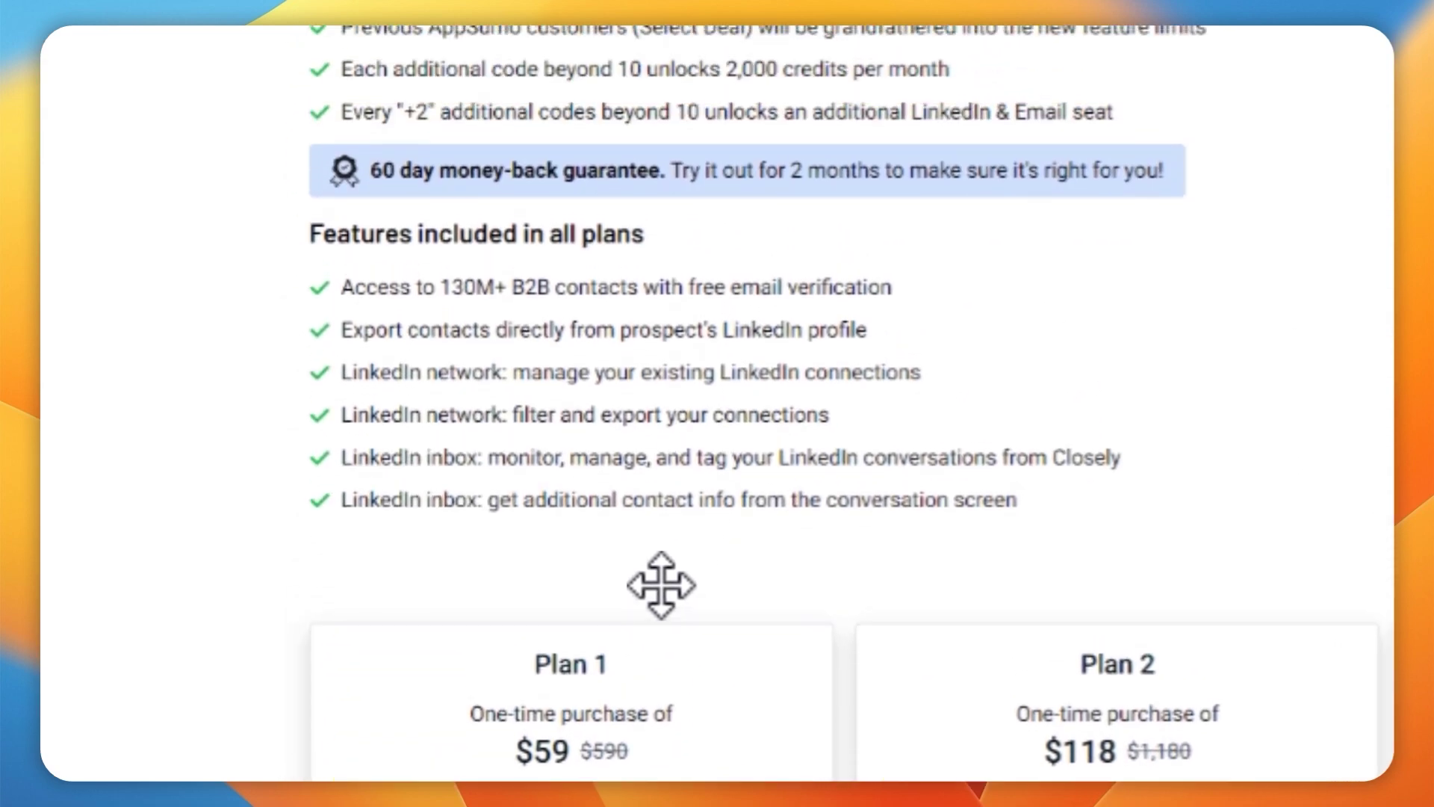
scroll(657, 581, up, 3)
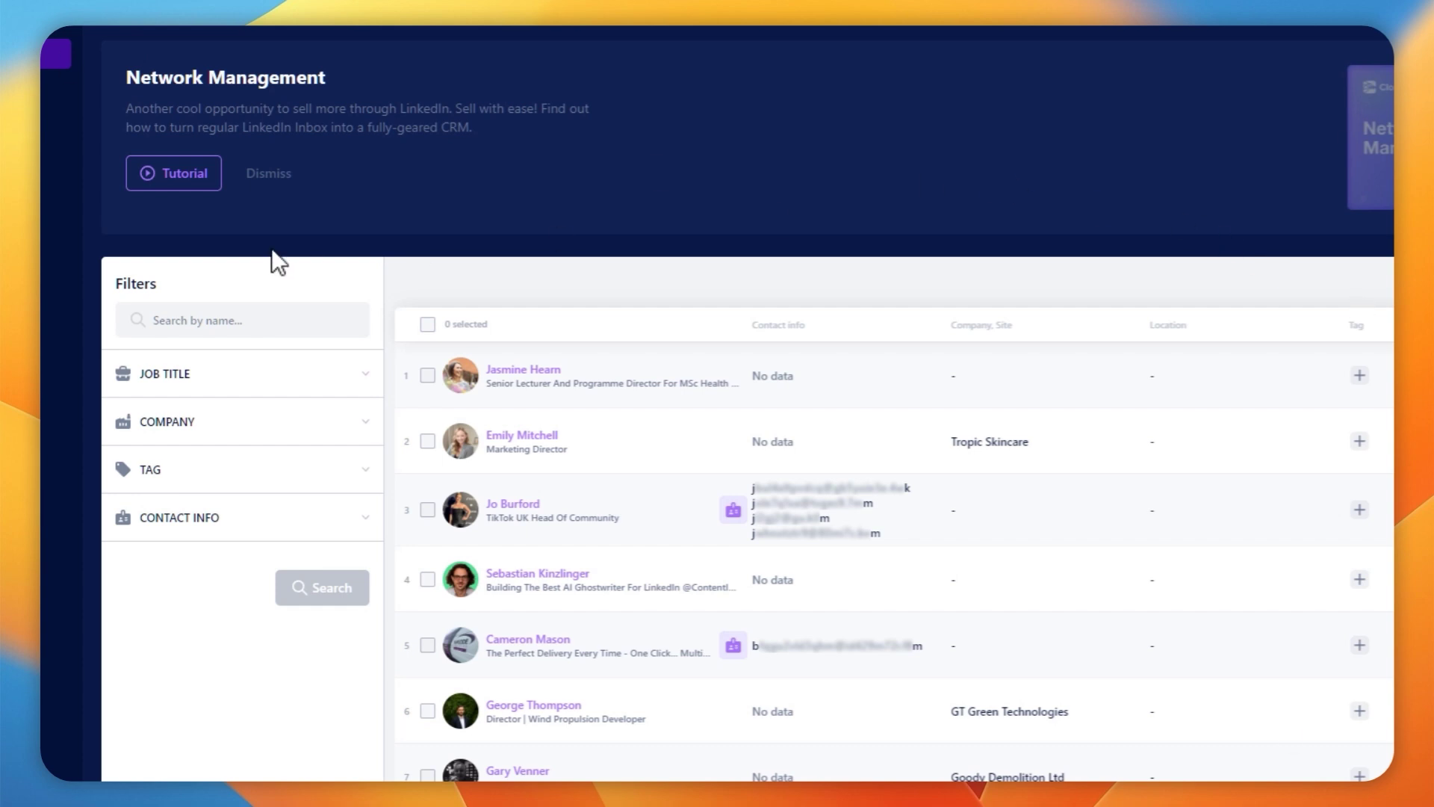
Show the email account settings with the 50-per-day limit and 09:00–18:00 weekday schedule
click(218, 171)
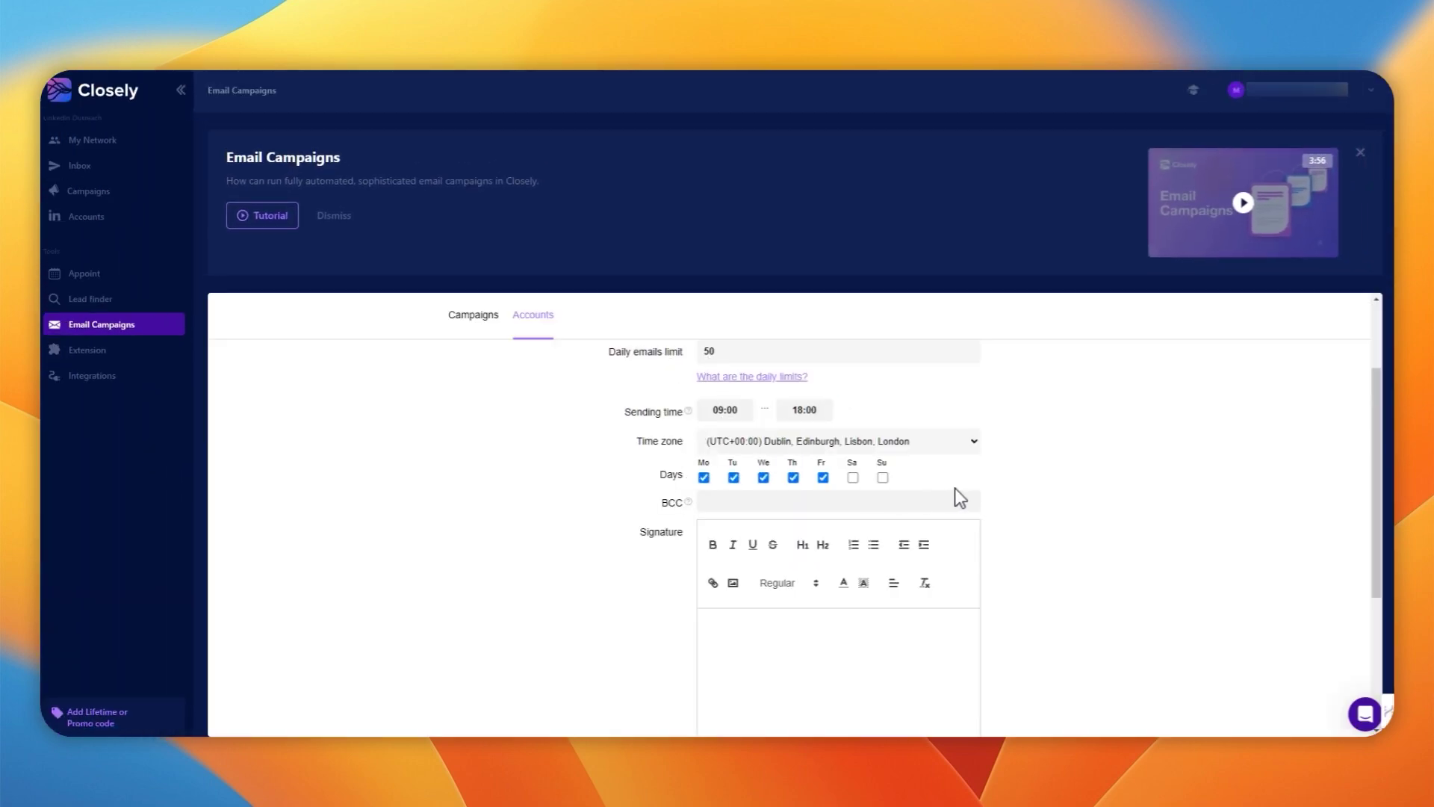
Open Setup domains for the email account's custom tracking domain
scroll(1005, 545, down, 5)
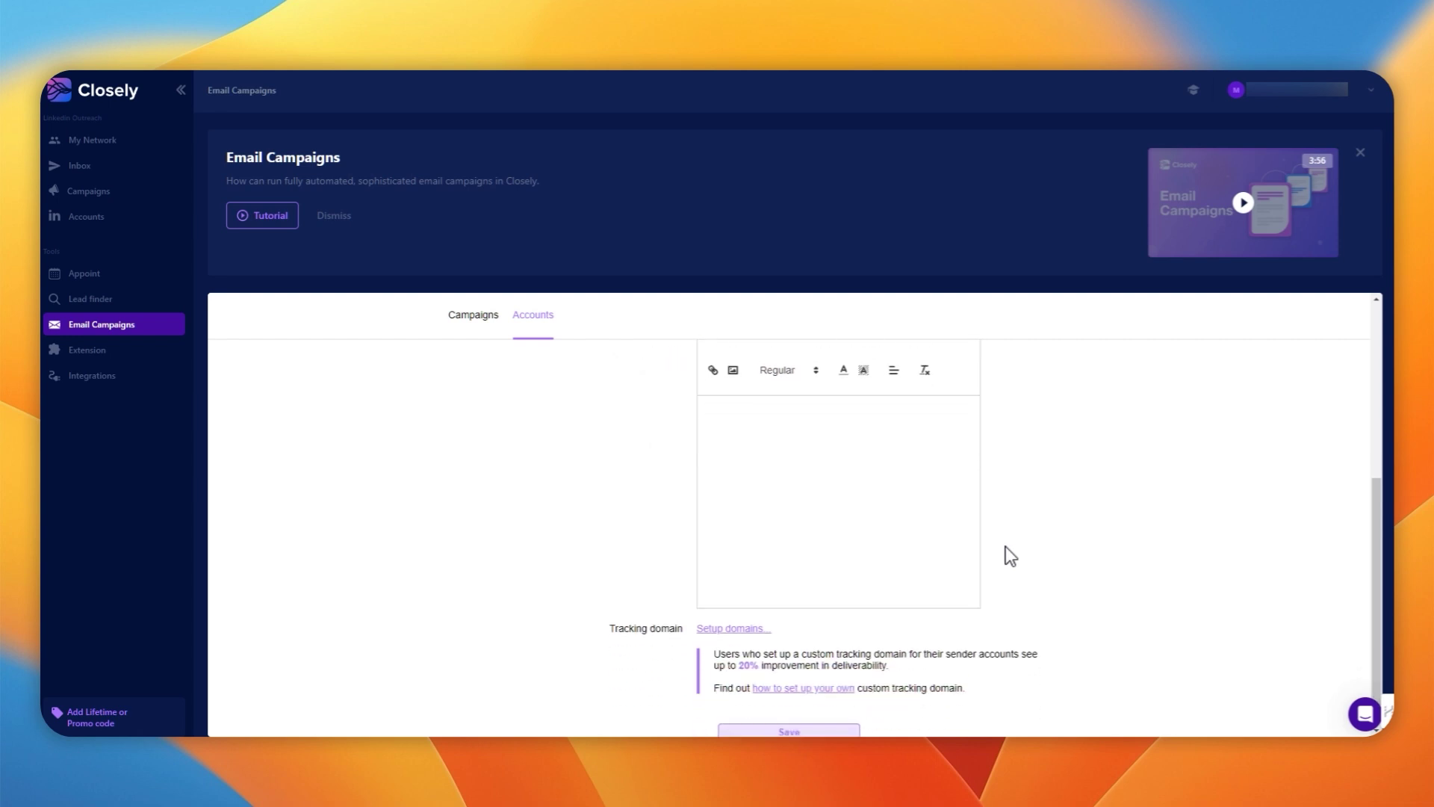
scroll(1005, 546, down, 1)
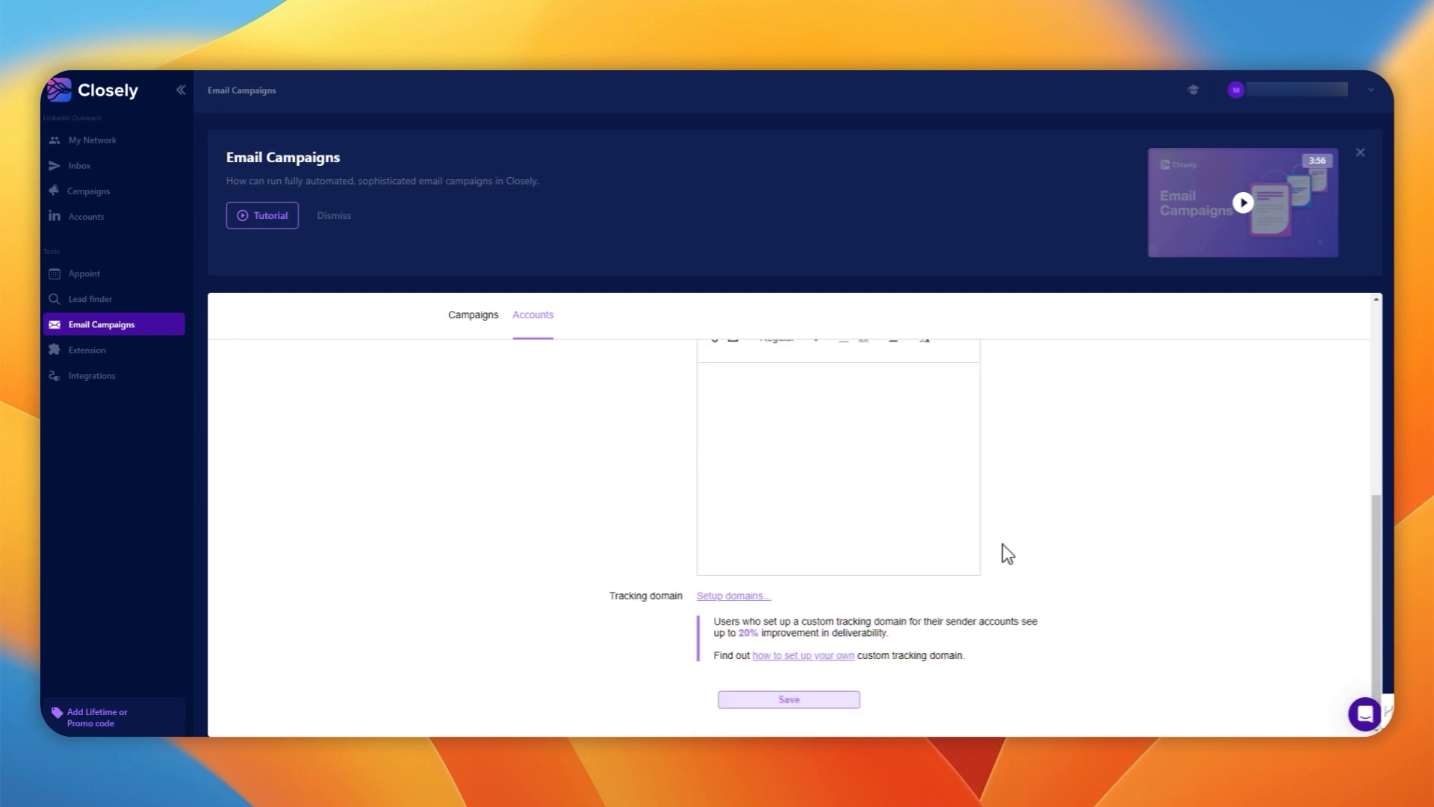
click(736, 597)
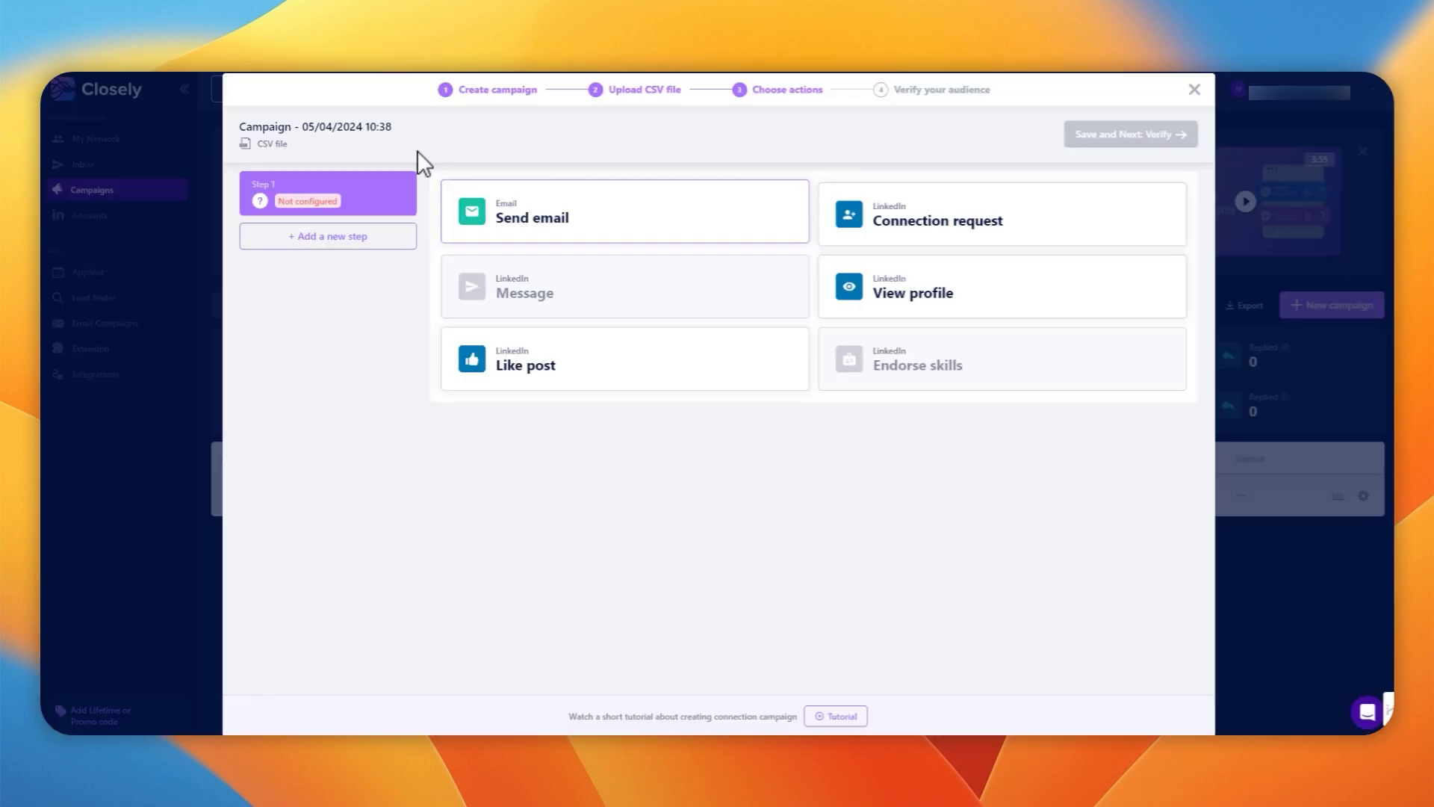
Sequence View profile, Connection request and Send email steps, selecting the wait days before the email
click(849, 313)
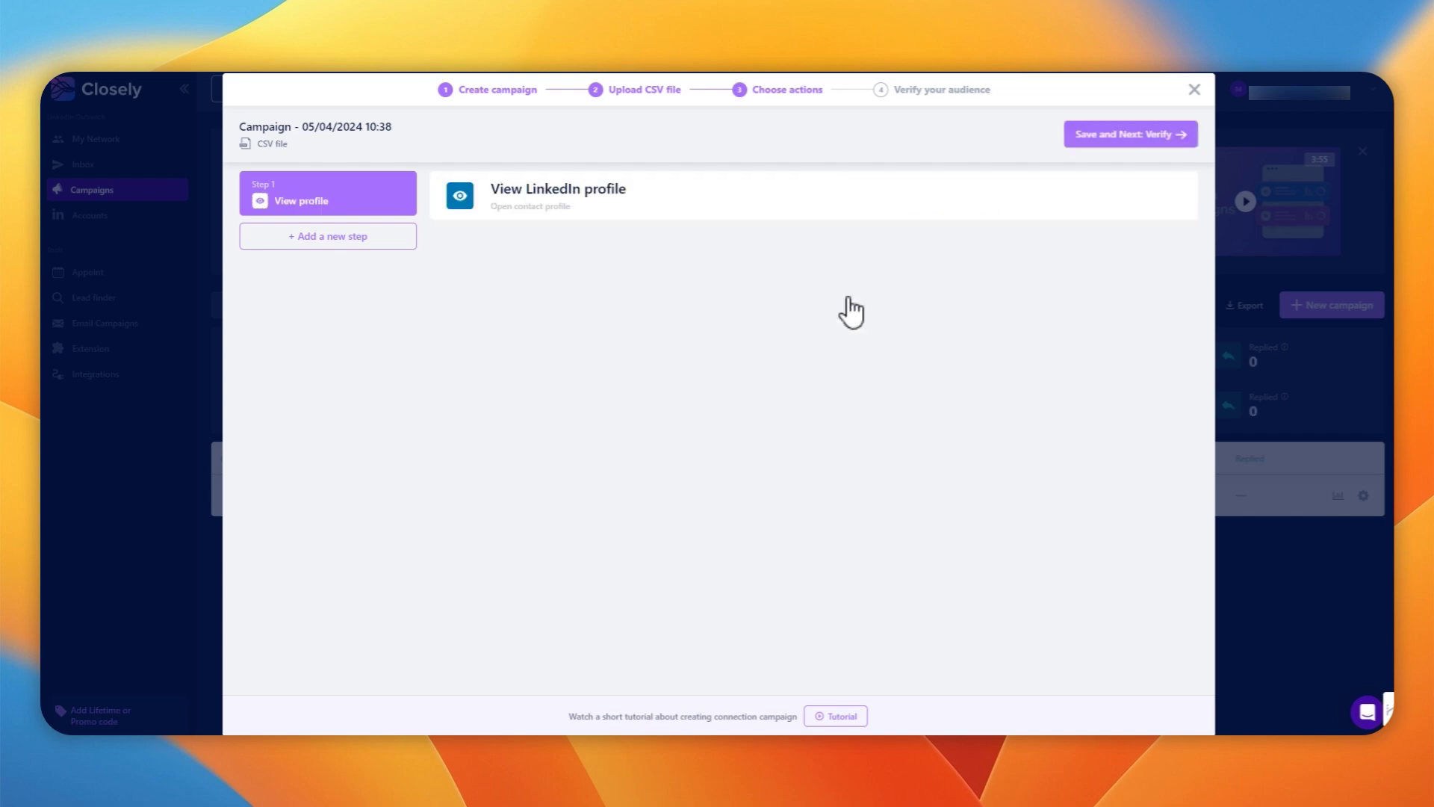
click(317, 239)
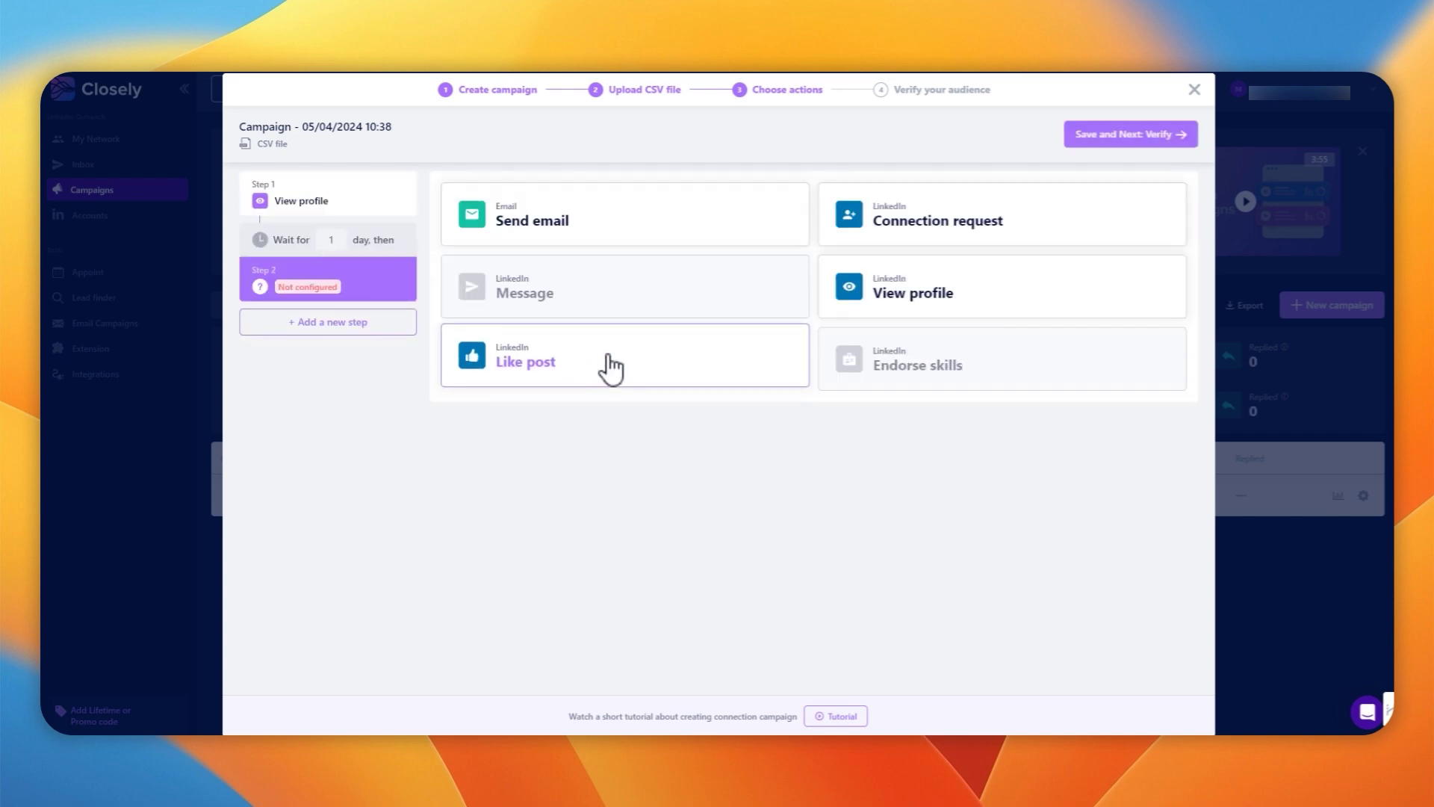
click(852, 235)
click(310, 327)
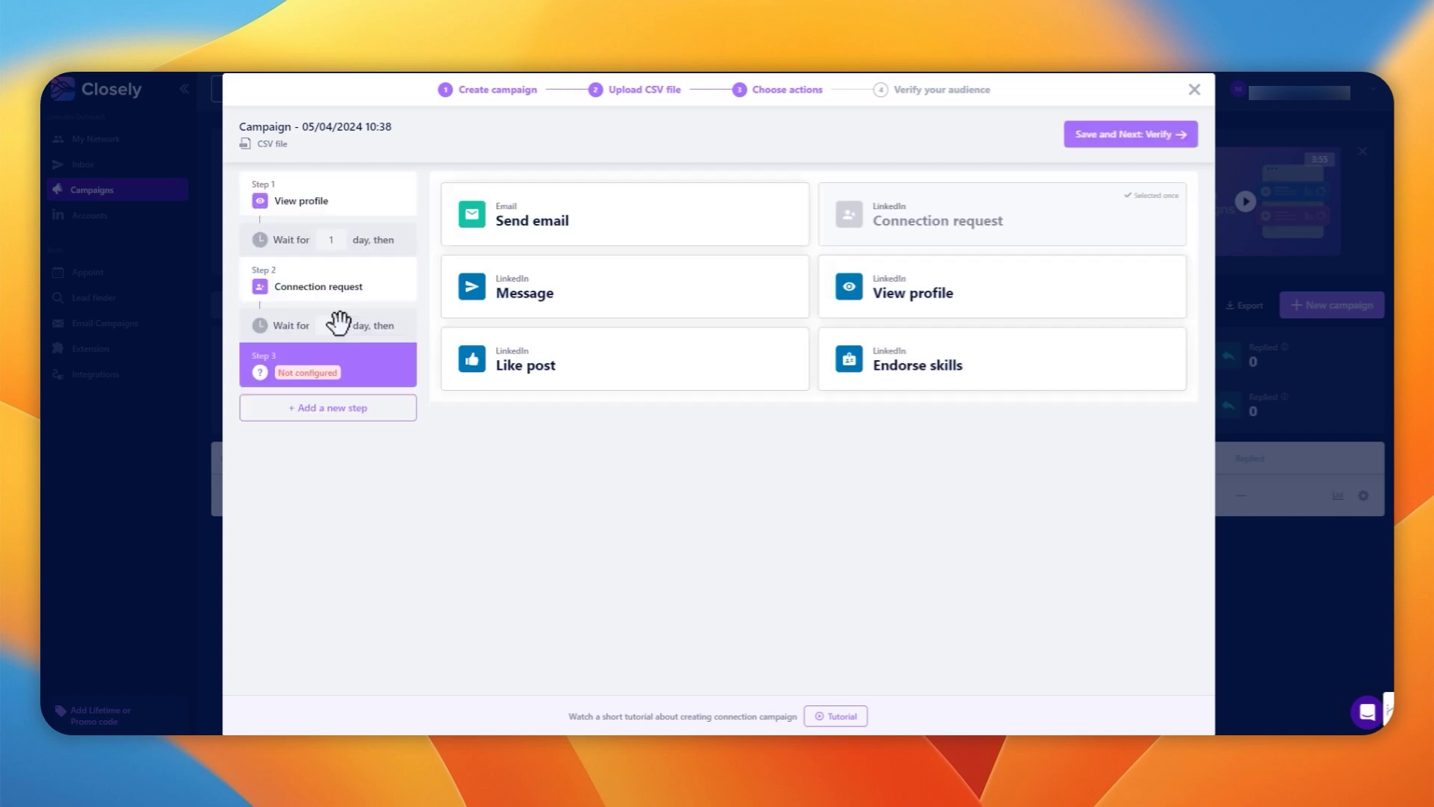
click(553, 217)
double_click(352, 306)
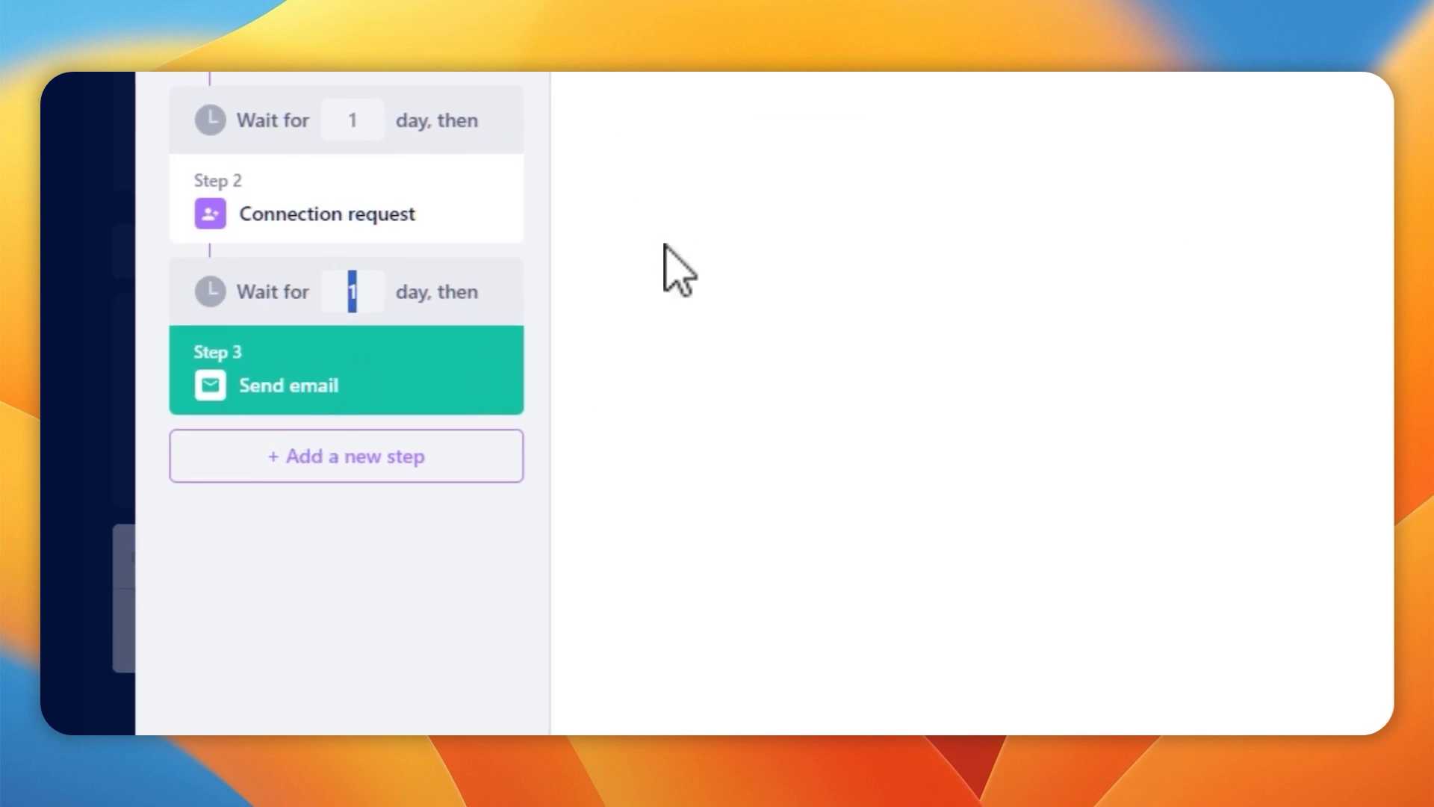
Give the email subject 'Follow up' and a body starting 'Hi {first_name}' with the automatic follow-up sentence
click(1159, 157)
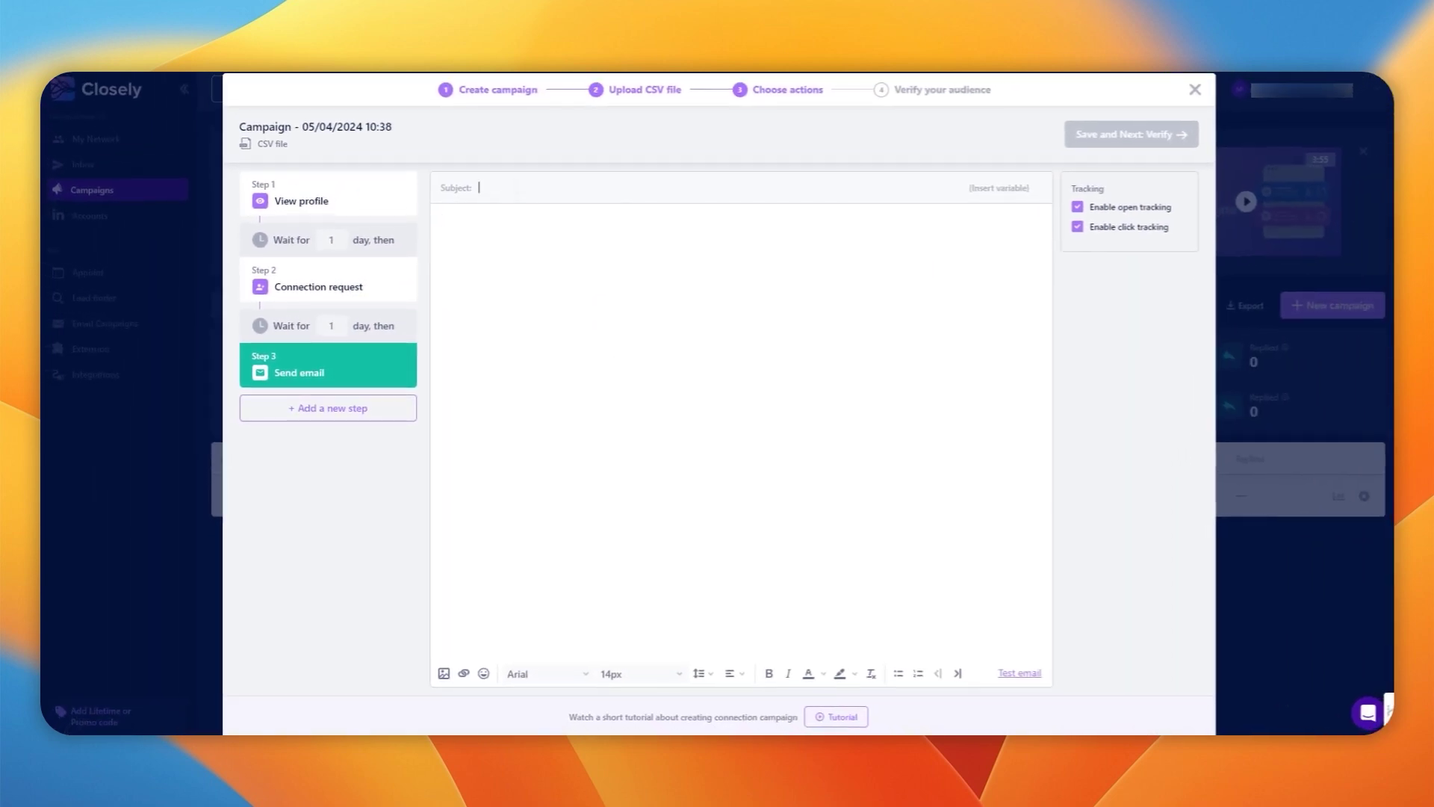
text(Follow up)
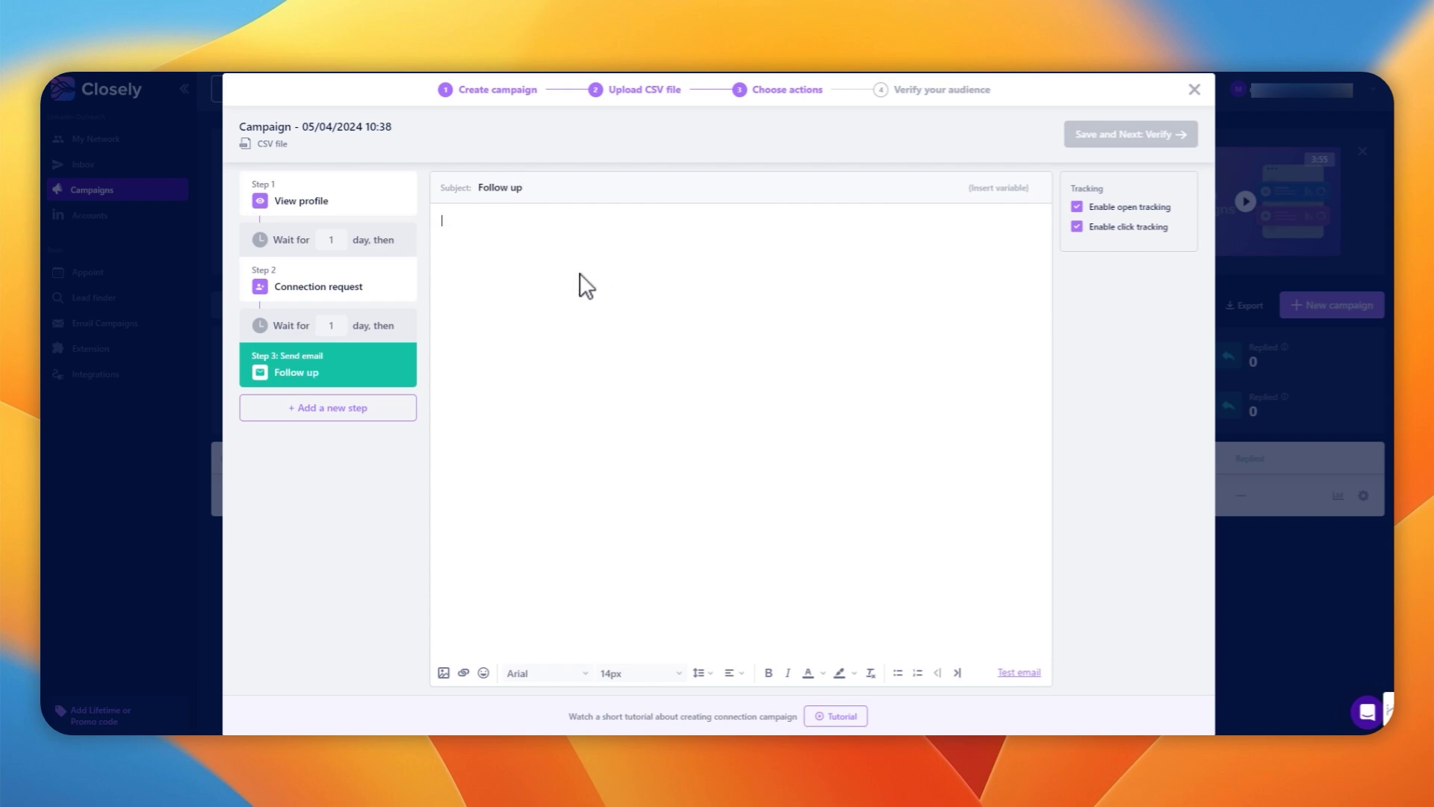
text(Hi)
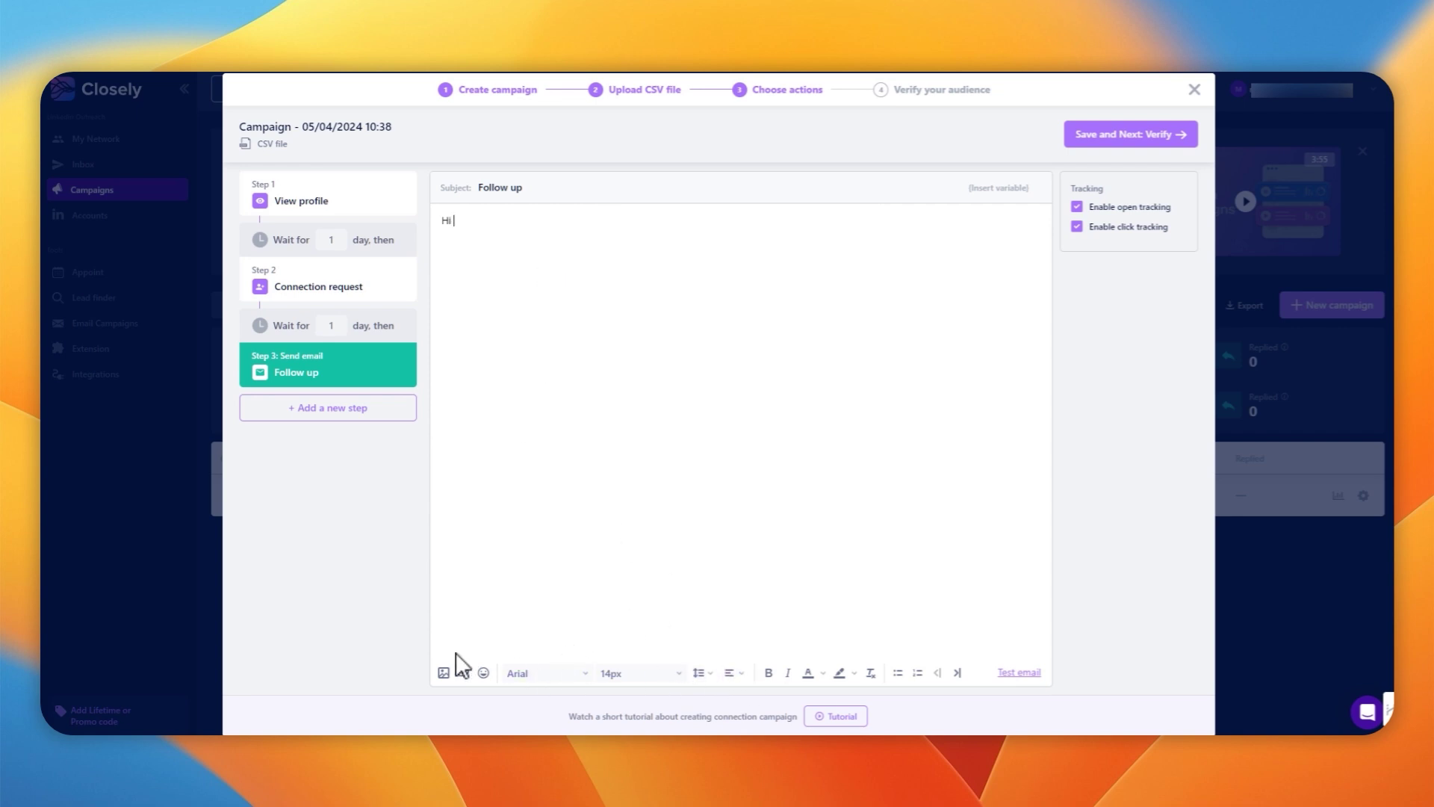
click(999, 188)
click(988, 219)
text(,  )
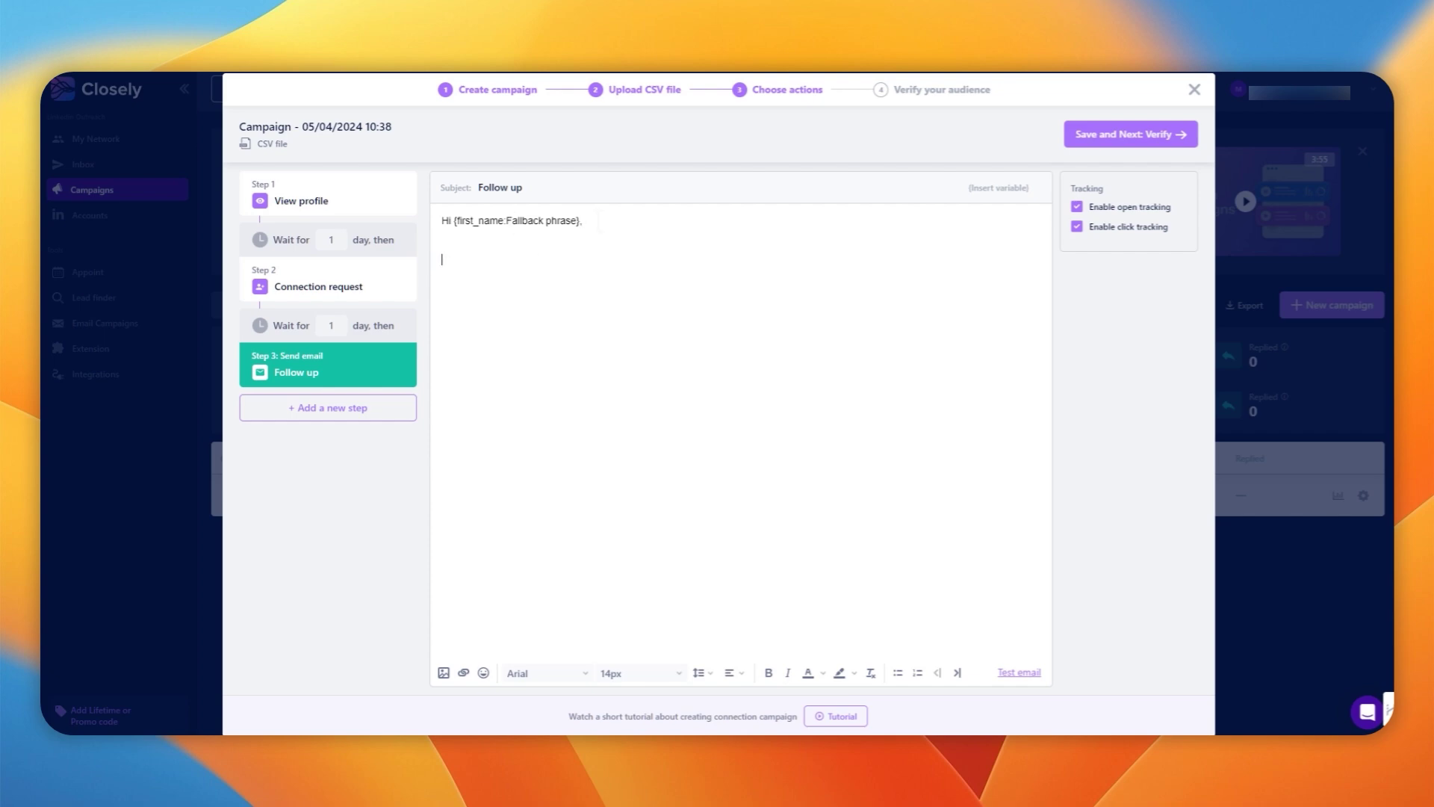
text(This is a follow up email that was sent auto)
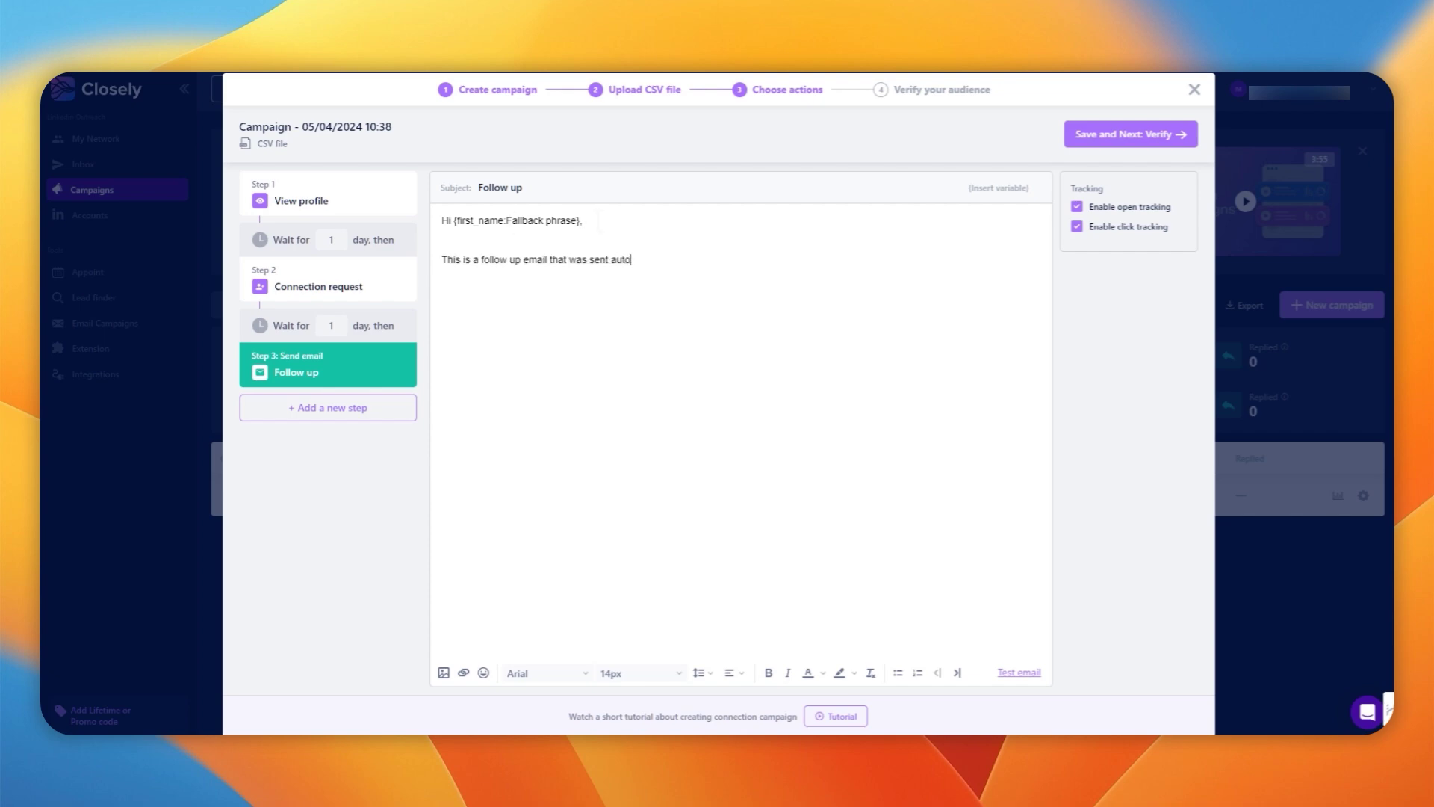
text(matically to you because you work at)
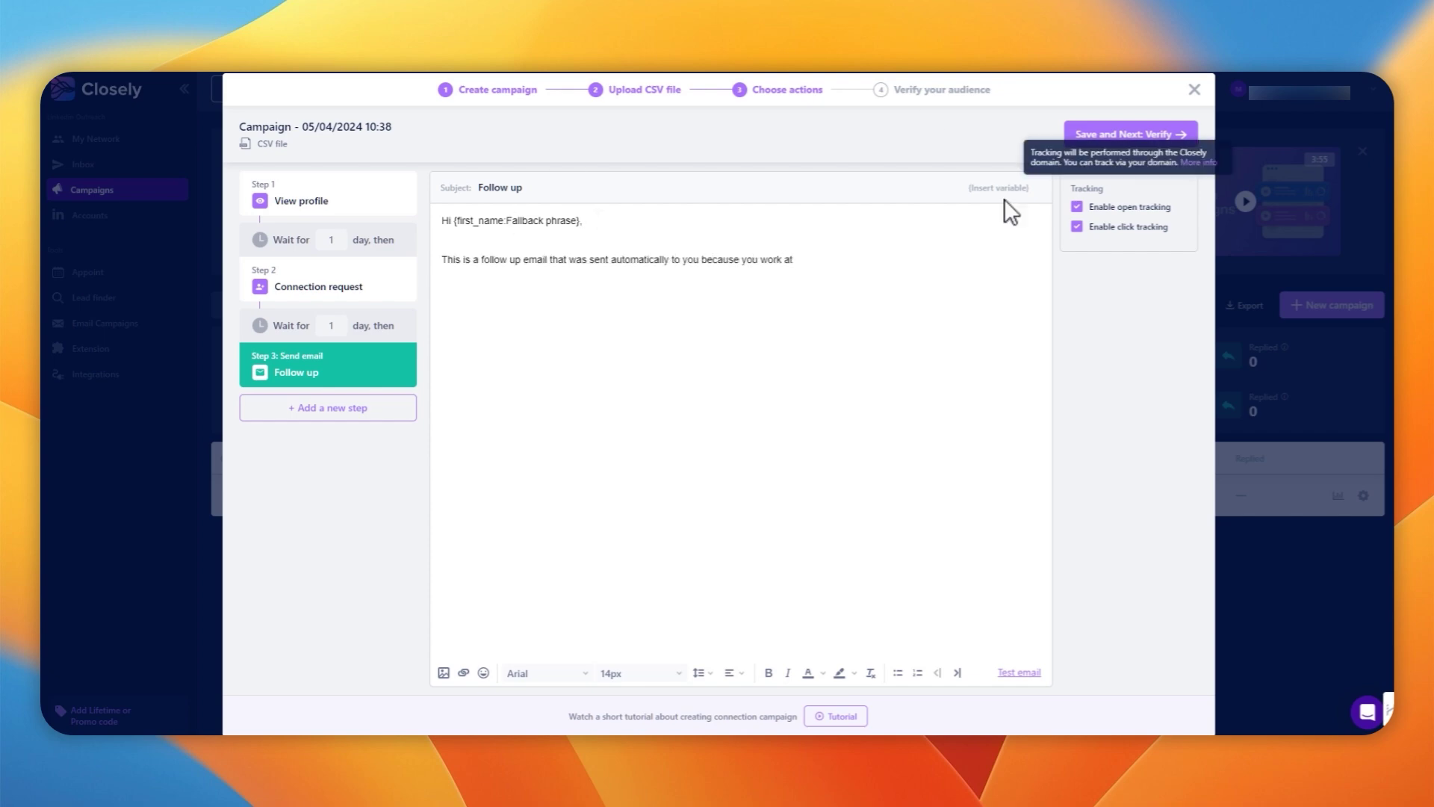
End the body with {company_name} using the fallback phrase 'an amazing firm'
click(999, 188)
click(995, 283)
click(877, 267)
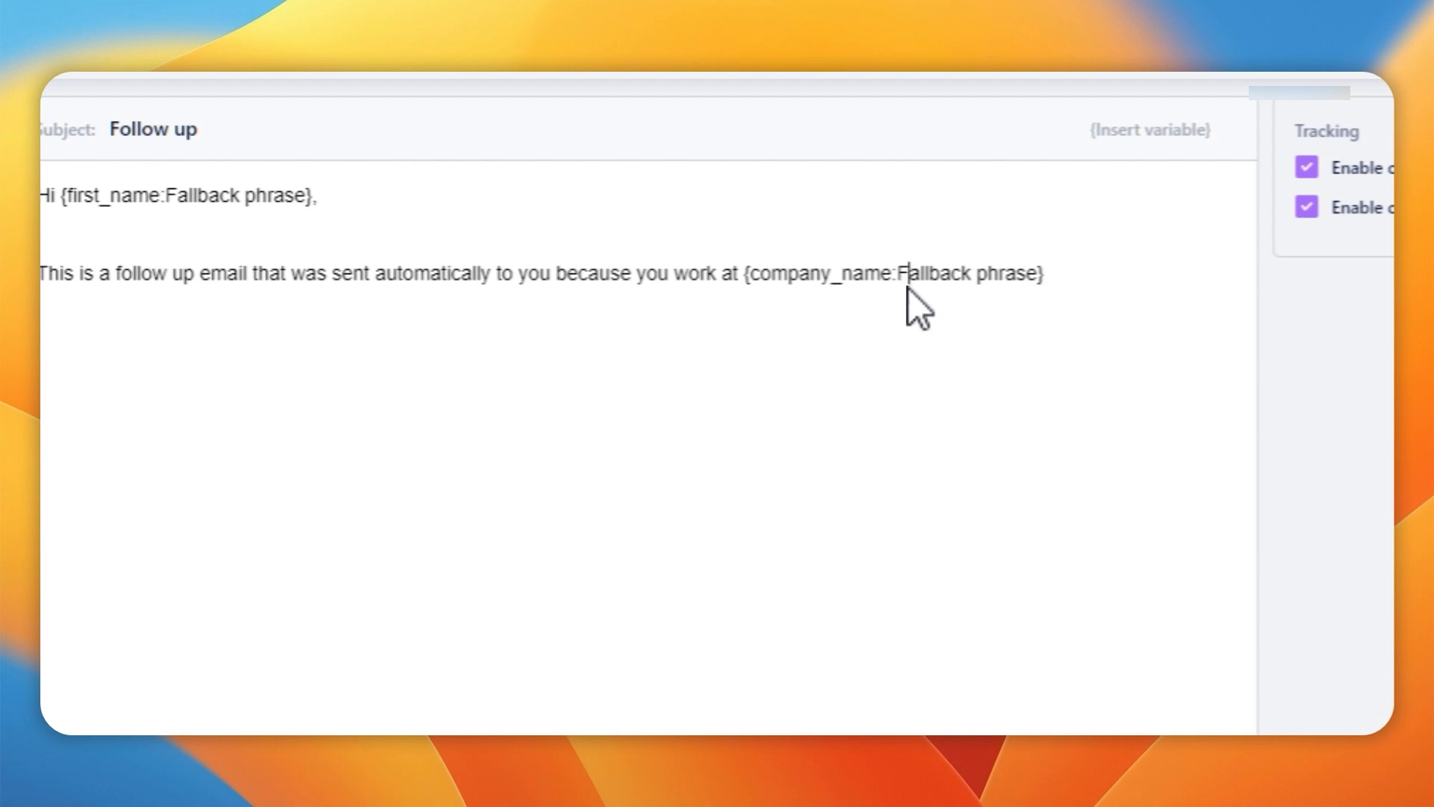
key(shift+End)
text(an amazing firm)
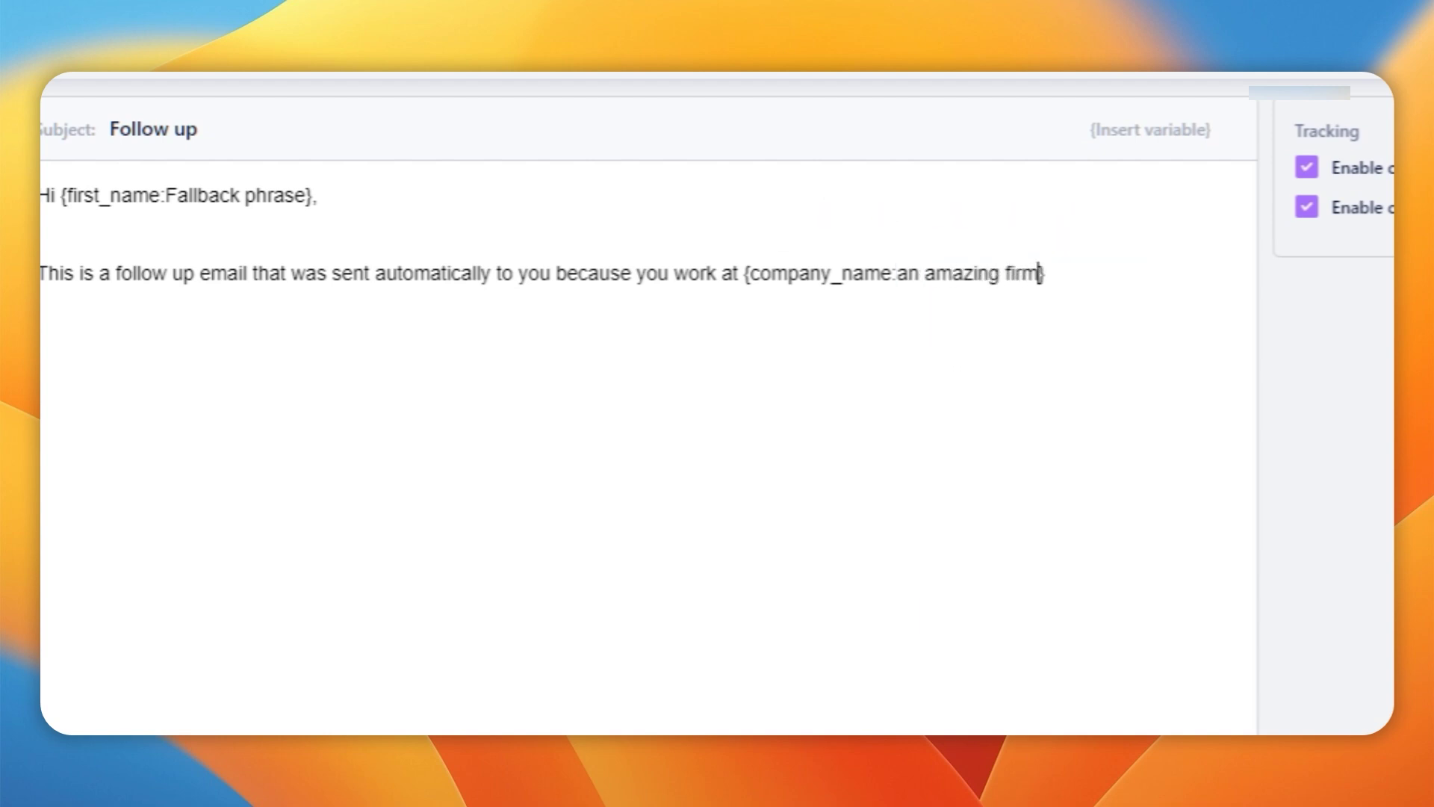
Start a test email send and enter the recipient's e-mail address
click(1012, 671)
click(628, 419)
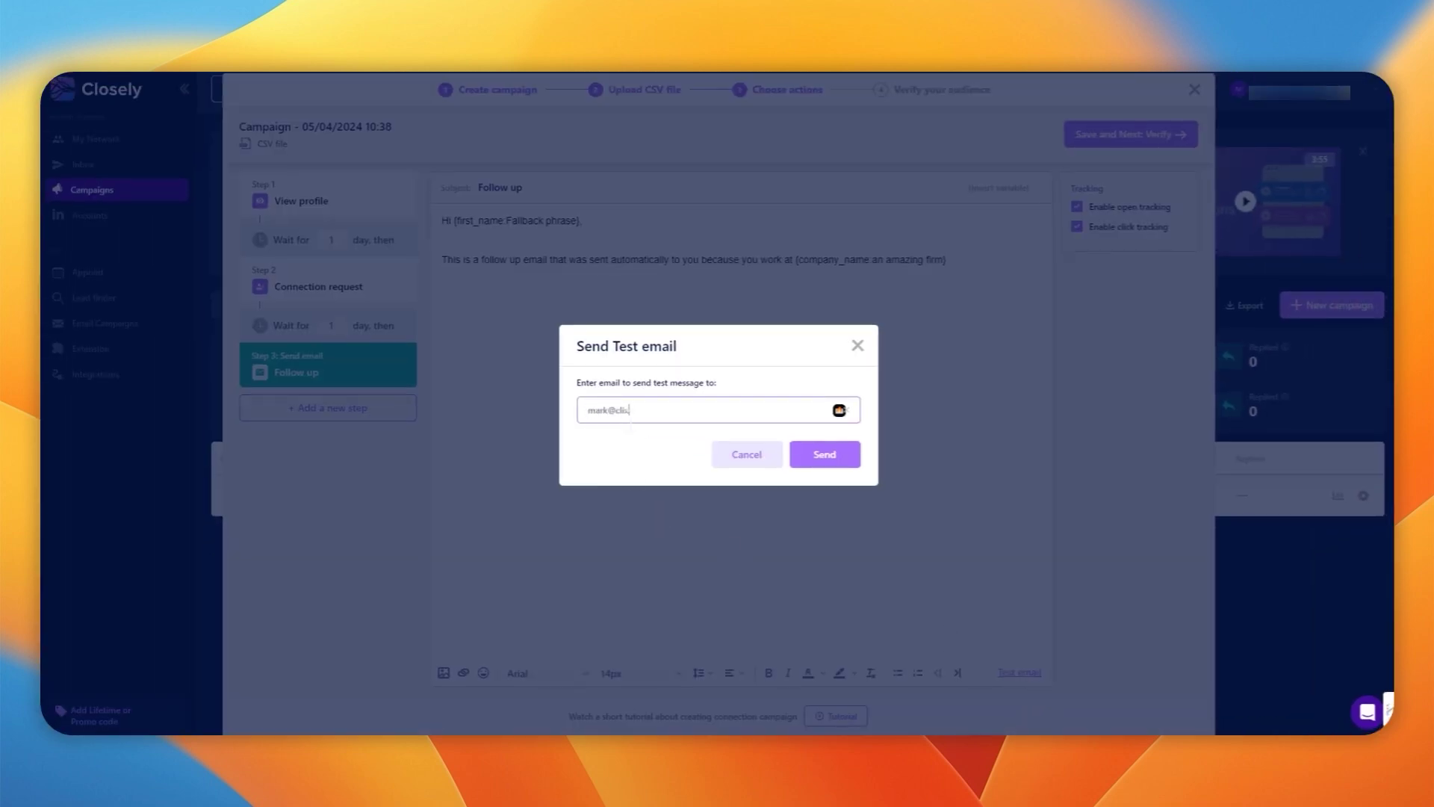